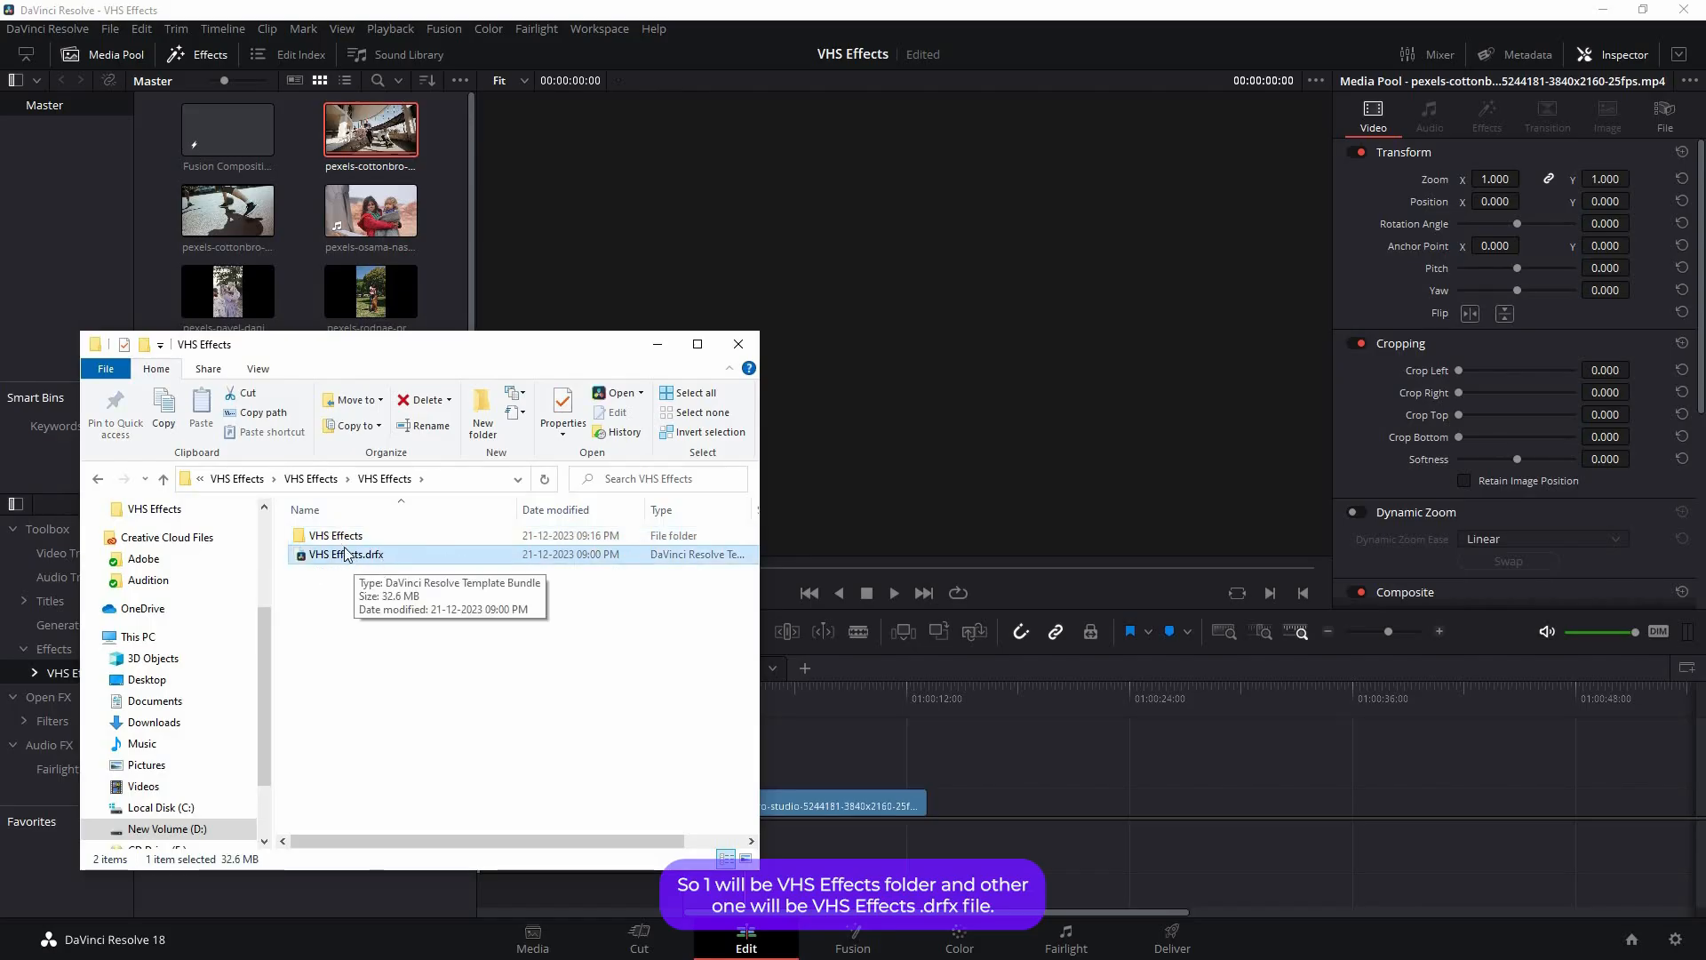
# Step: Open the VHS Effects.drfx template bundle for installation and cancel overwriting the existing bundle
pyautogui.click(349, 536)
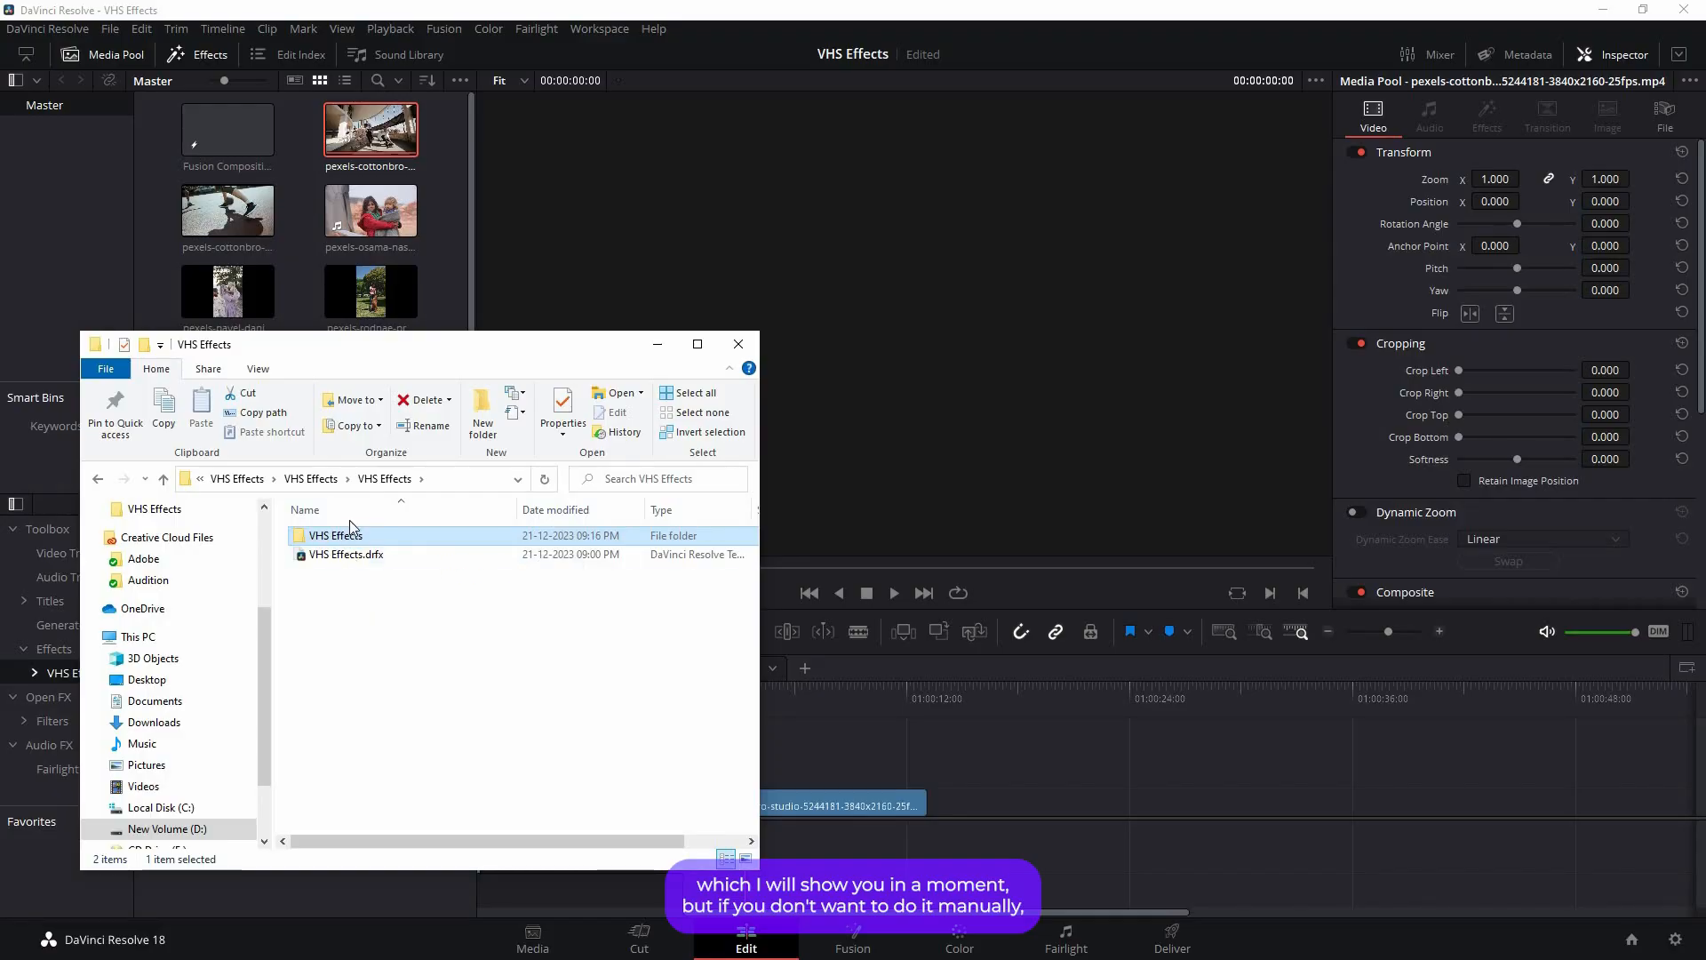
pyautogui.click(397, 557)
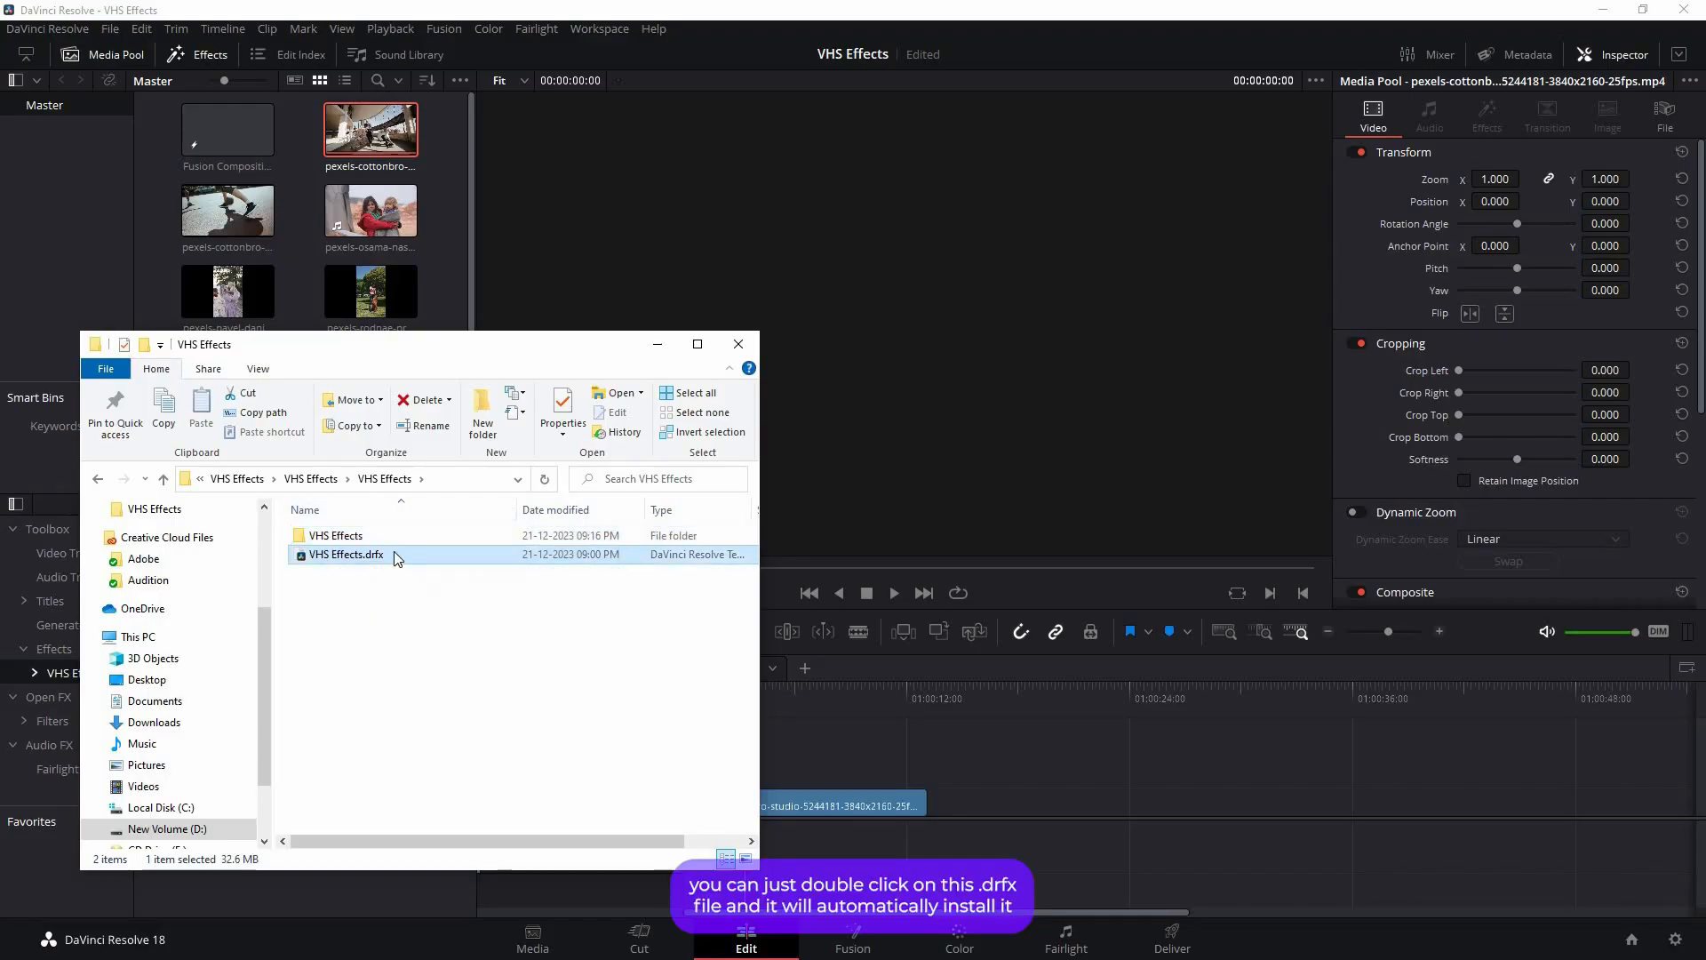
pyautogui.doubleClick(306, 555)
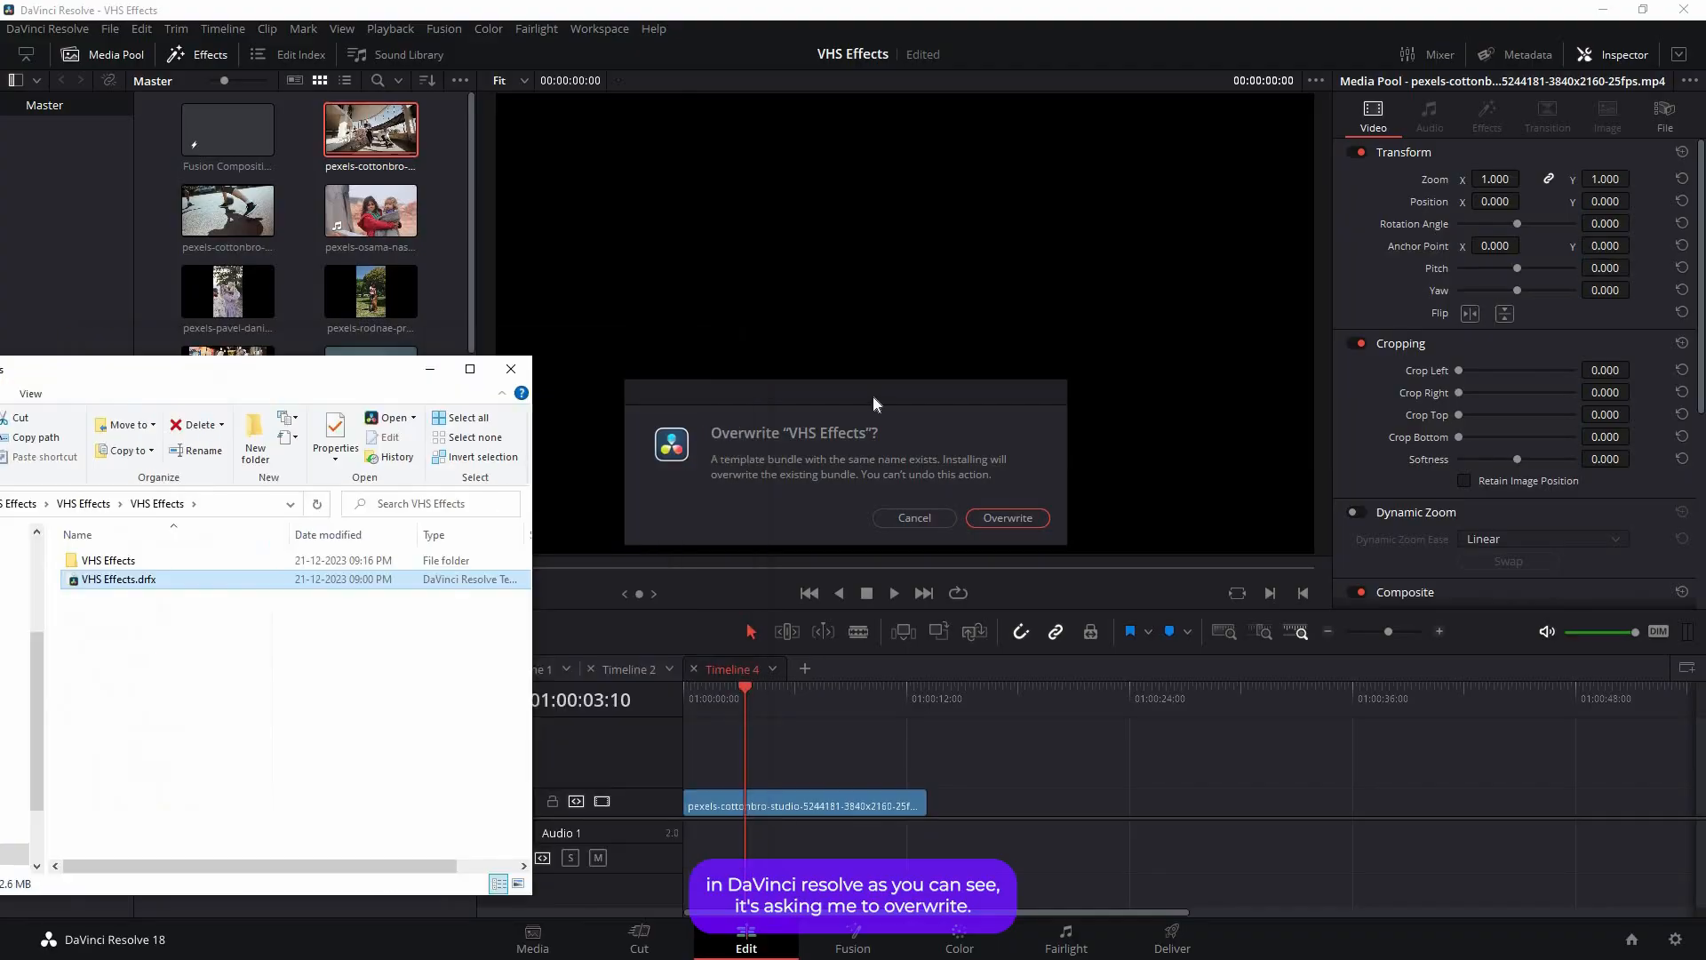
pyautogui.click(868, 392)
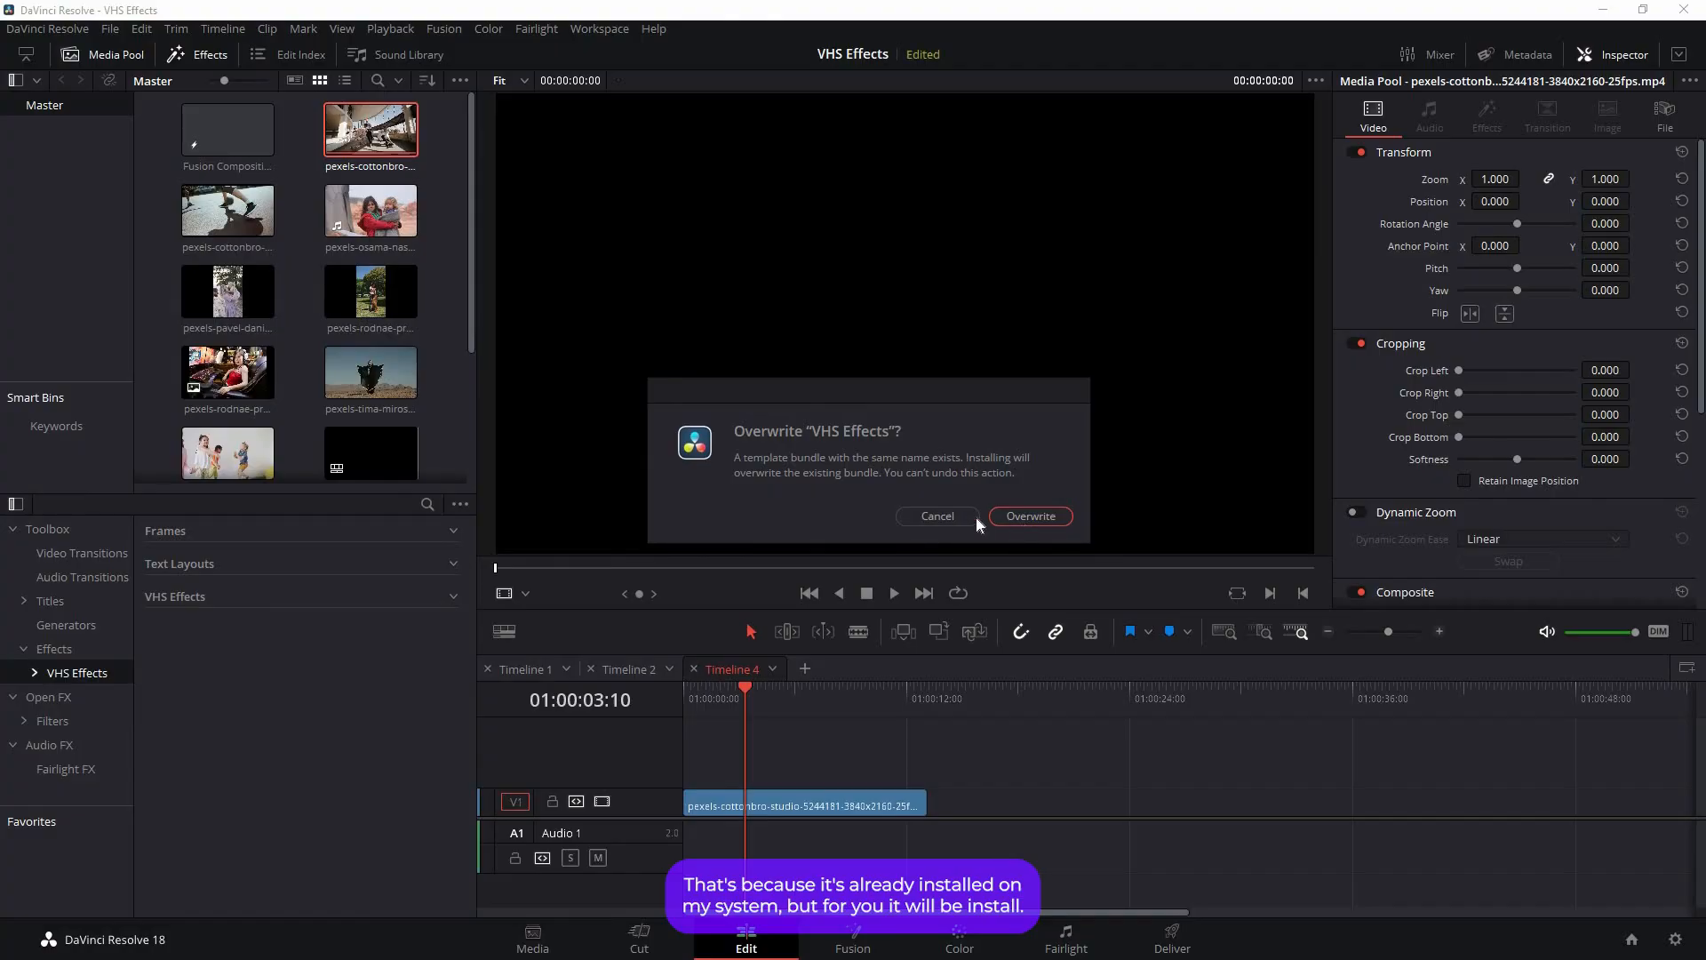
pyautogui.click(947, 514)
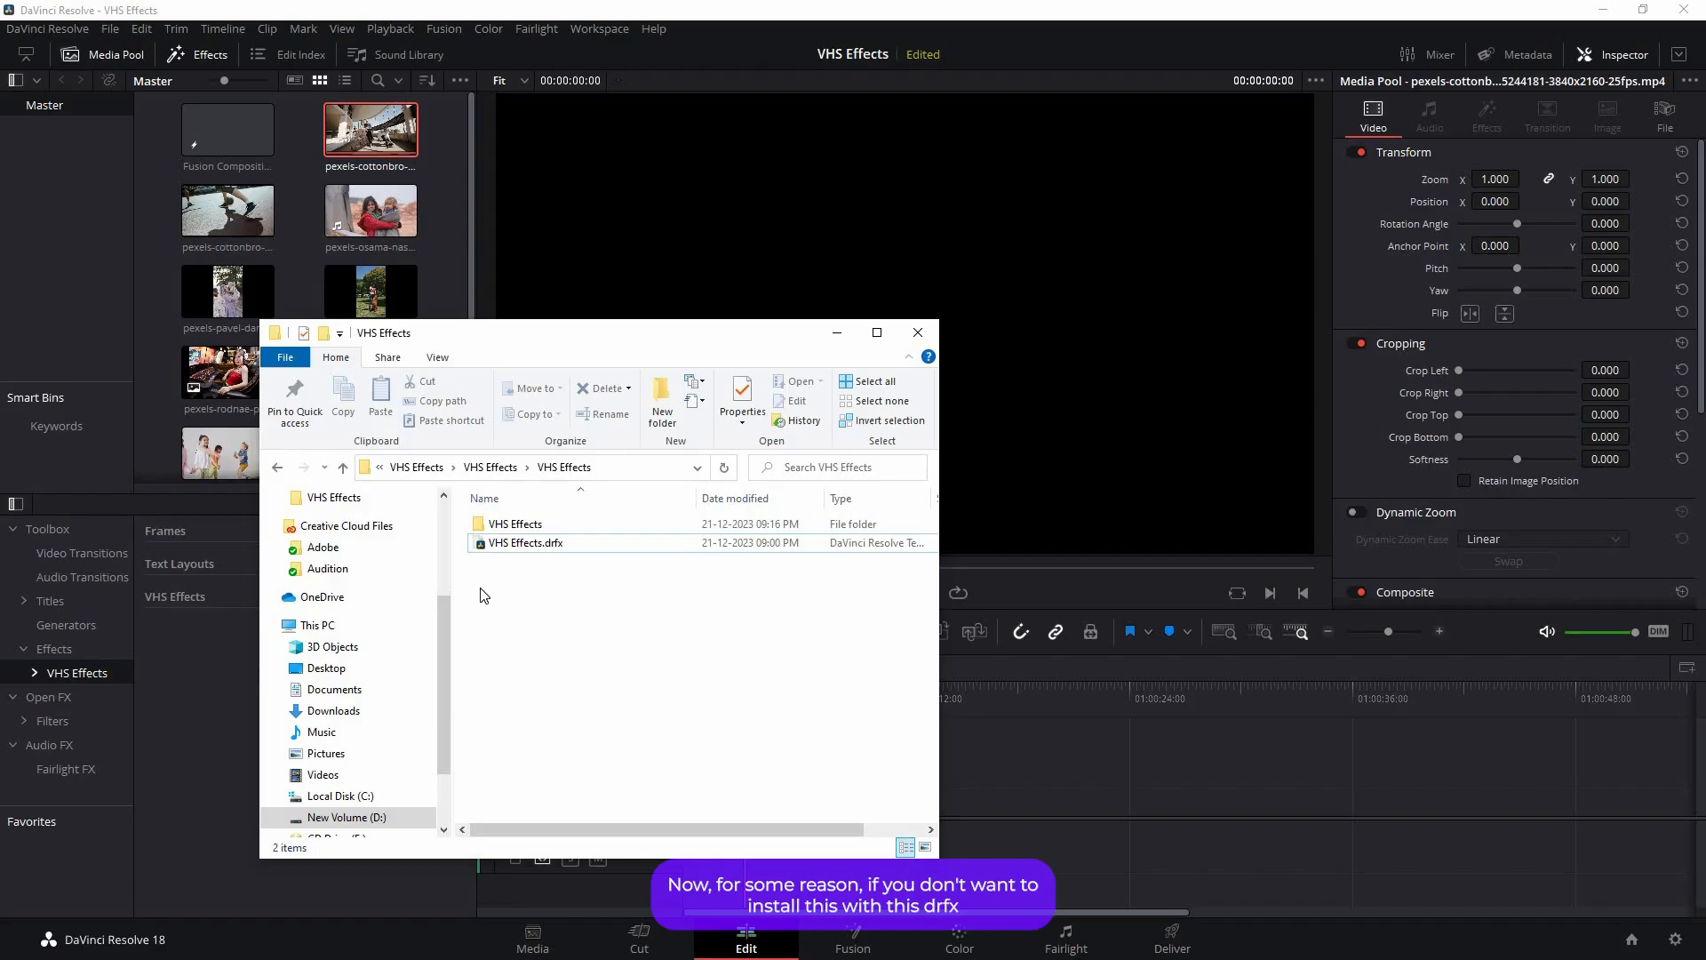
# Step: Copy the VHS Effects folder that sits beside the .drfx file
pyautogui.click(544, 523)
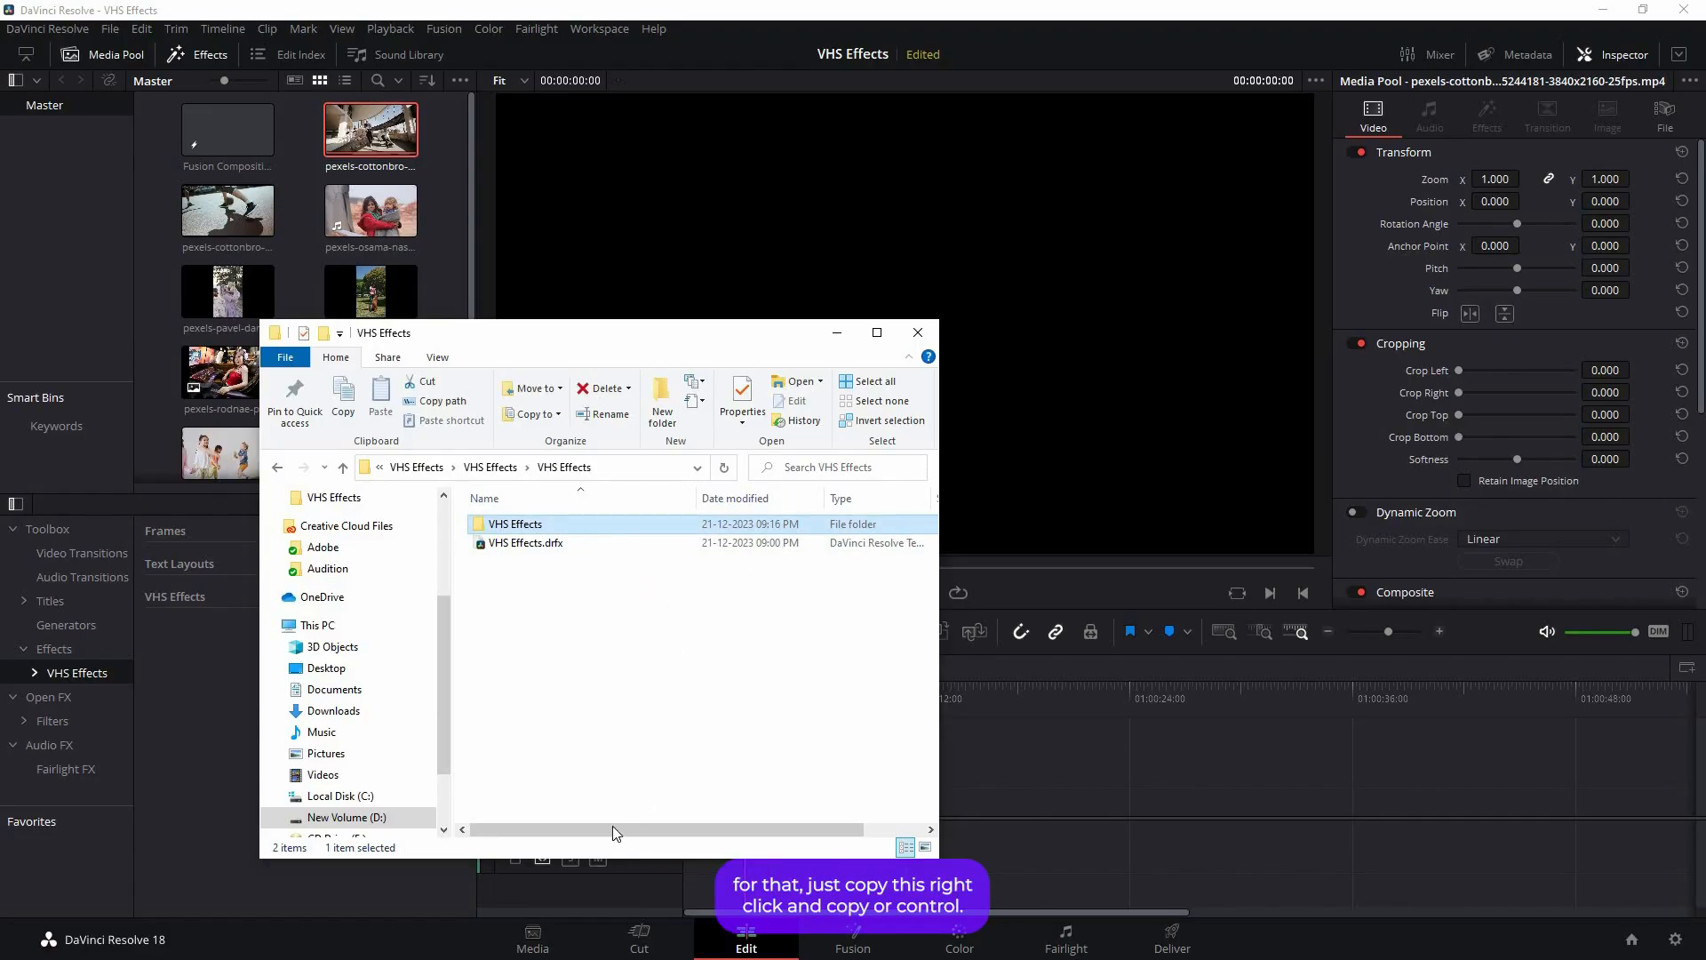
pyautogui.rightClick(560, 523)
pyautogui.click(604, 855)
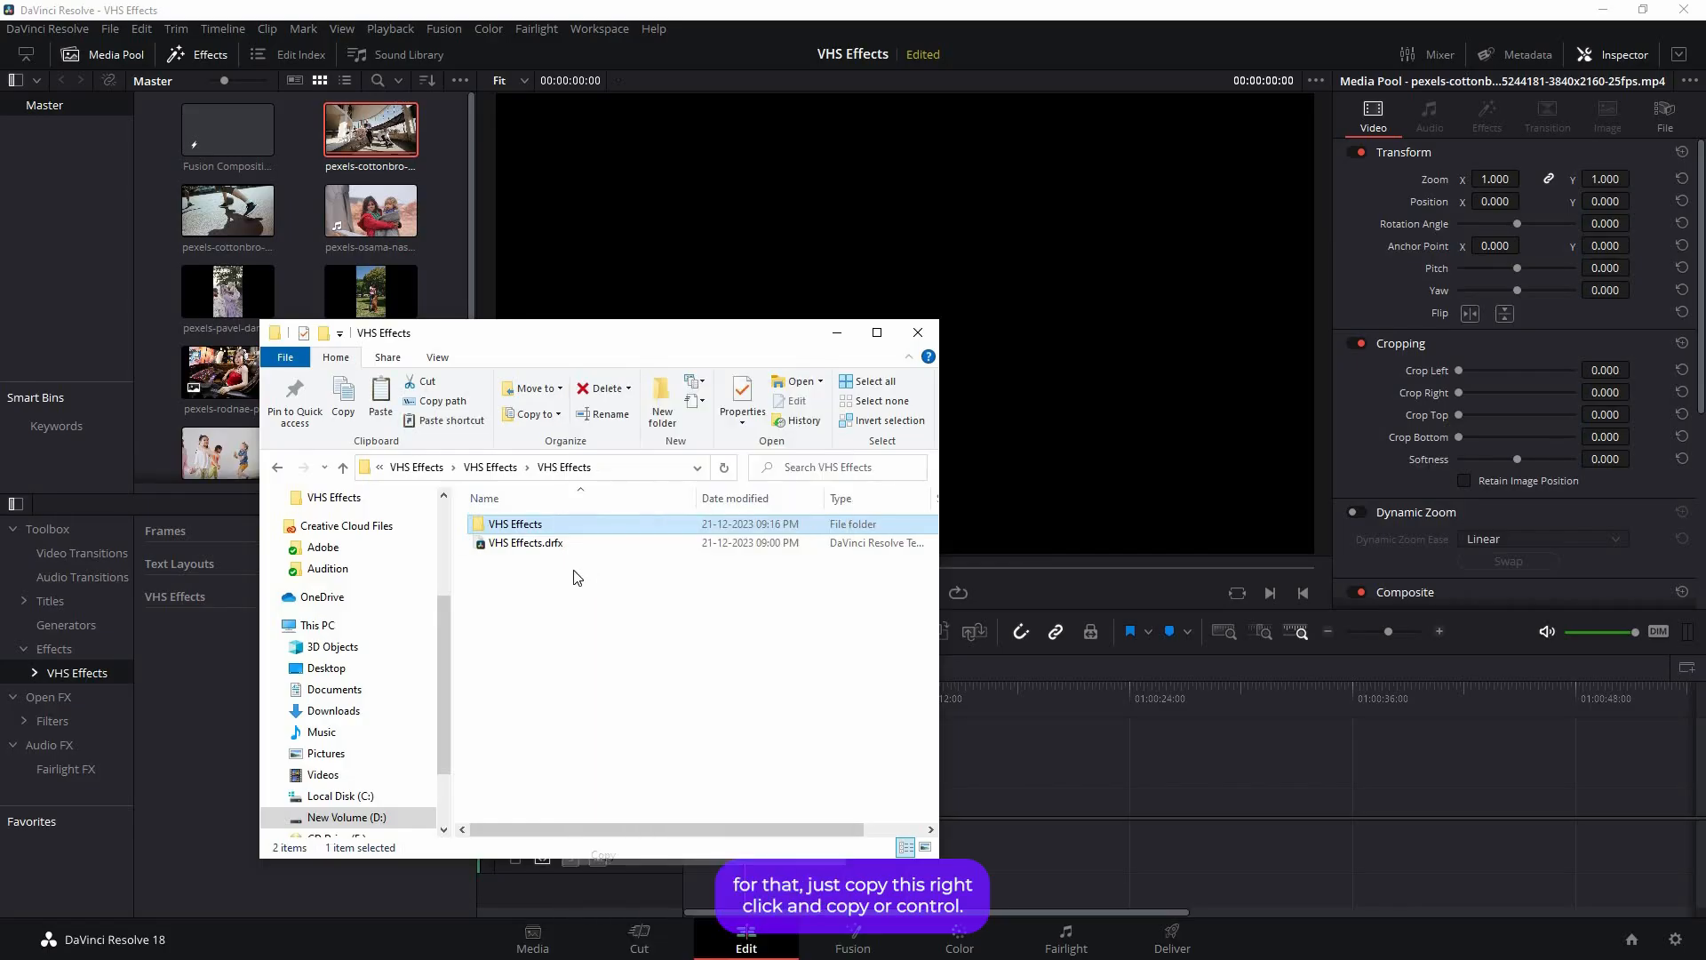
# Step: On drive C, open Program Files > Blackmagic Design > DaVinci Resolve > Fusion > Templates > Edit > Effects
pyautogui.doubleClick(488, 415)
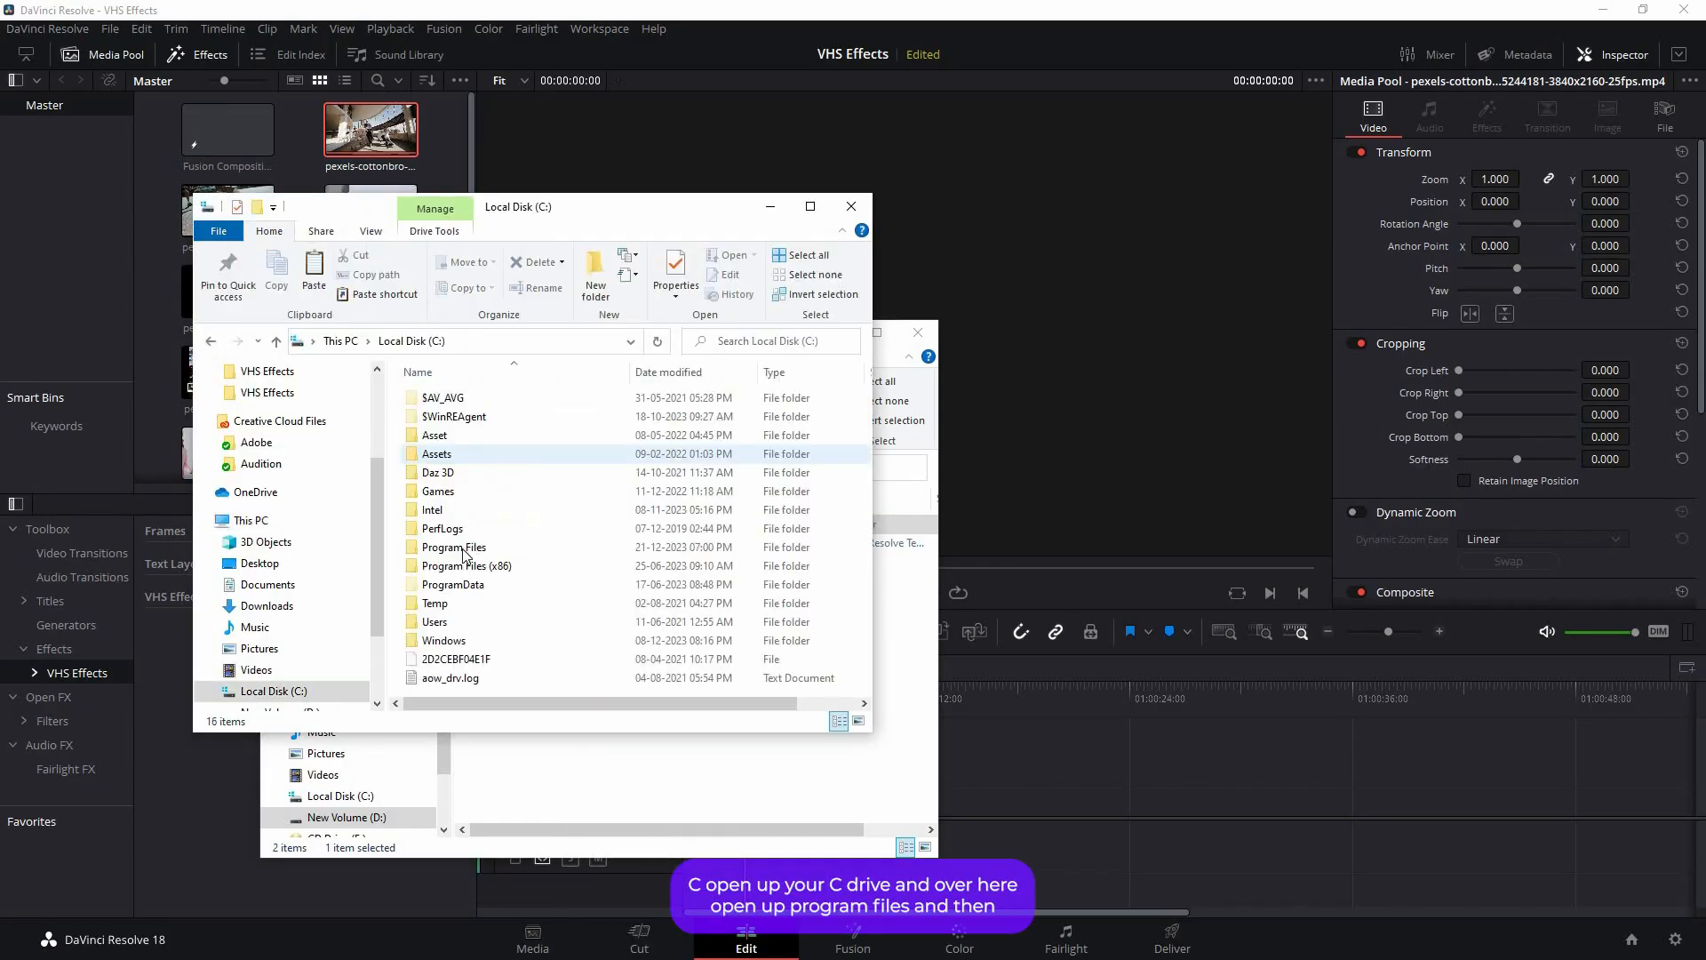
pyautogui.doubleClick(461, 549)
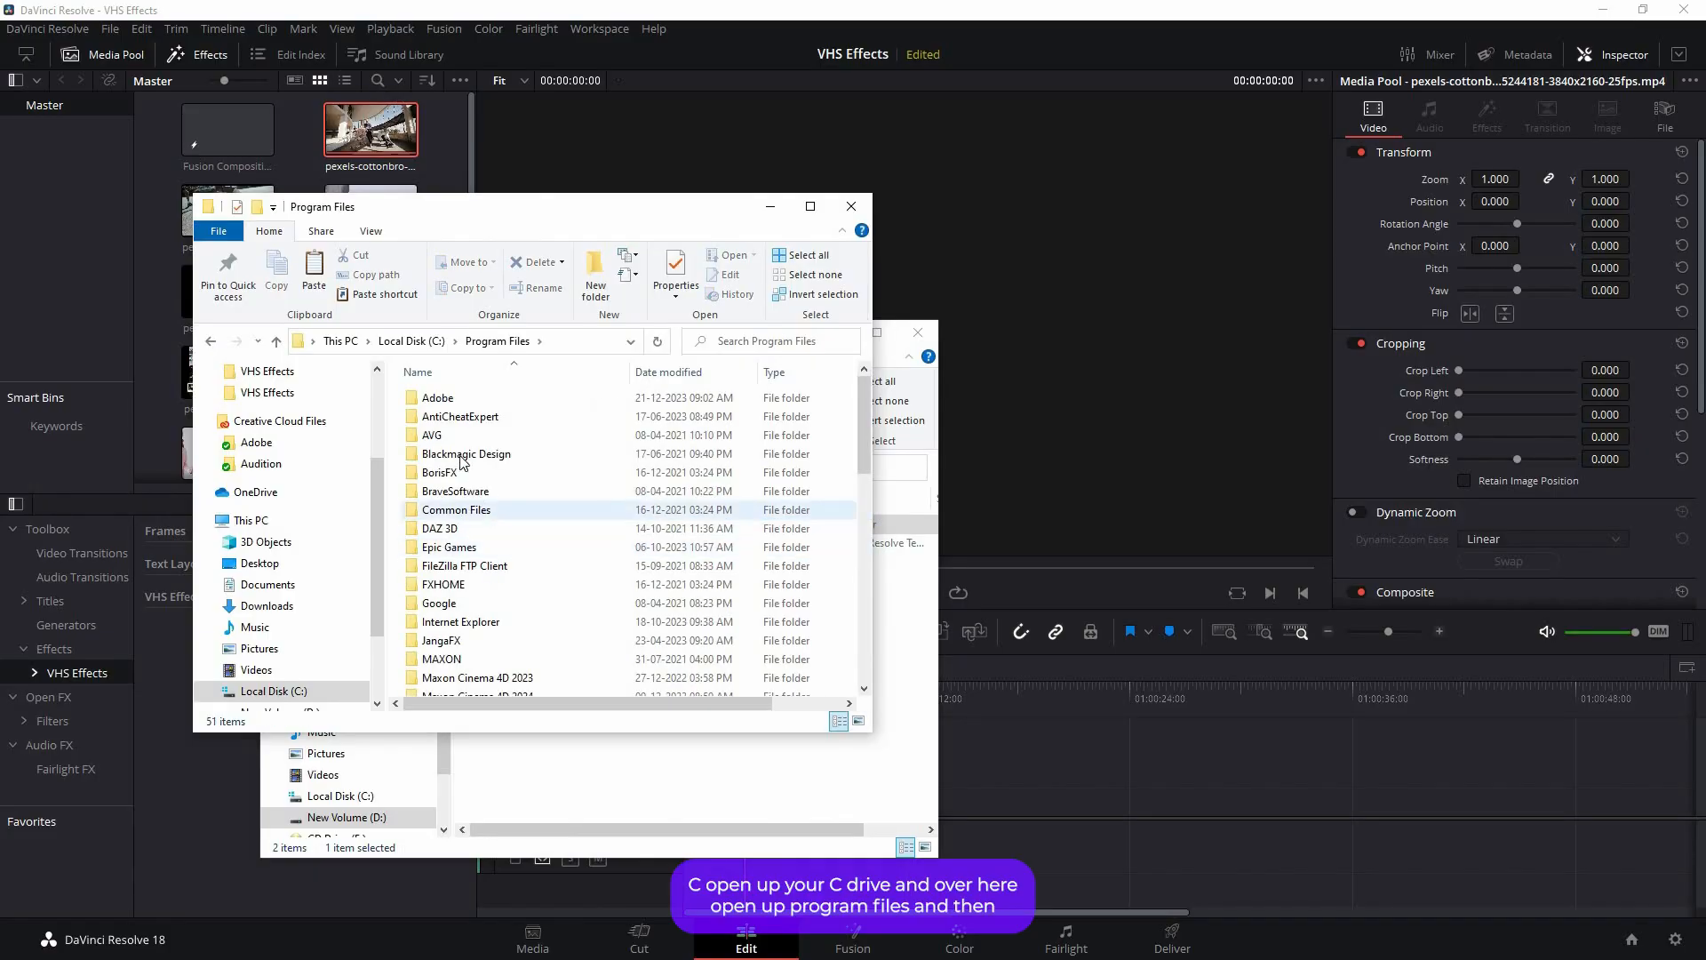
pyautogui.click(501, 455)
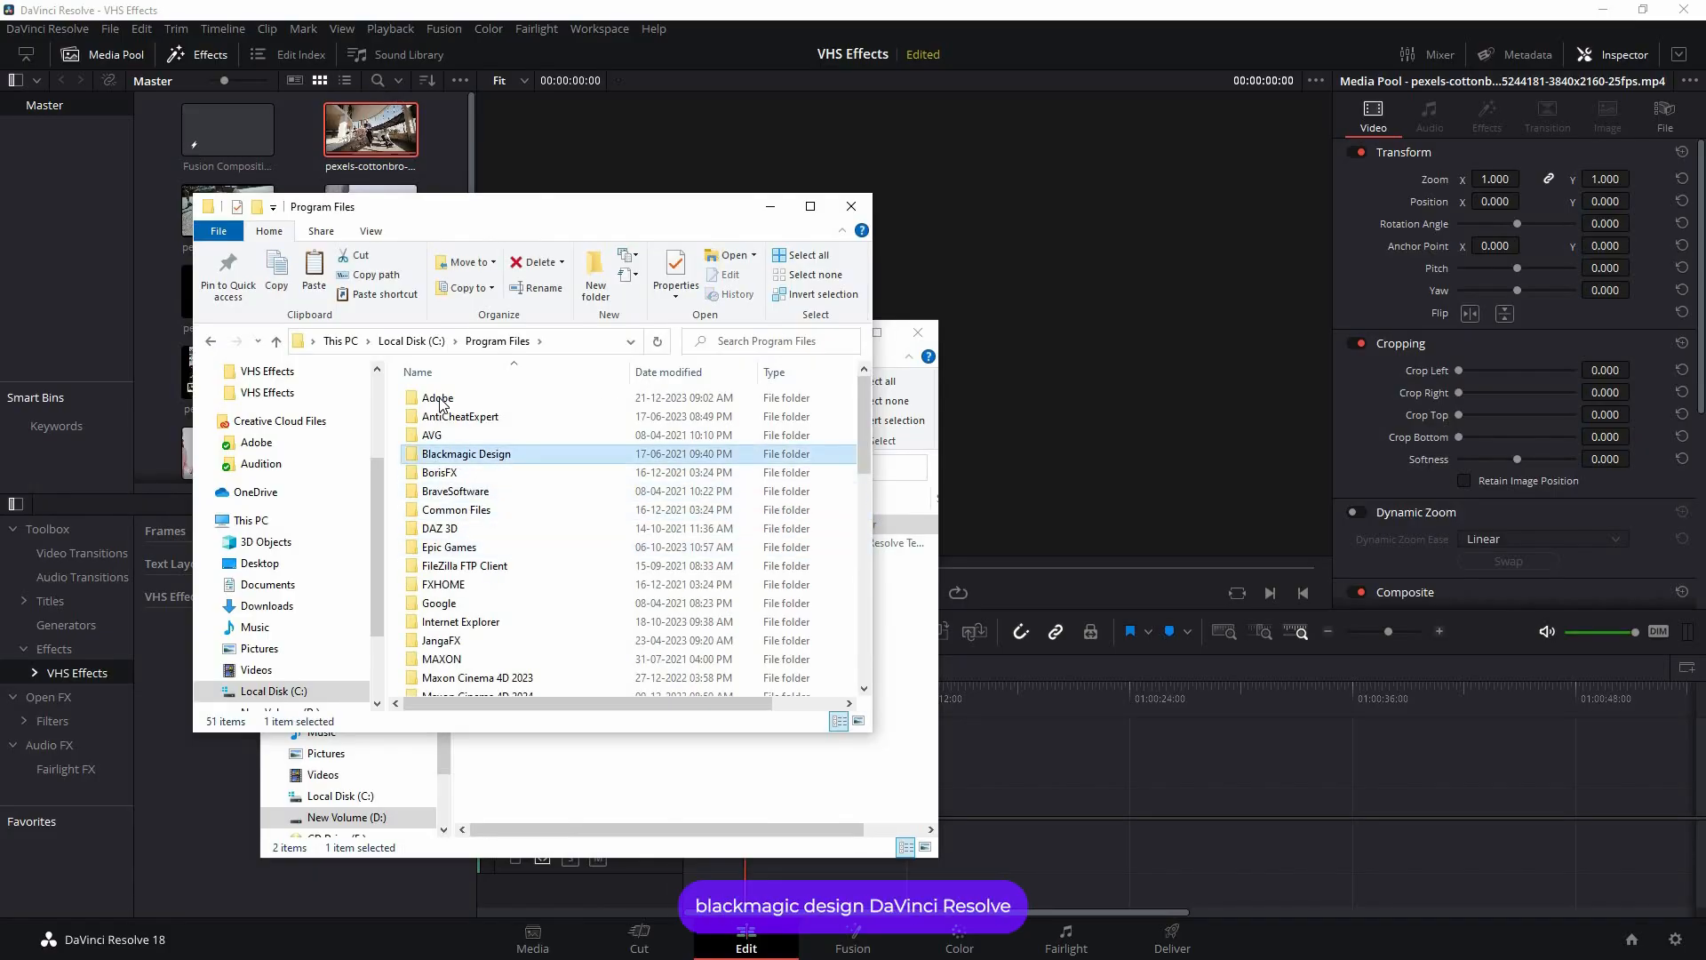
pyautogui.doubleClick(479, 399)
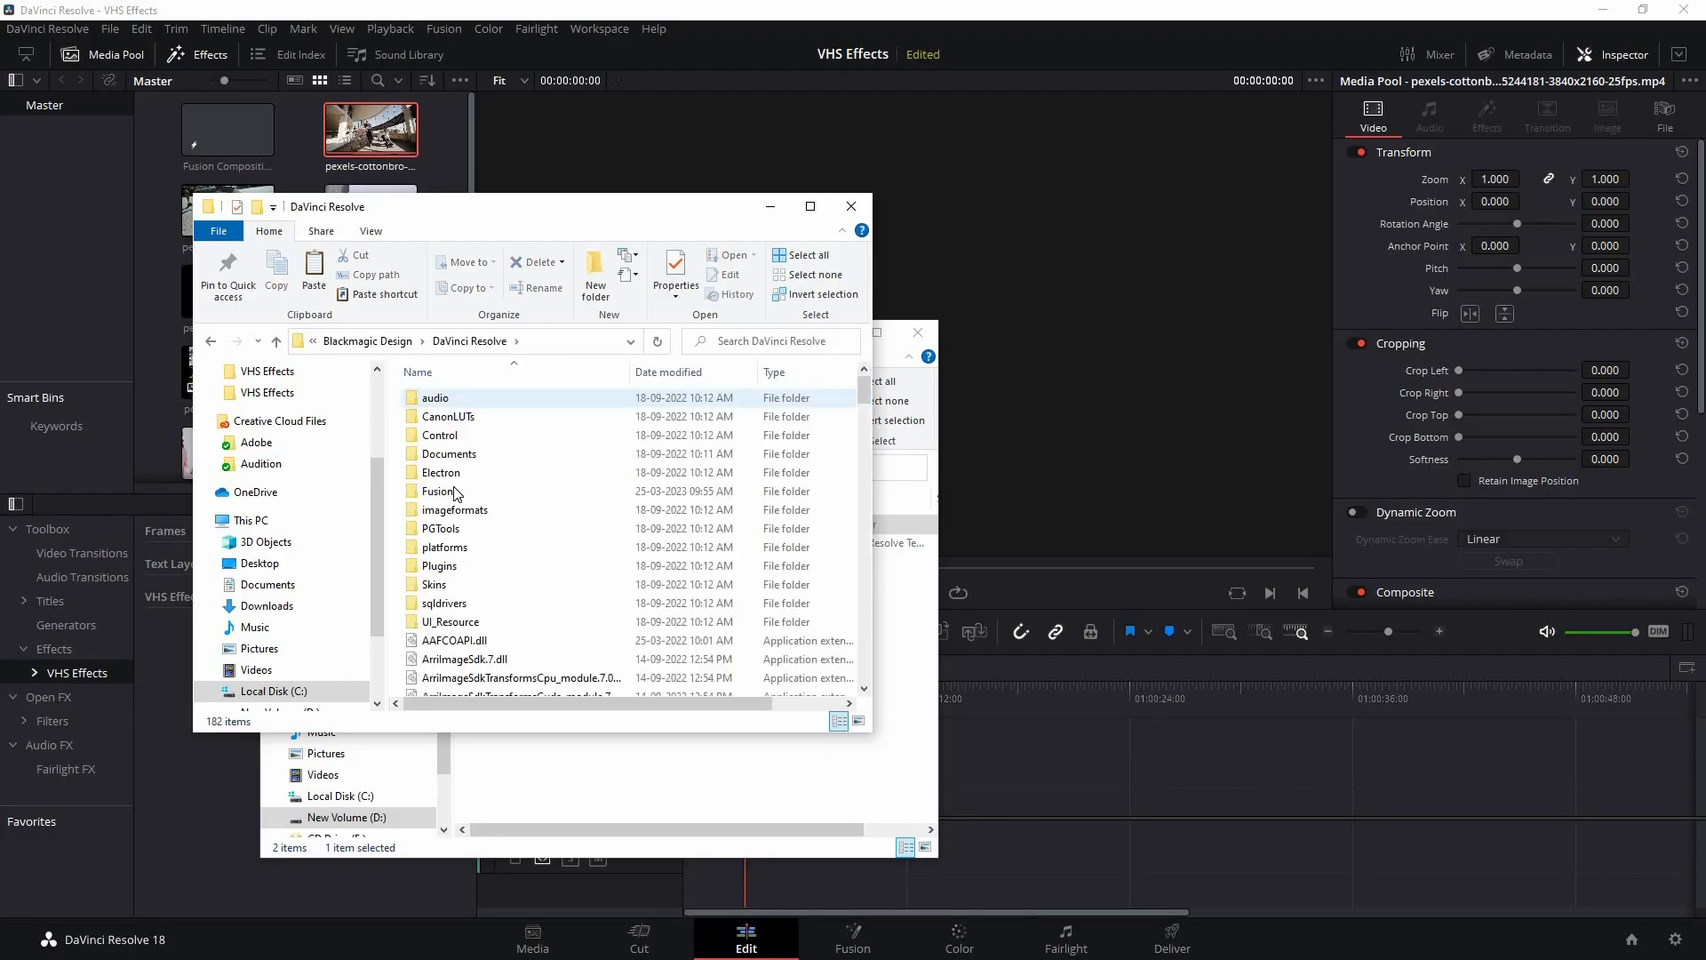
pyautogui.doubleClick(455, 491)
pyautogui.doubleClick(455, 472)
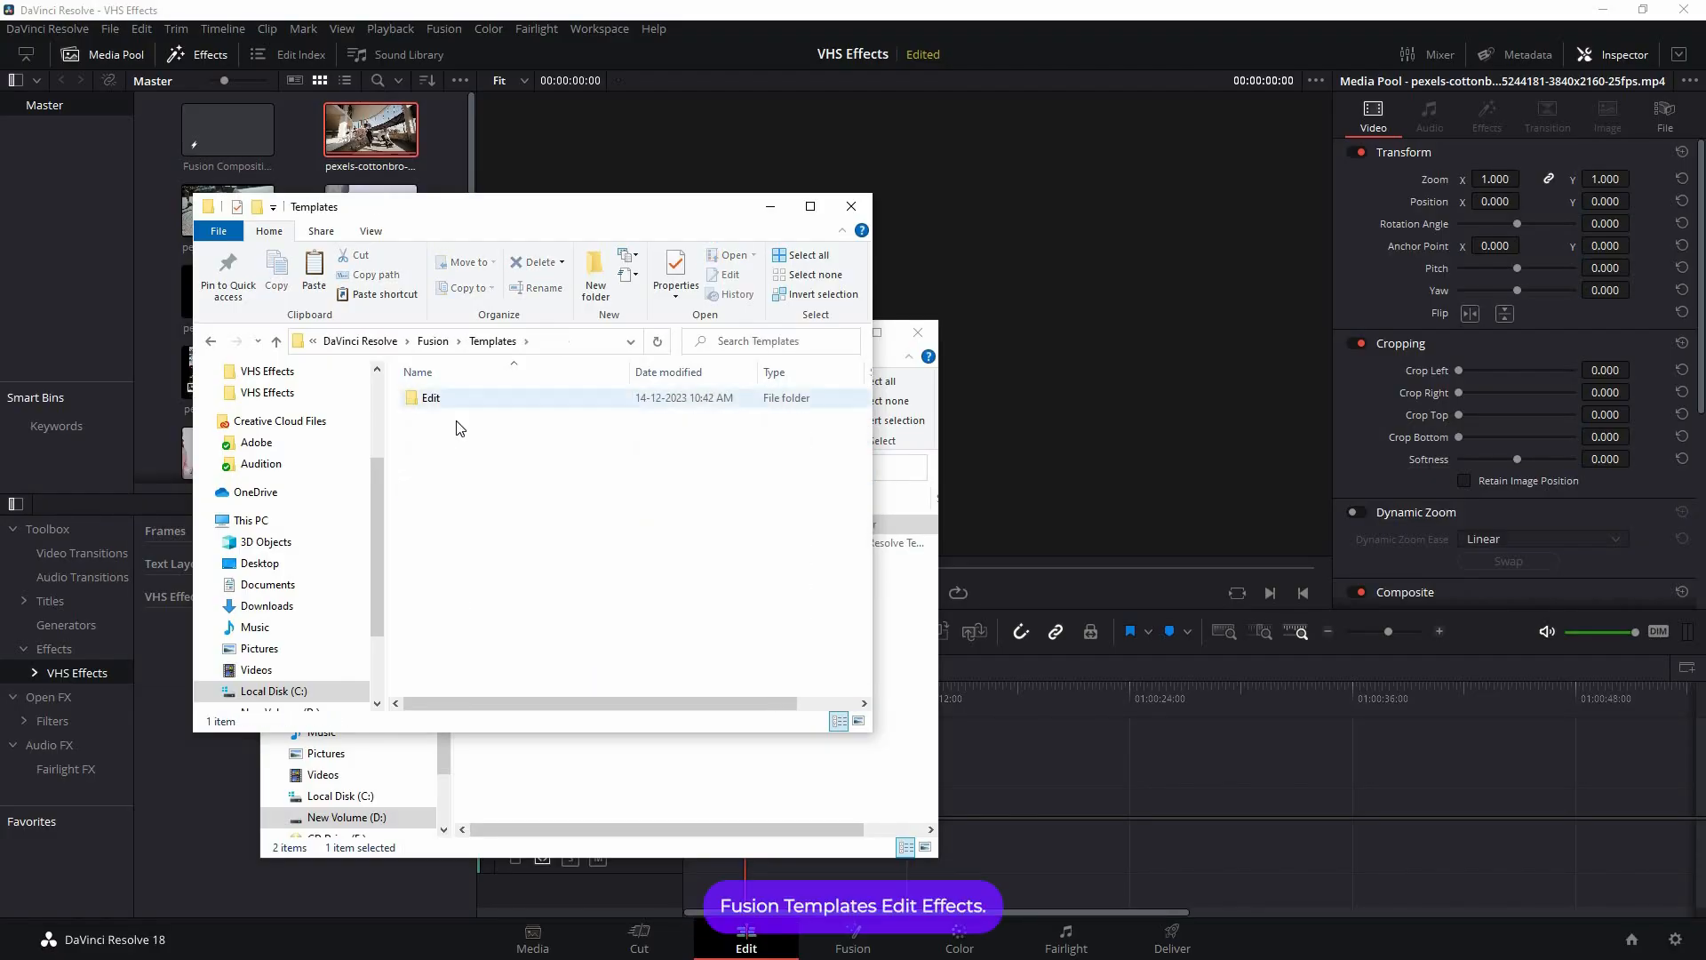
pyautogui.doubleClick(450, 402)
pyautogui.doubleClick(448, 400)
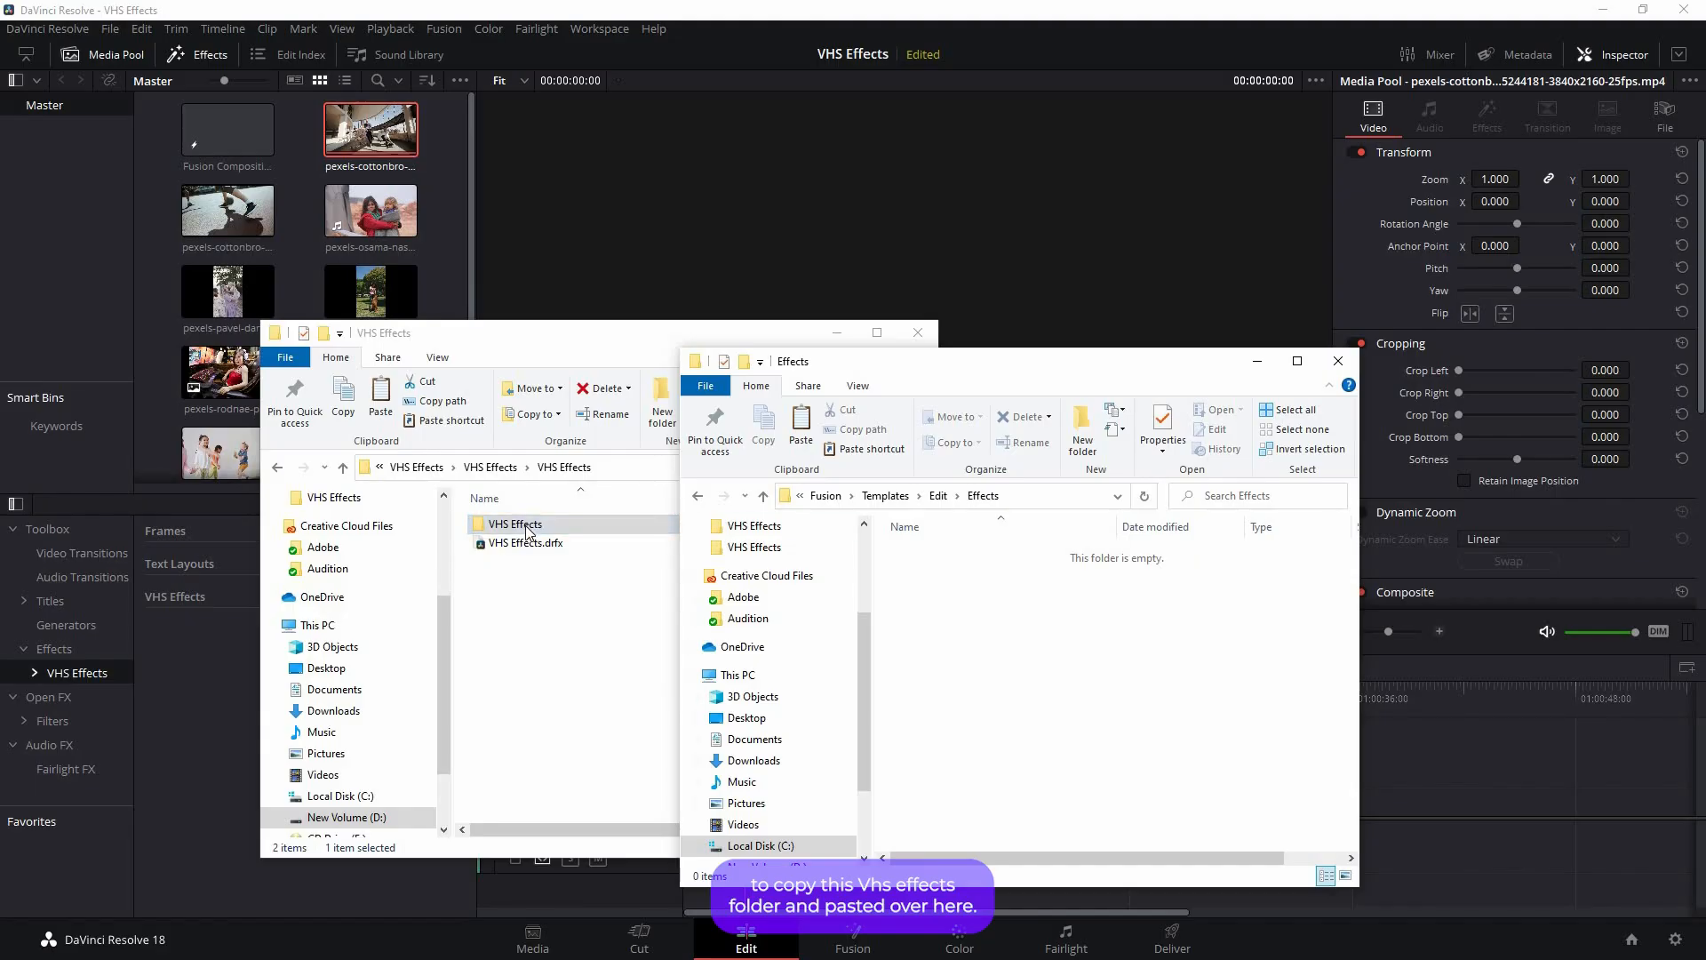
# Step: Put away the VHS Effects and Effects folder windows and return to DaVinci Resolve
pyautogui.click(526, 543)
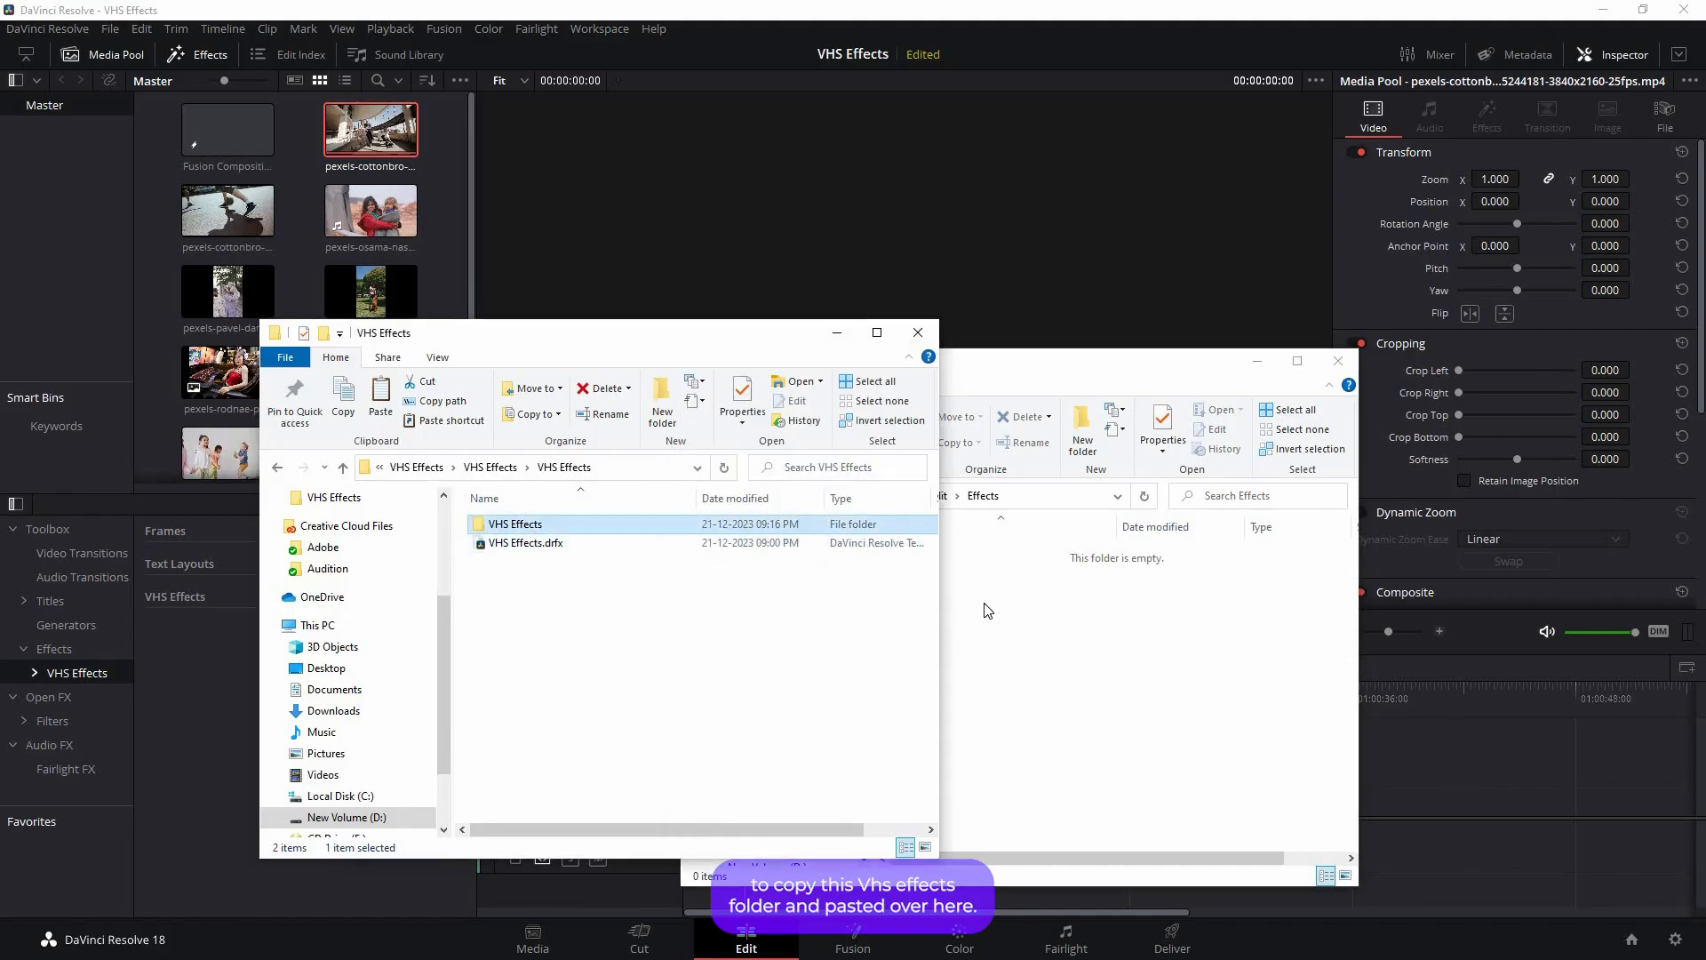
pyautogui.click(990, 611)
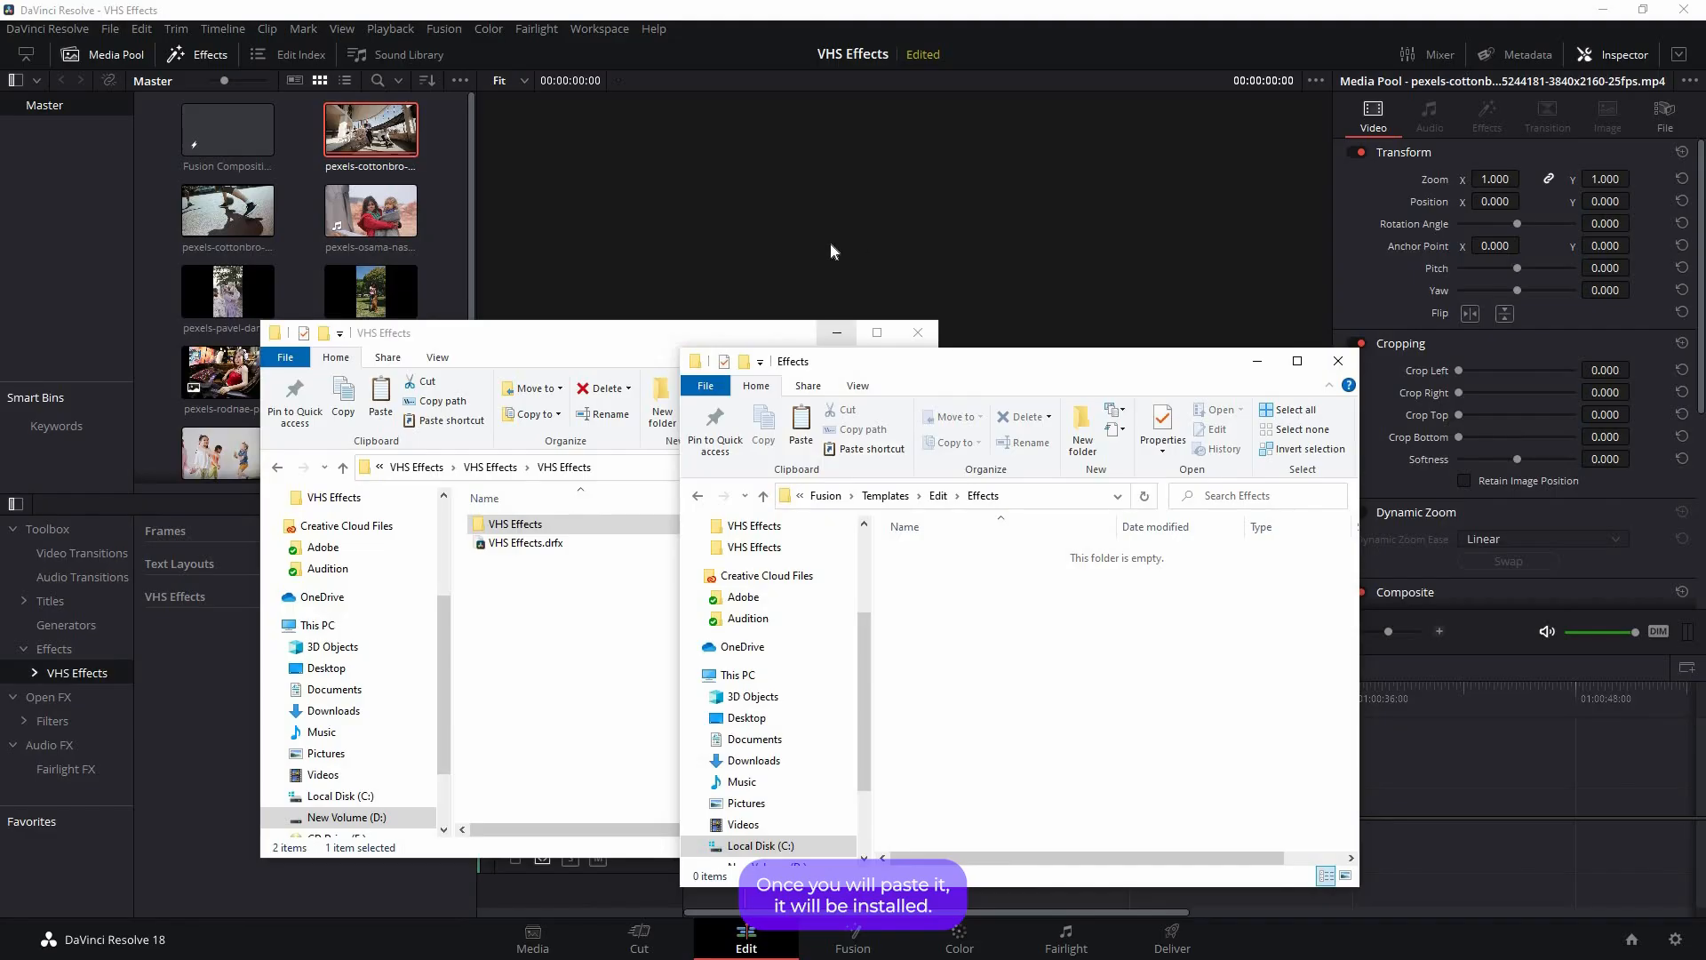
pyautogui.moveTo(977, 363); pyautogui.dragTo(830, 238)
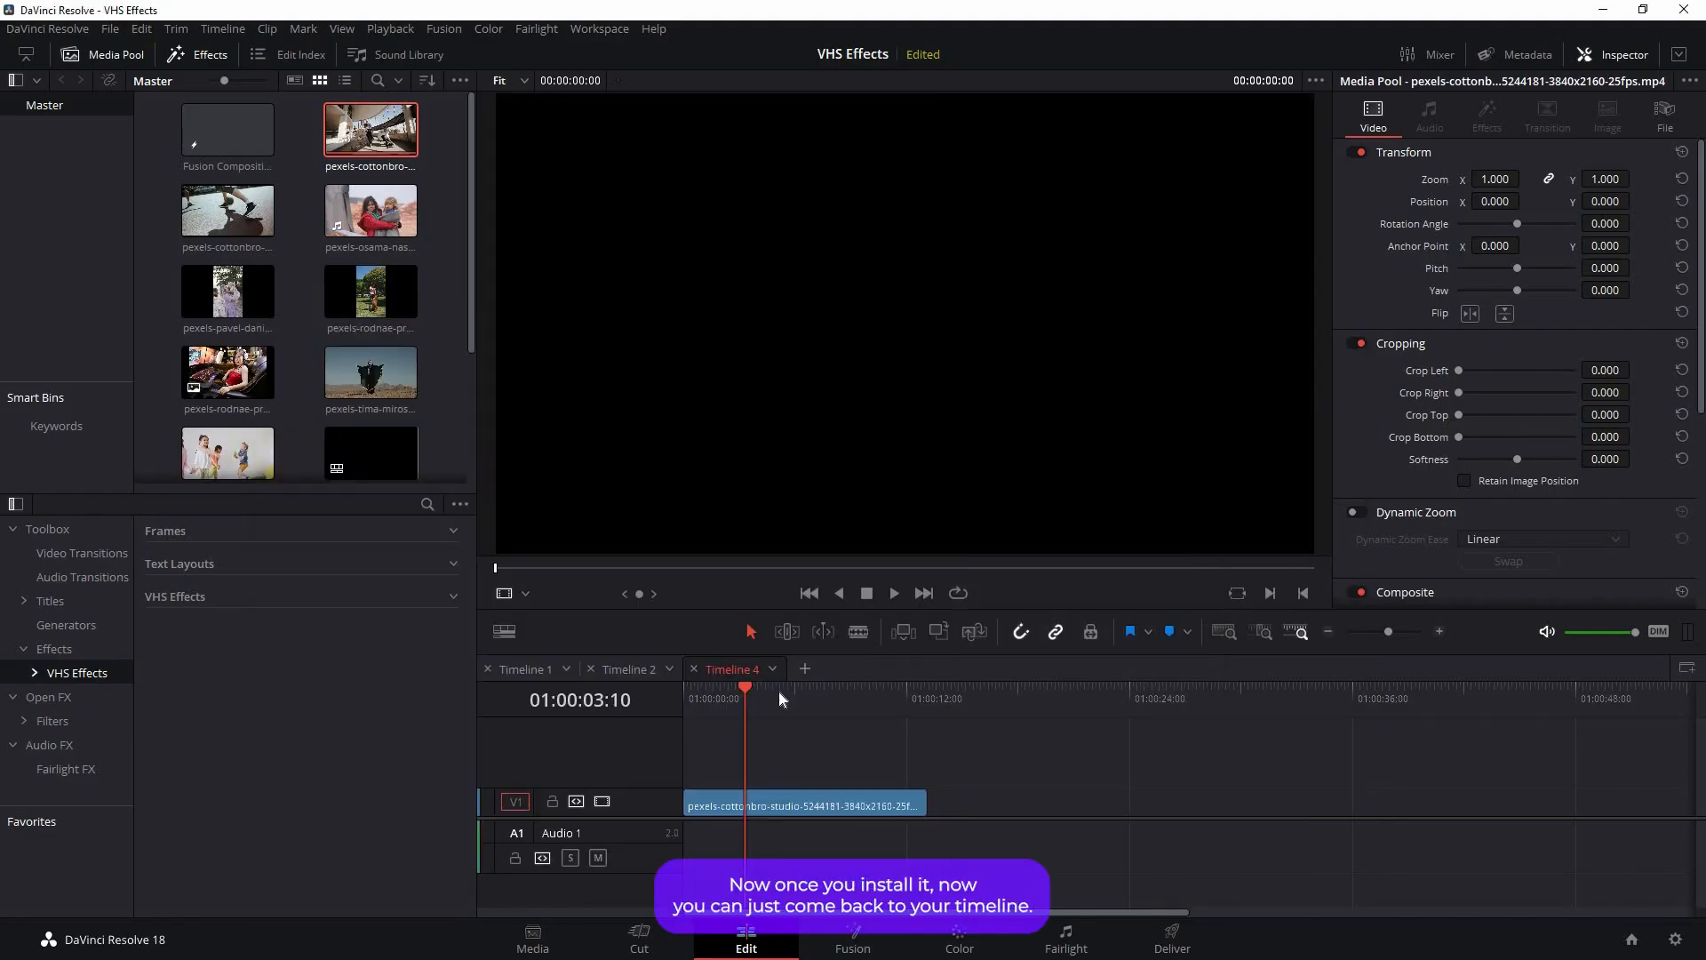
# Step: Move the playhead to 01:00:05:04 and select the footage clip on track V1
pyautogui.click(778, 690)
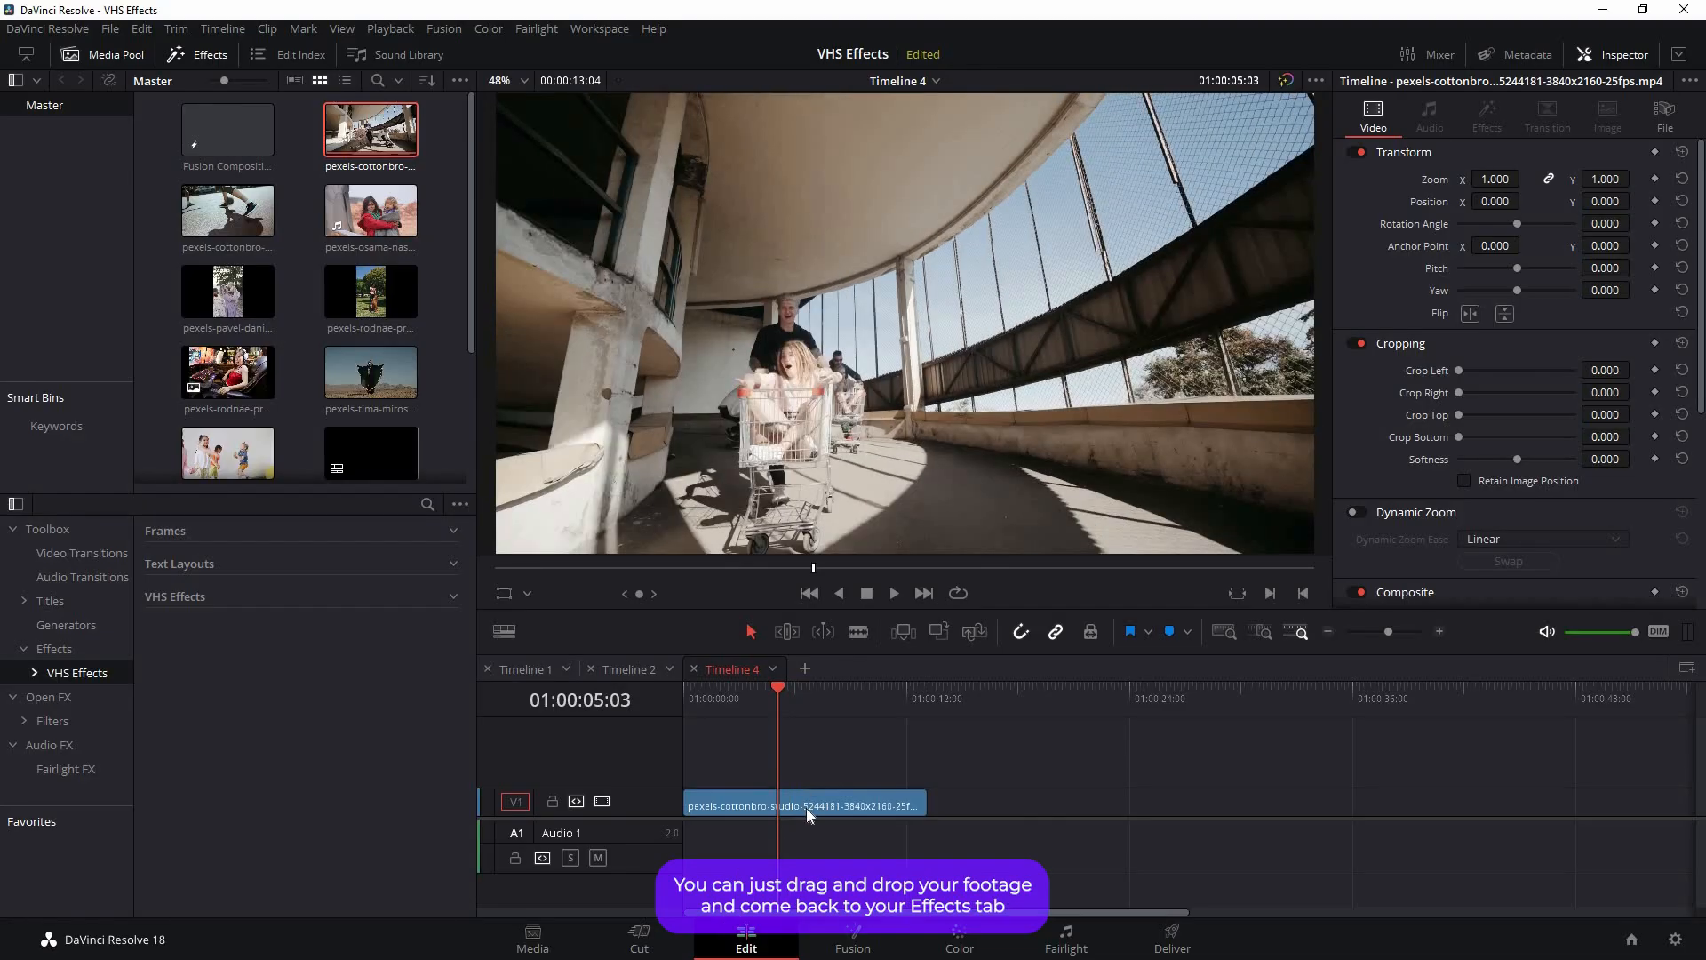
pyautogui.click(751, 805)
pyautogui.press('Right')
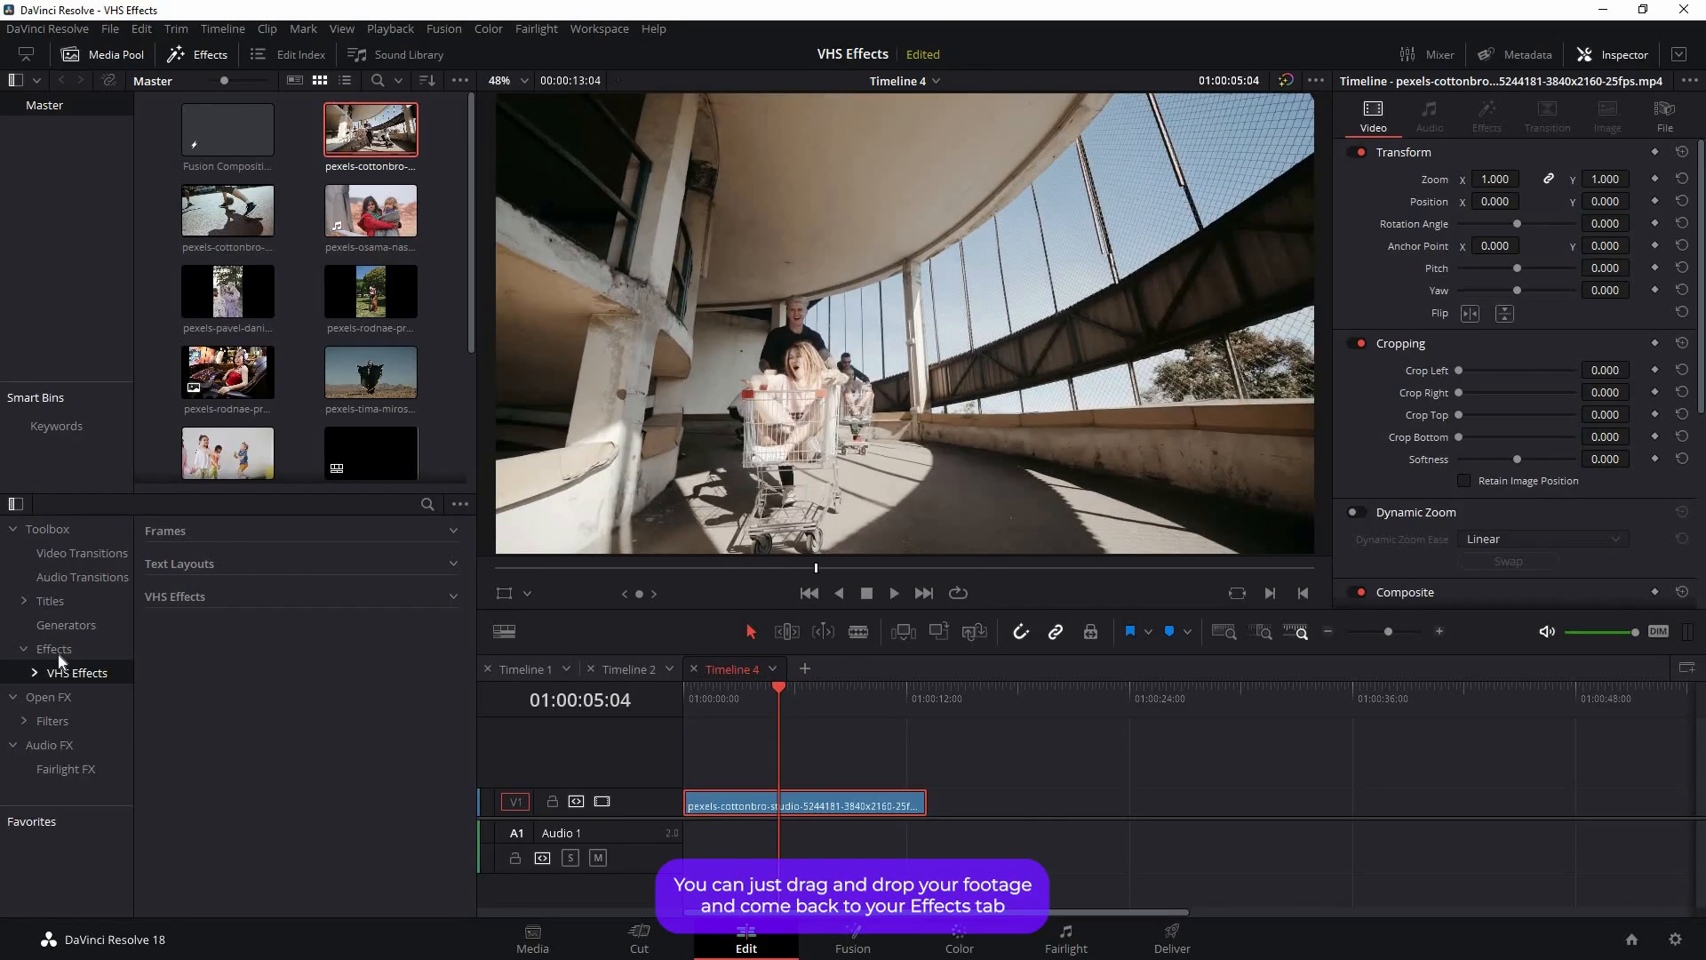
# Step: Expand the VHS Effects category and look through its Frames, Text Layouts and VHS Effects subcategories
pyautogui.click(83, 667)
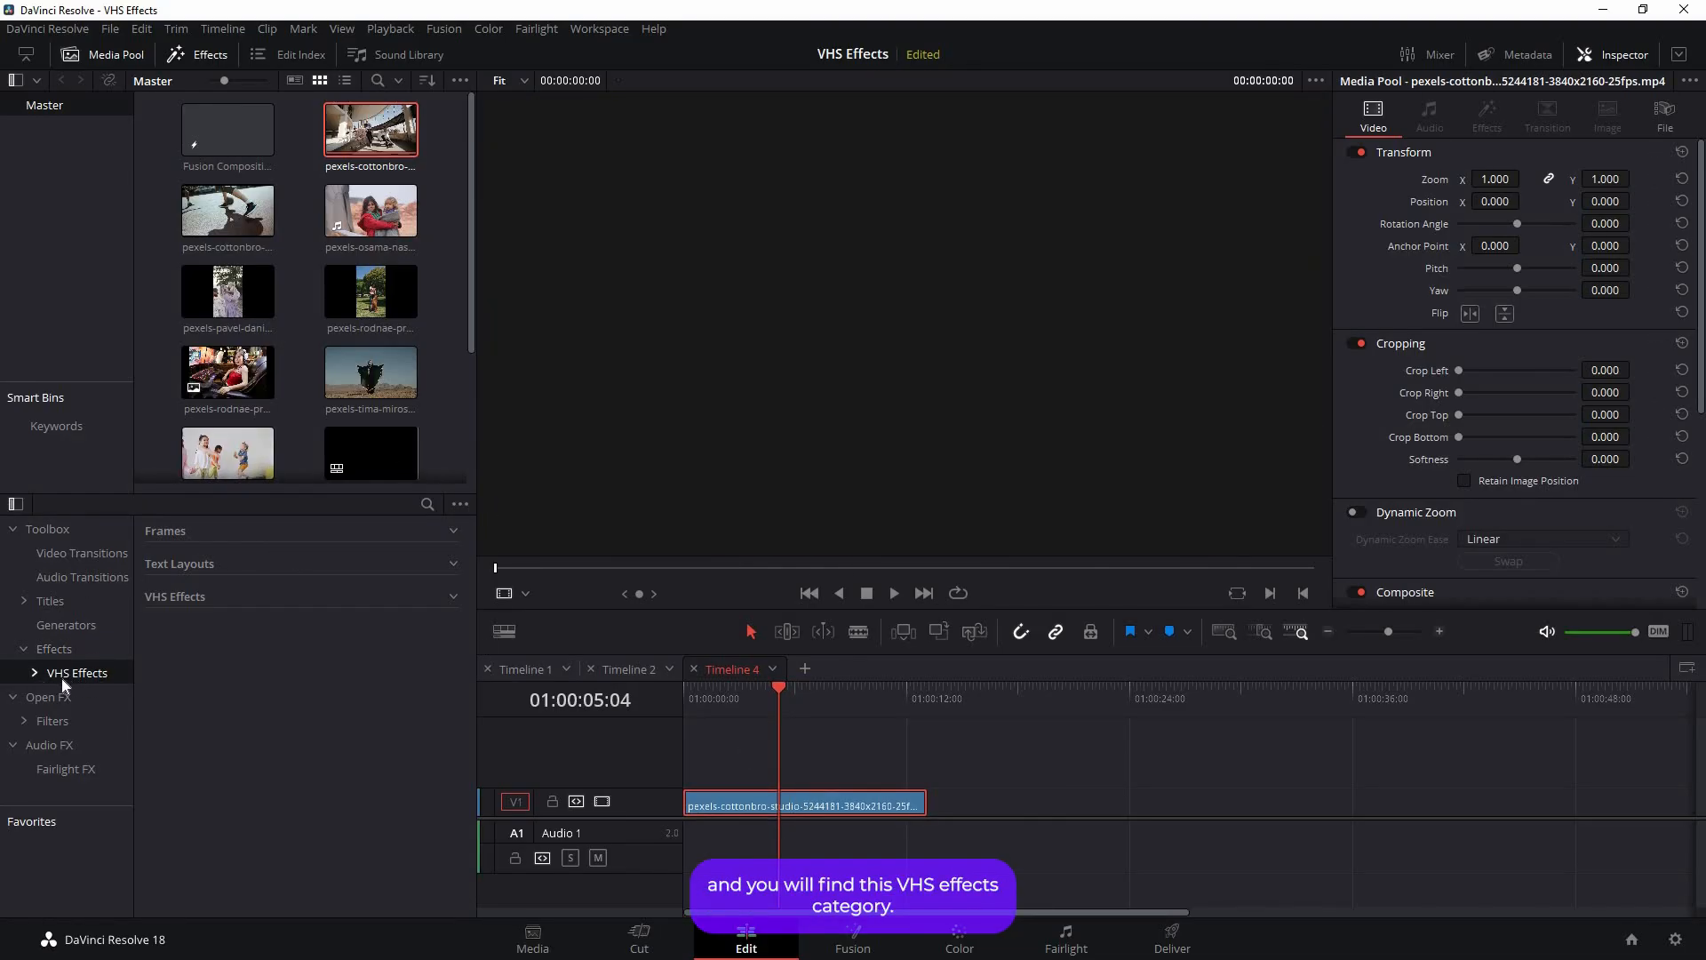
pyautogui.click(89, 682)
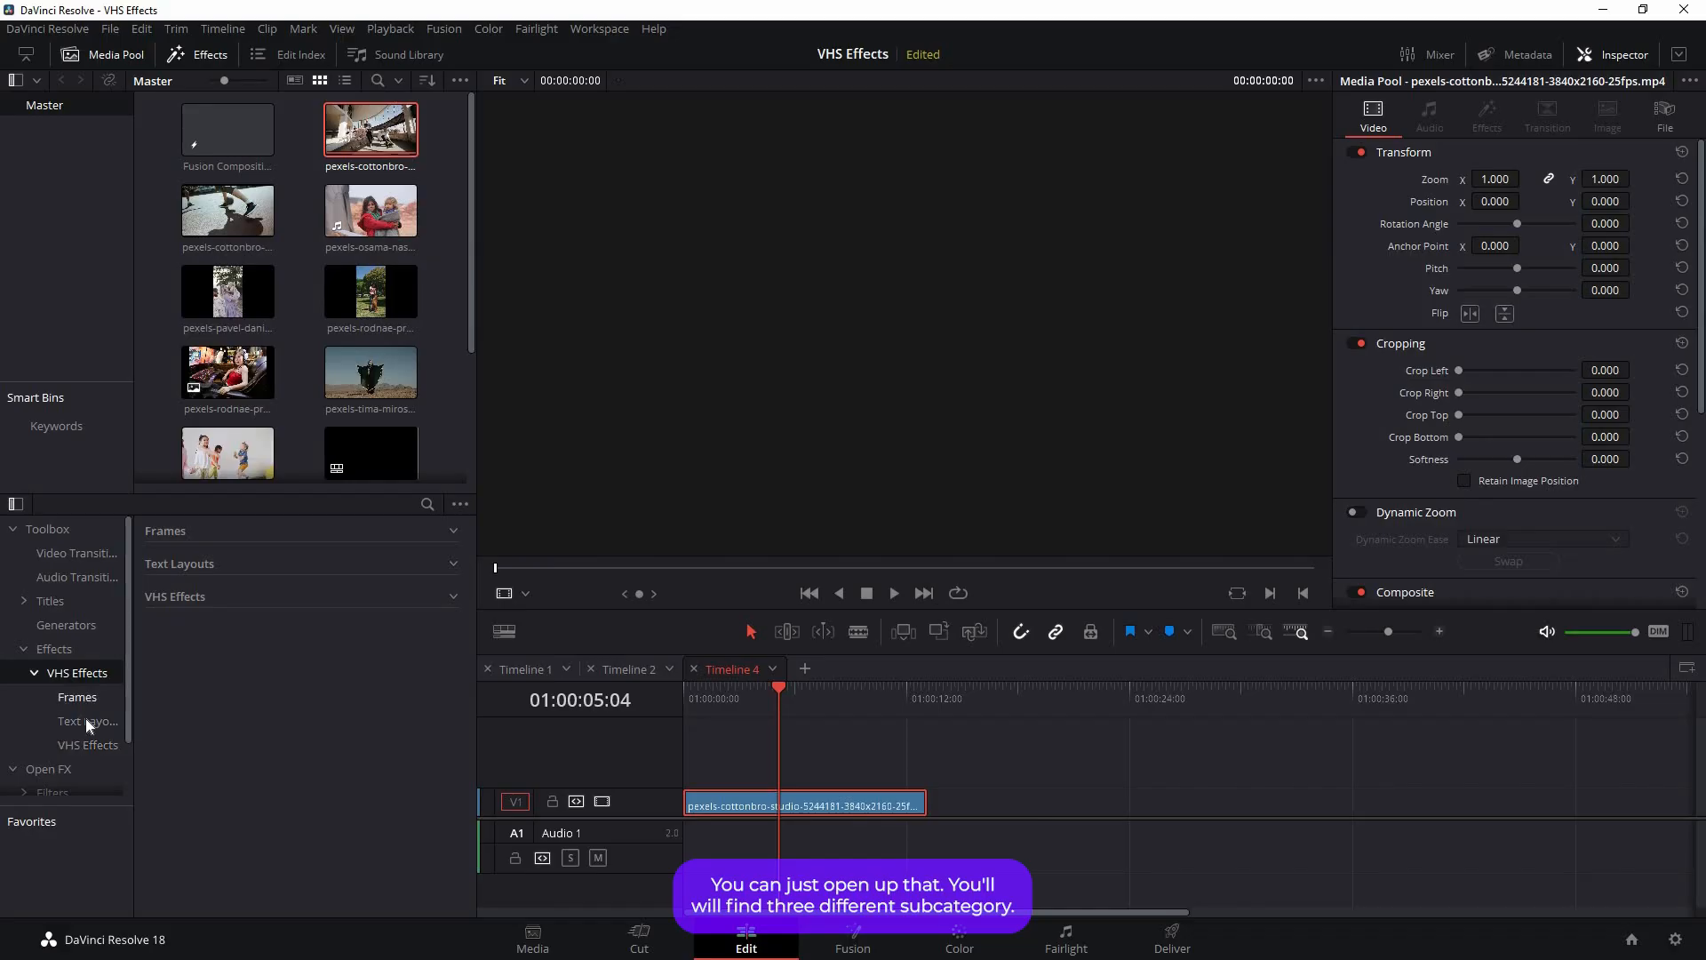
pyautogui.press('Down')
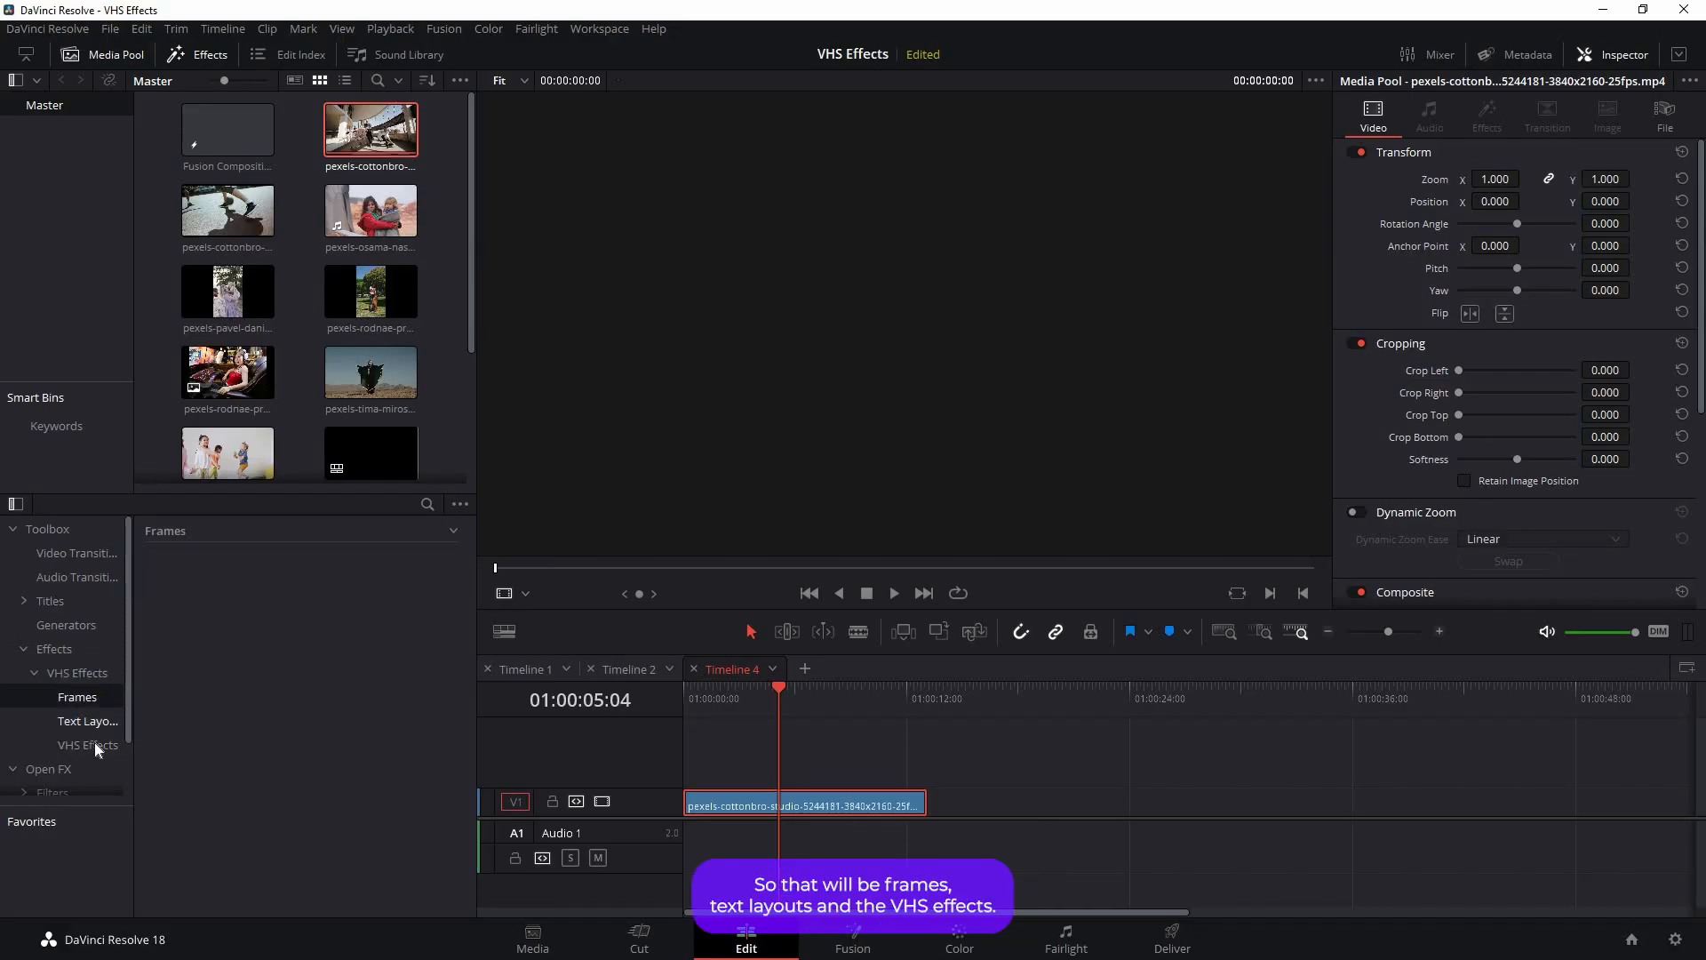
pyautogui.press('Down')
pyautogui.press('Down')
pyautogui.click(65, 673)
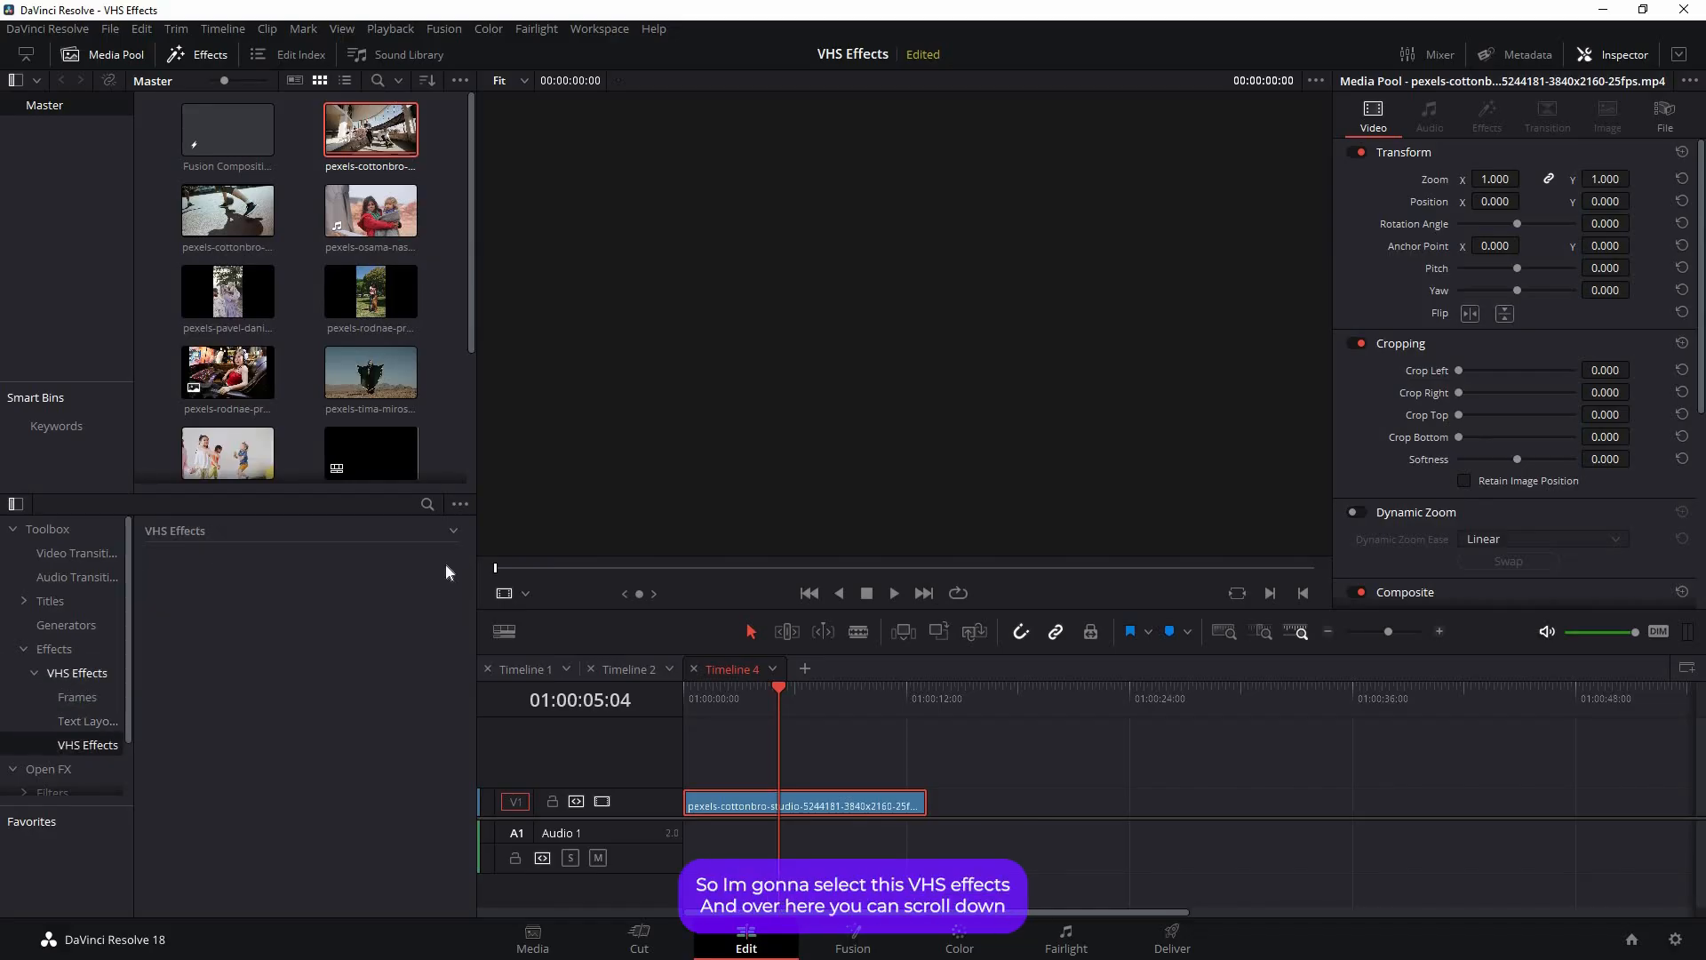
# Step: Apply VHS Effect 01 directly to the footage clip on V1 and play back the result
pyautogui.click(444, 598)
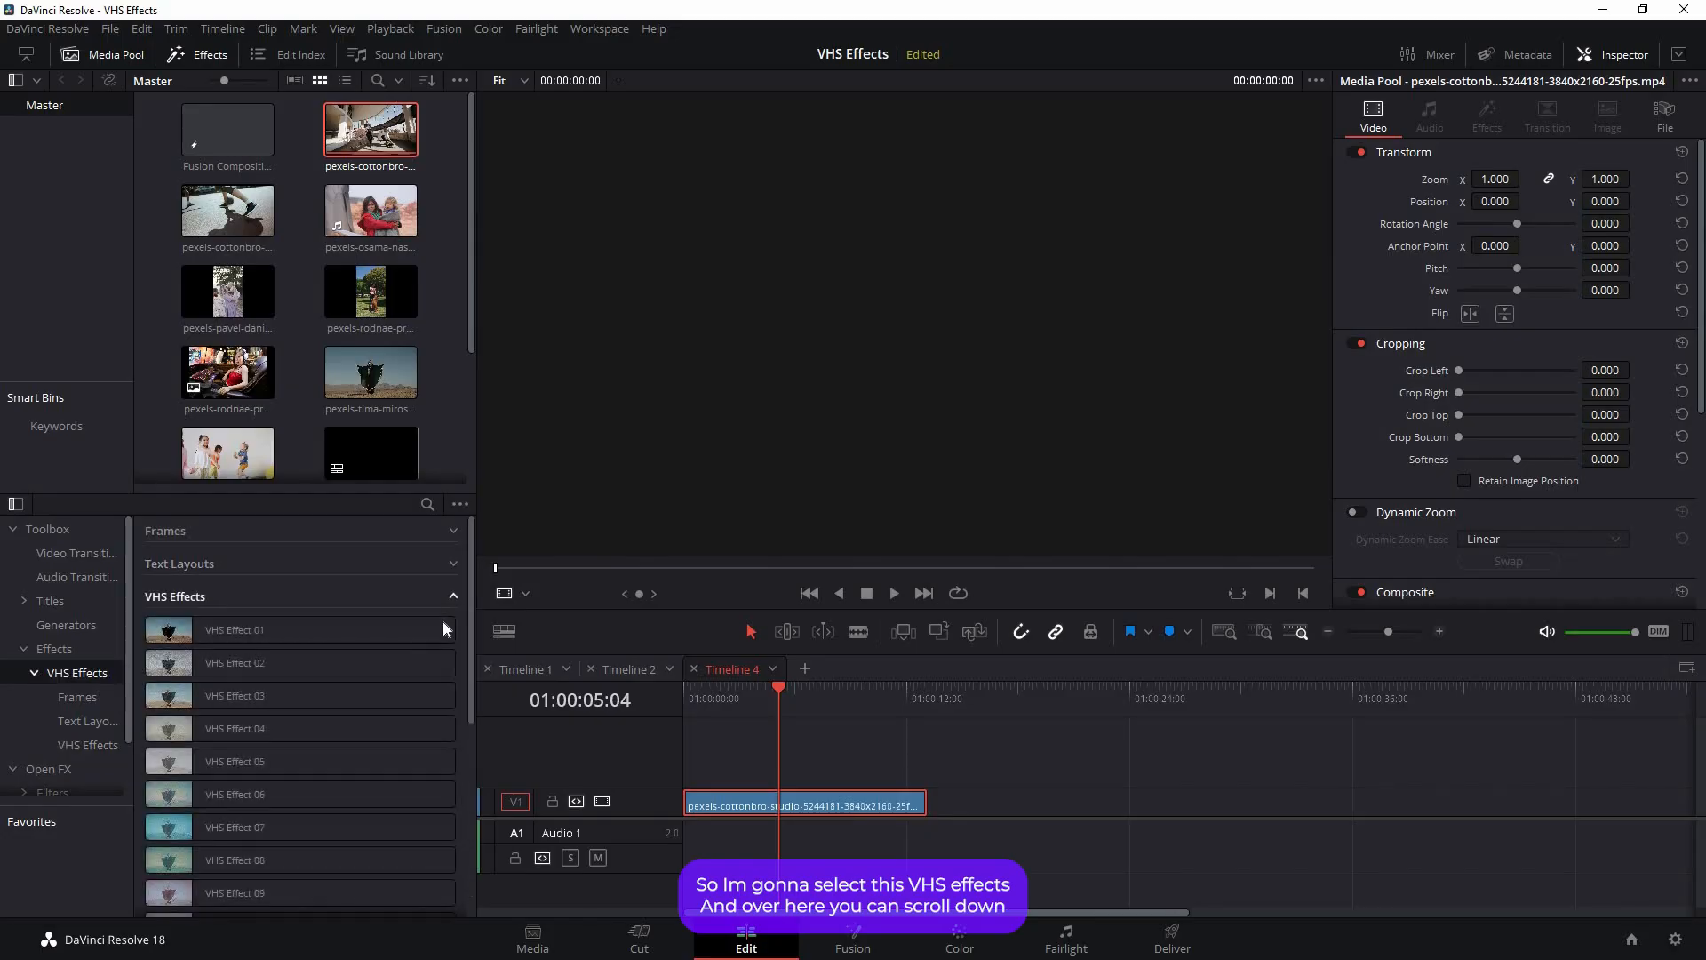
pyautogui.scroll(-5, 252, 724)
pyautogui.click(207, 718)
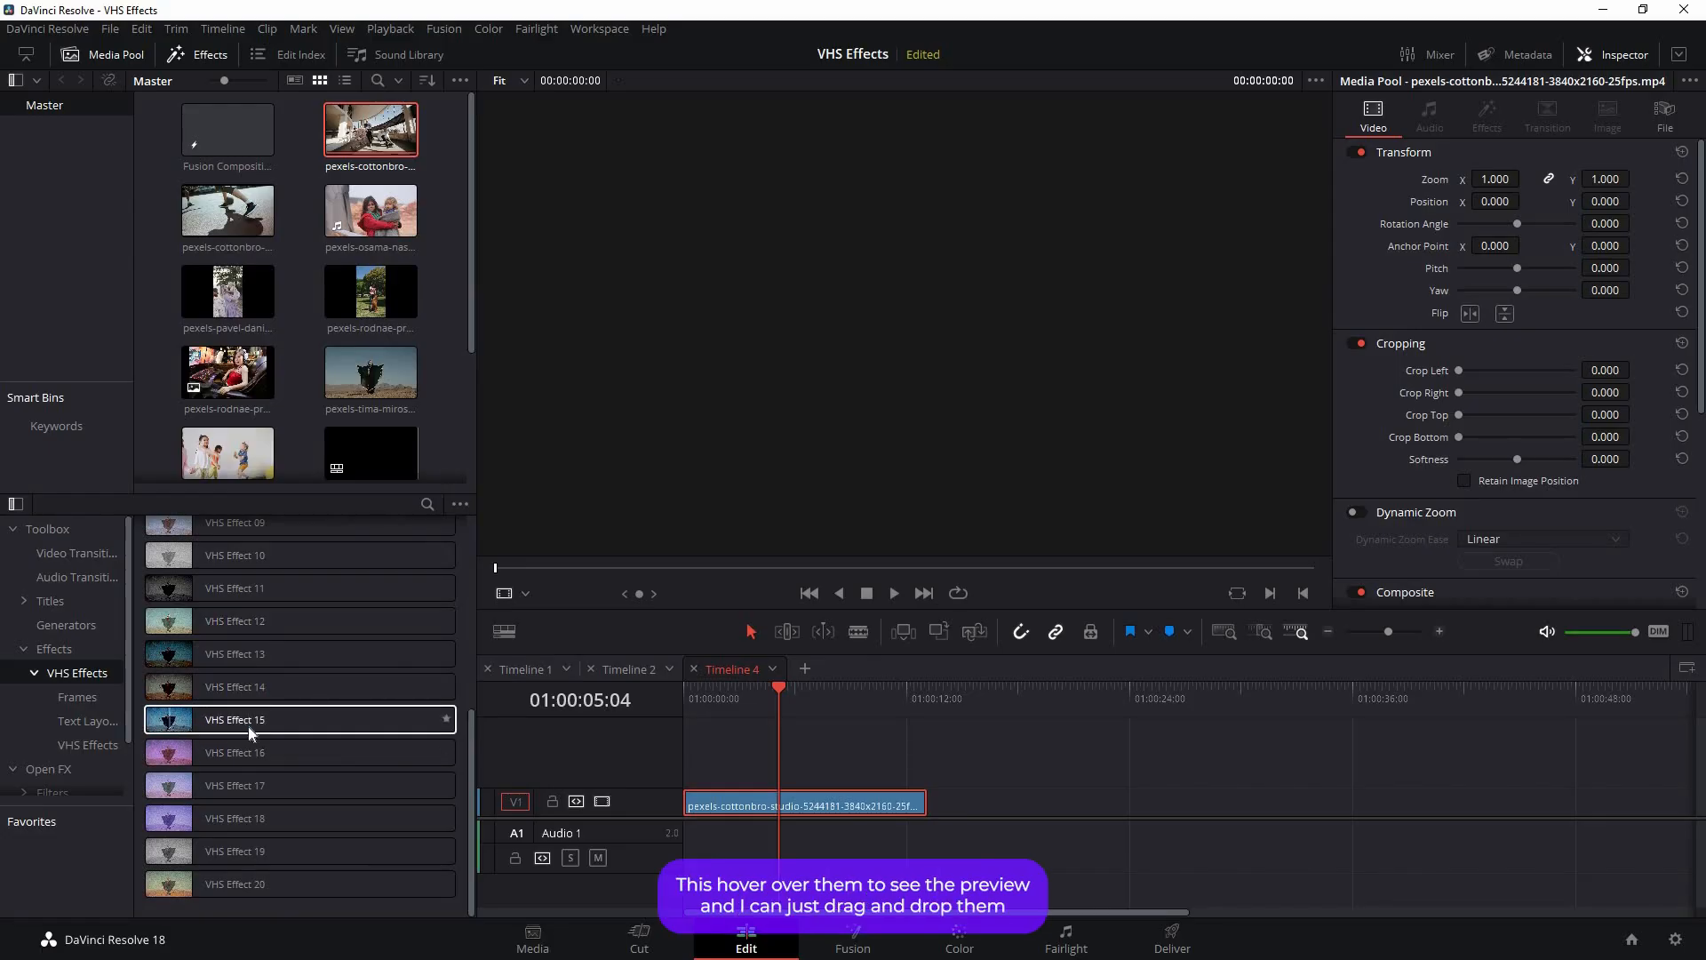
pyautogui.moveTo(471, 783); pyautogui.dragTo(892, 794)
pyautogui.moveTo(777, 689); pyautogui.dragTo(733, 690)
pyautogui.press('space')
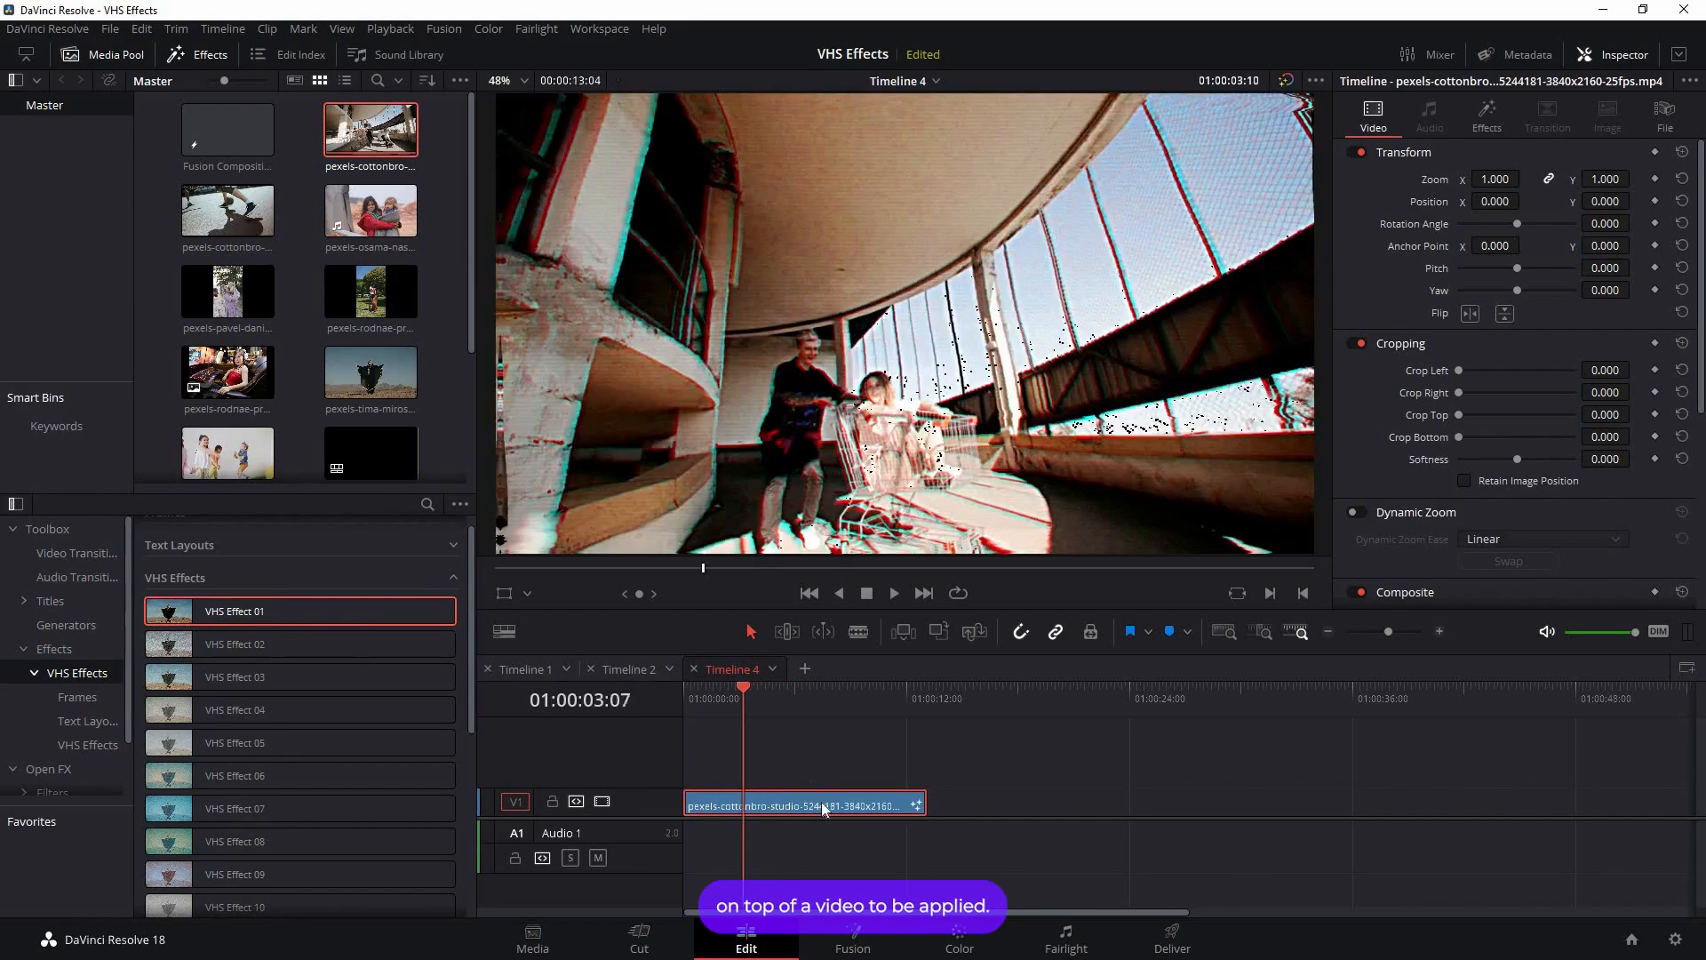
pyautogui.press('space')
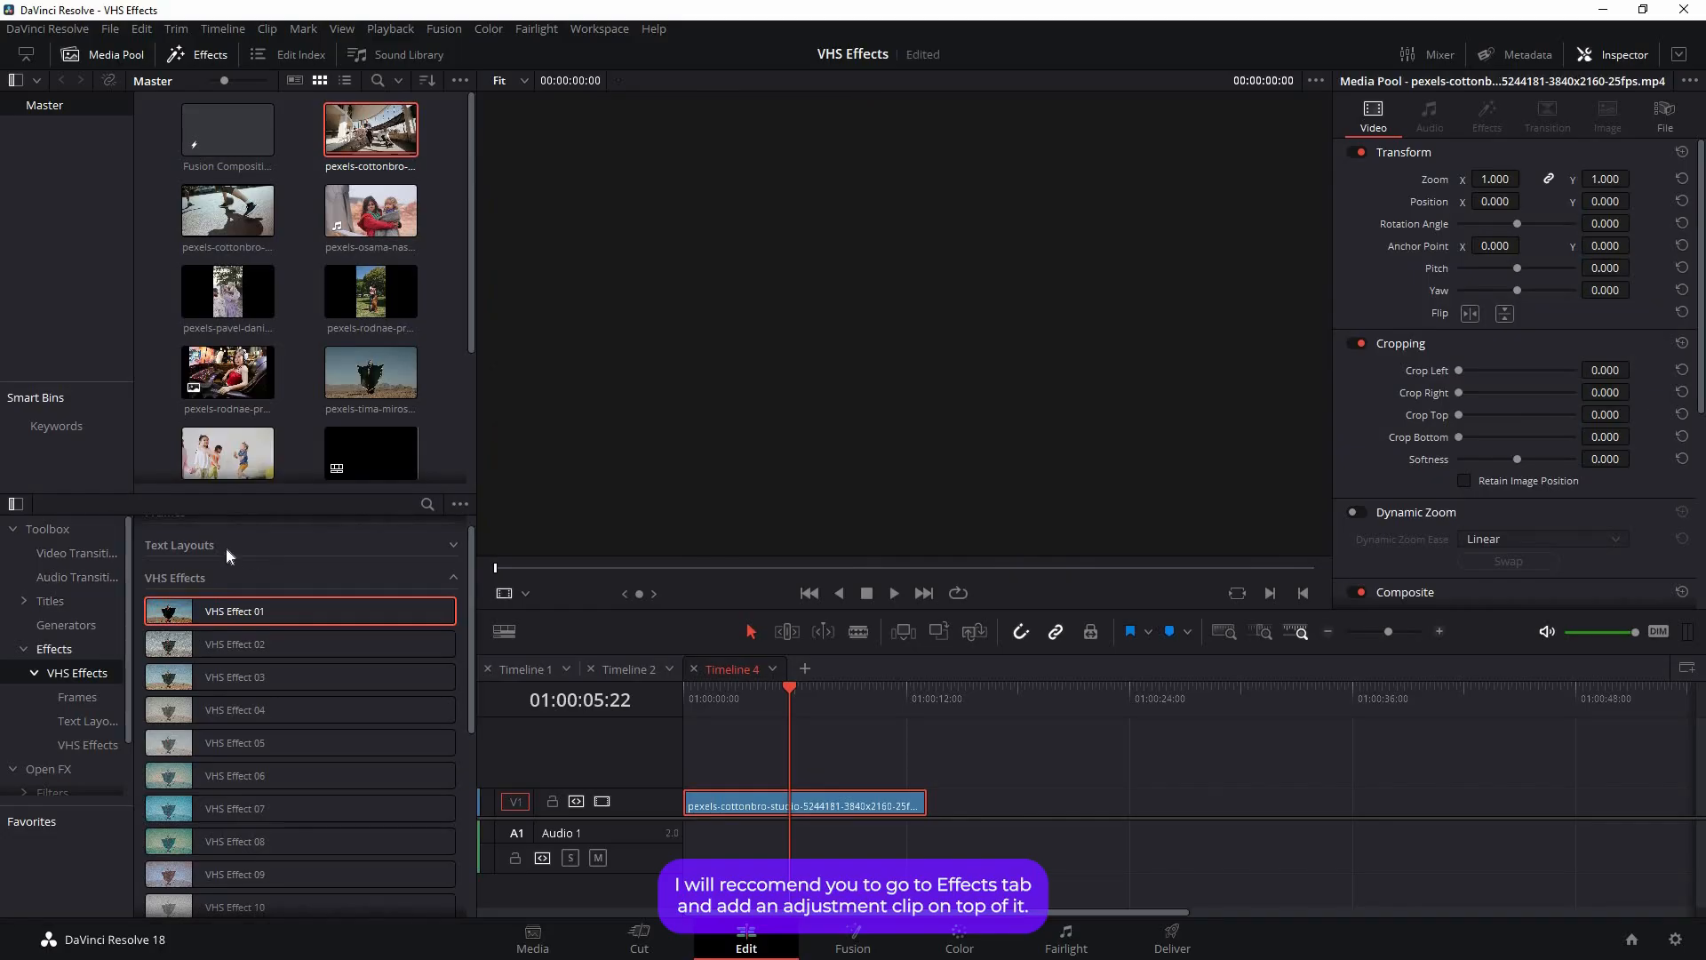
# Step: Add an Adjustment Clip on track V2 spanning the footage, and apply VHS Effect 01 to it
pyautogui.scroll(3, 226, 546)
pyautogui.moveTo(227, 546); pyautogui.dragTo(773, 775)
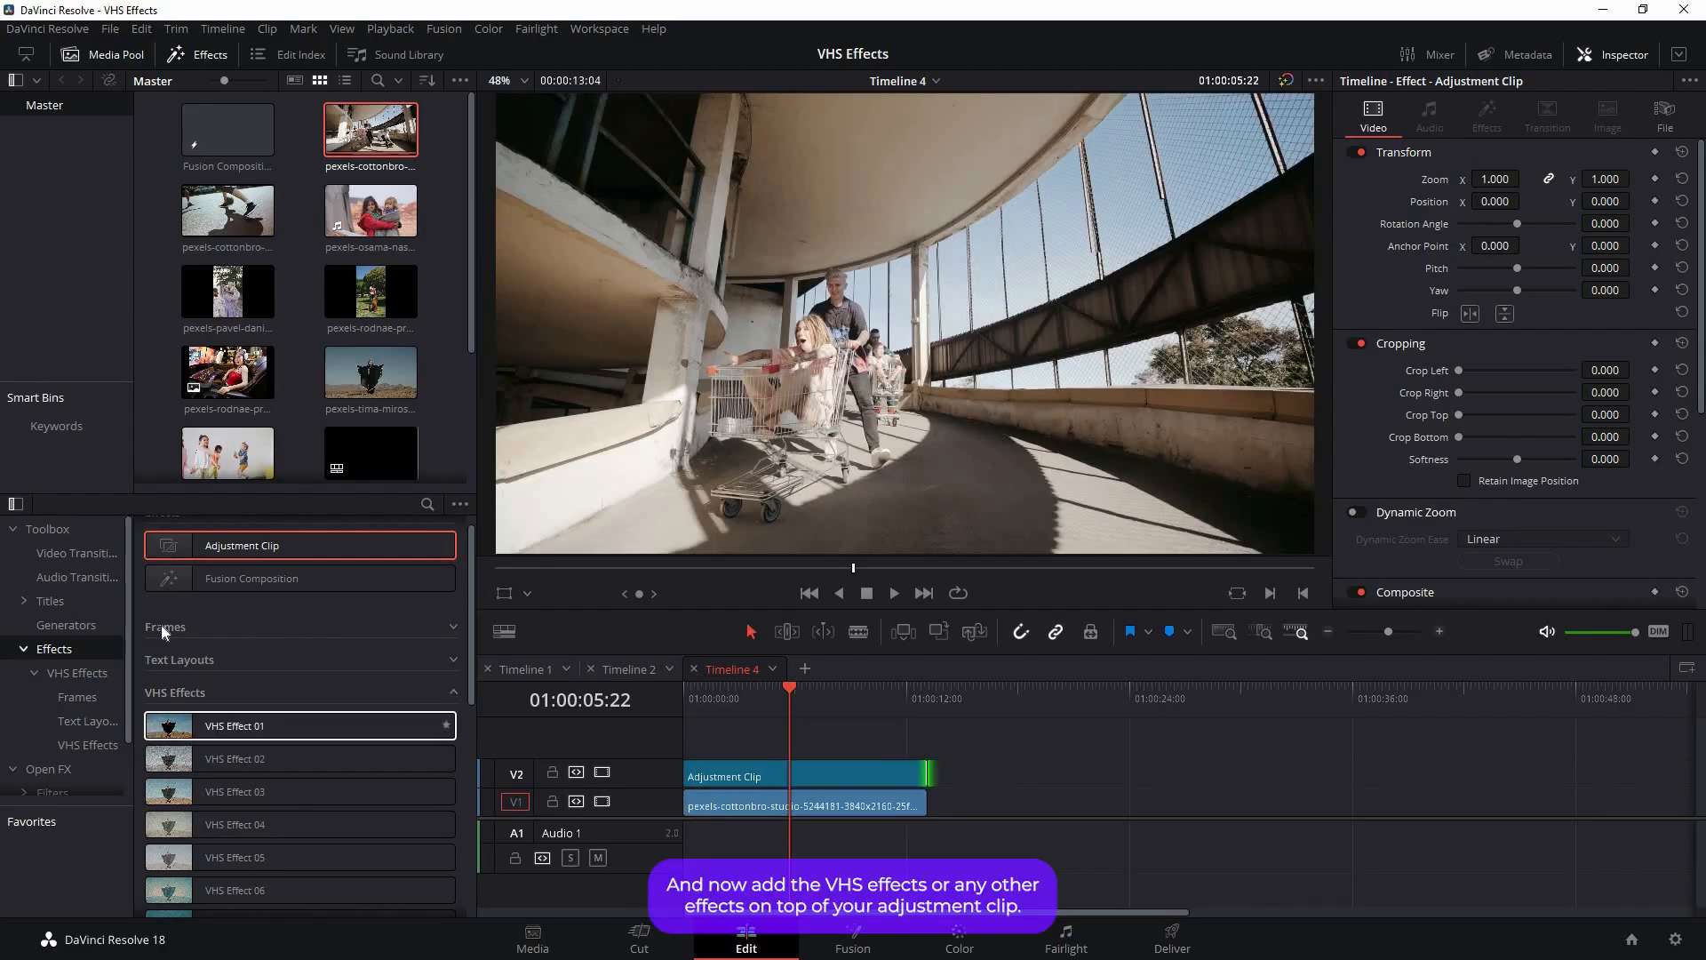
pyautogui.moveTo(287, 727); pyautogui.dragTo(800, 775)
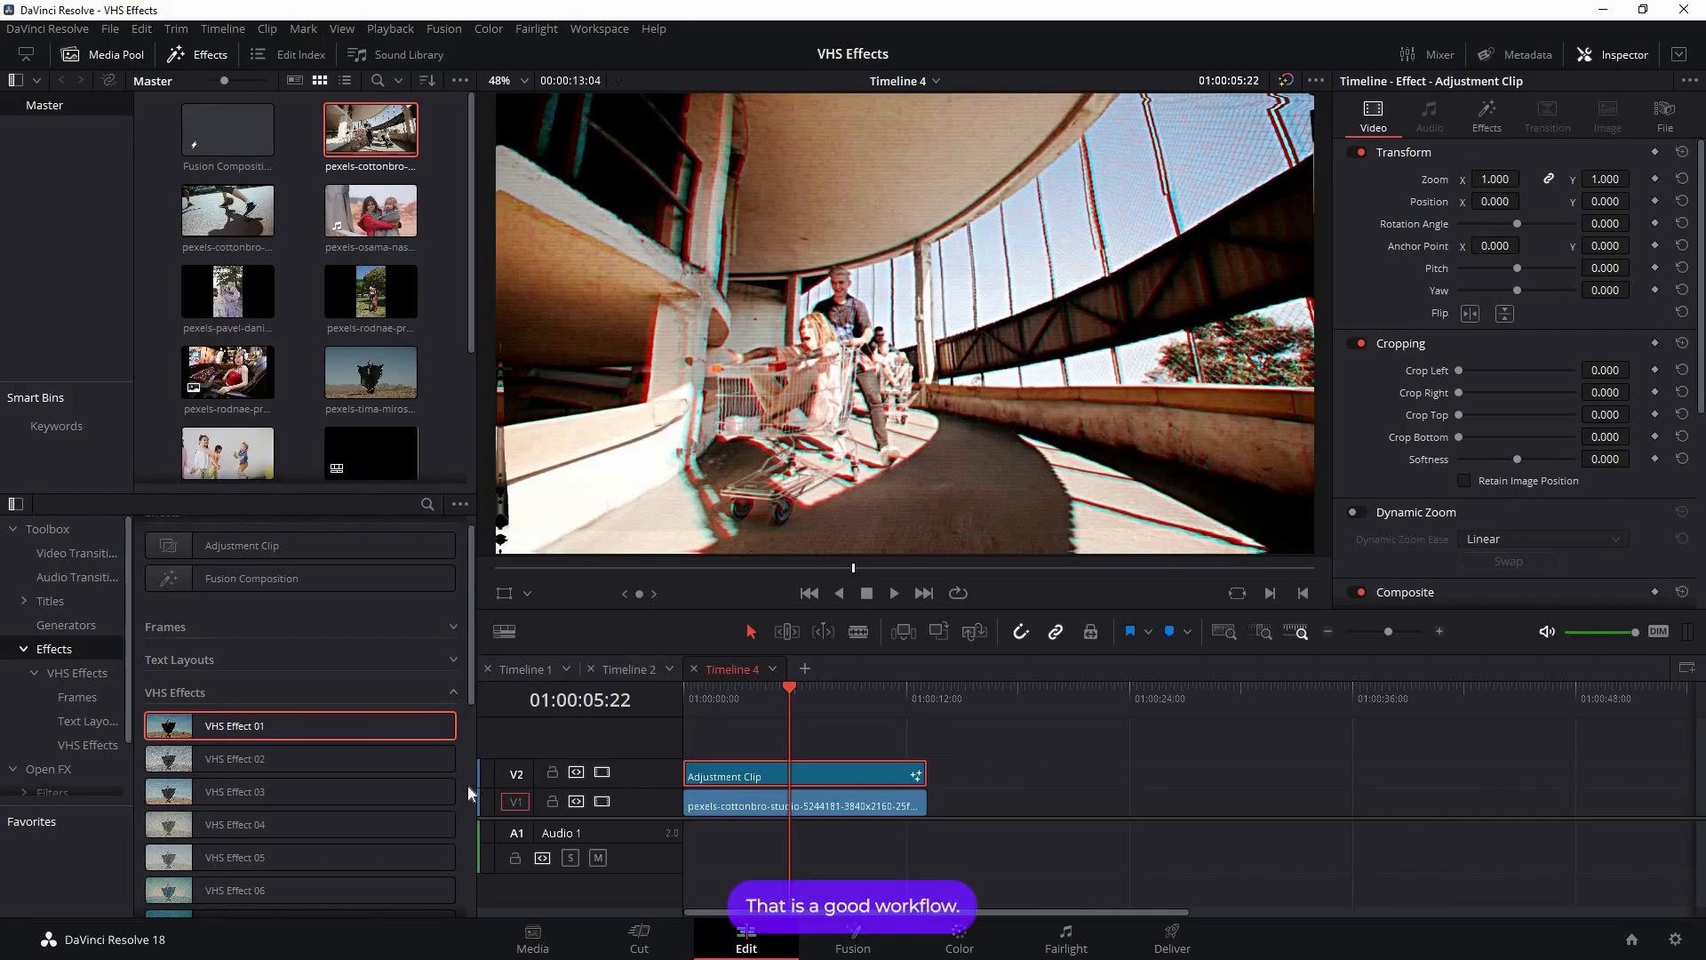
pyautogui.click(768, 692)
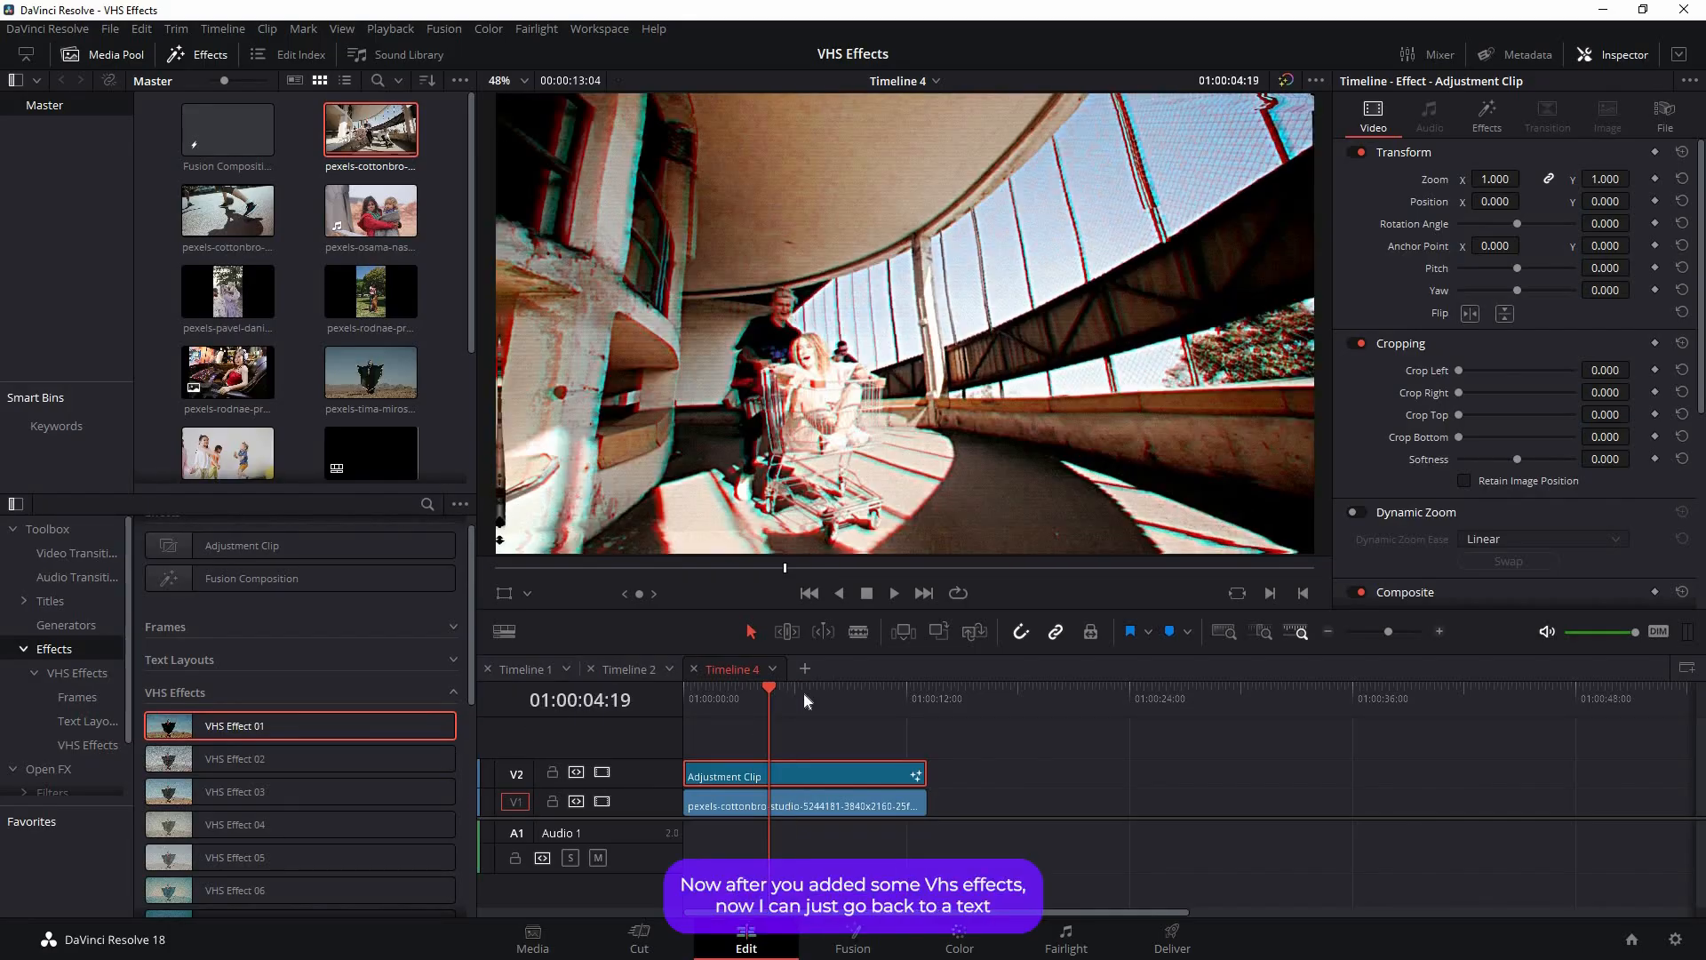
# Step: Apply Text Layout 02 from the Text Layouts effects to the adjustment clip on V2
pyautogui.click(453, 692)
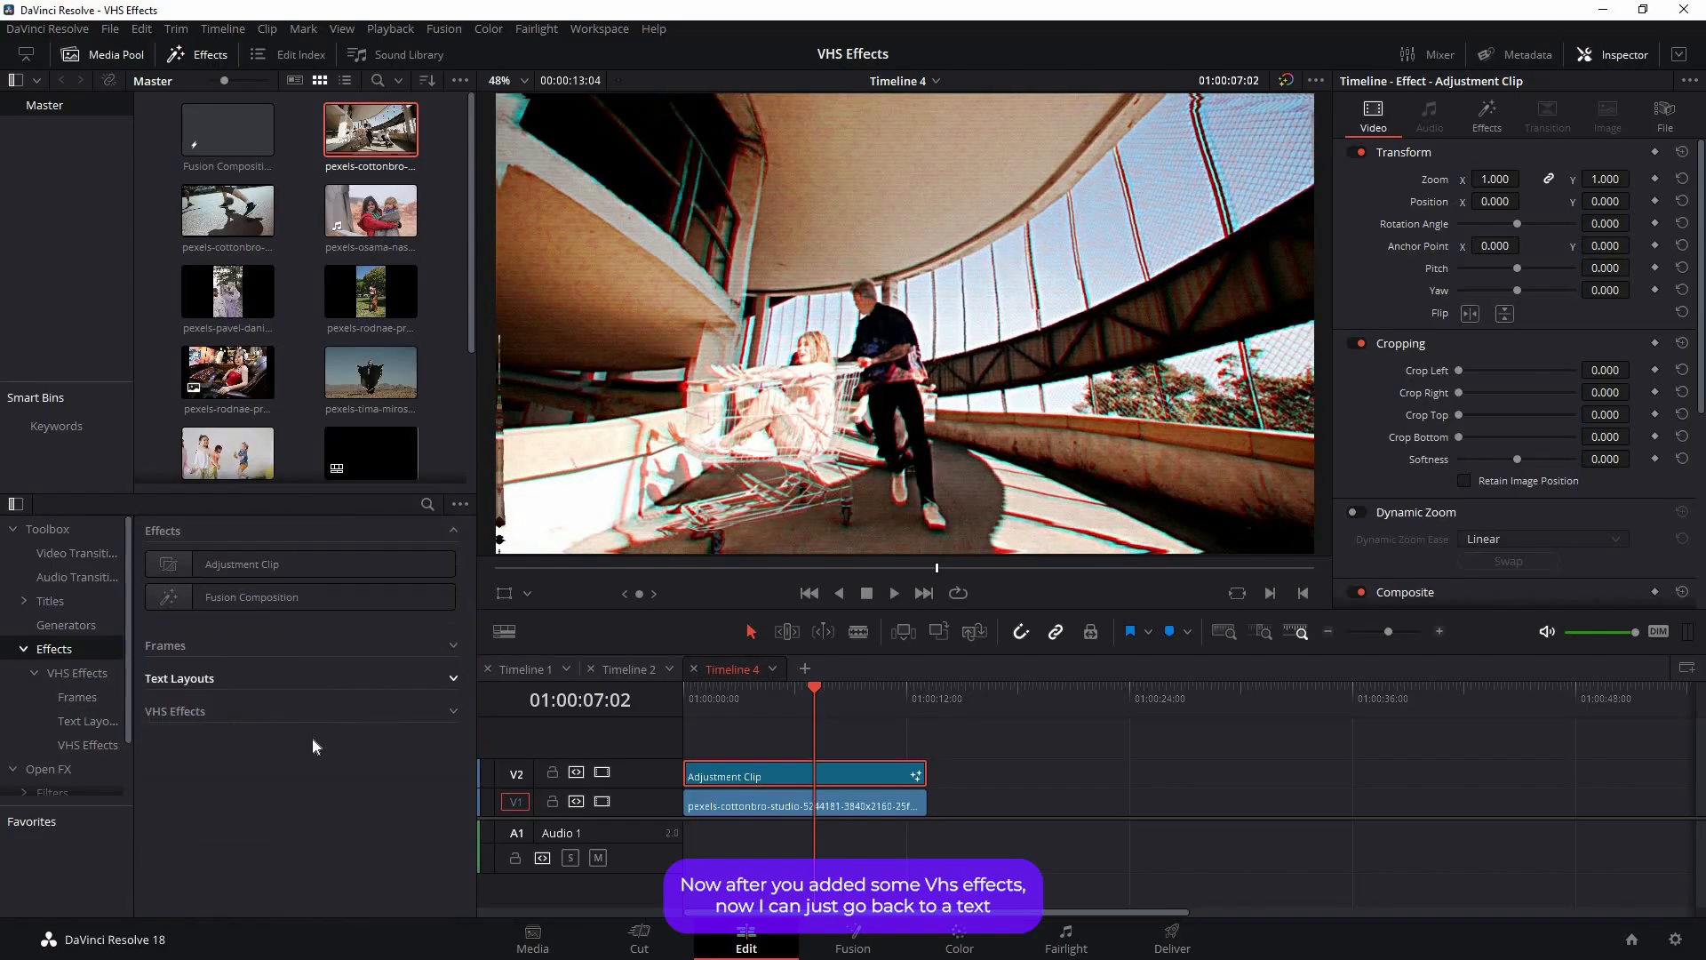
pyautogui.scroll(-2, 178, 728)
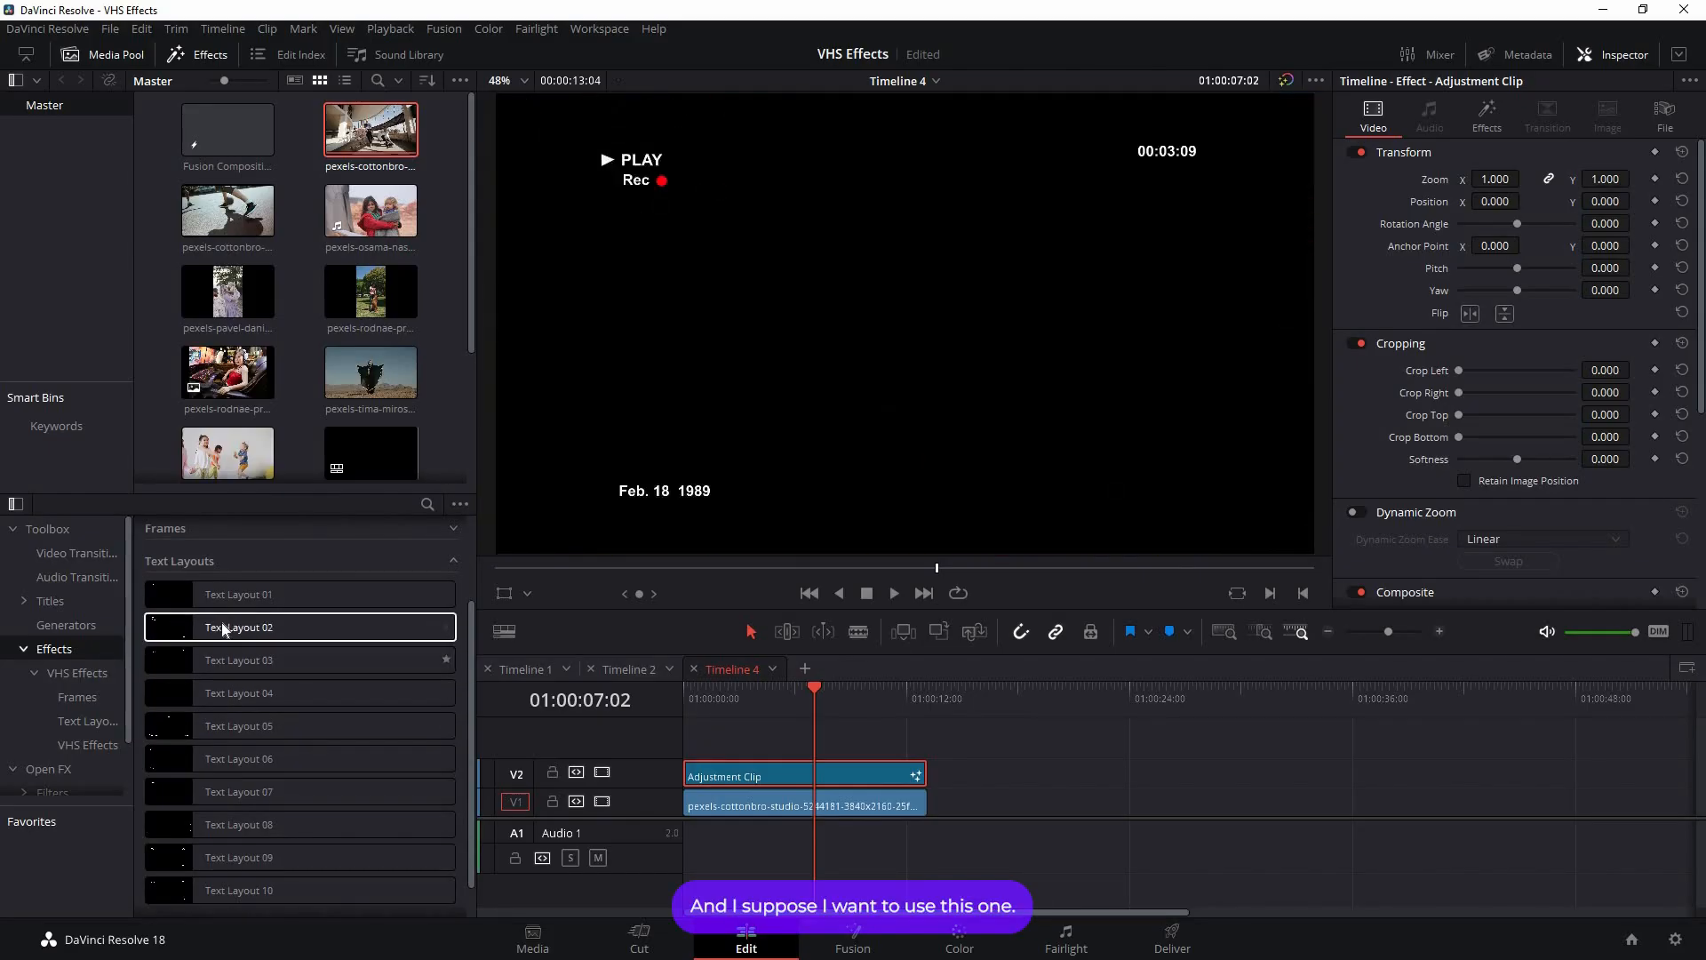
pyautogui.moveTo(243, 626); pyautogui.dragTo(708, 773)
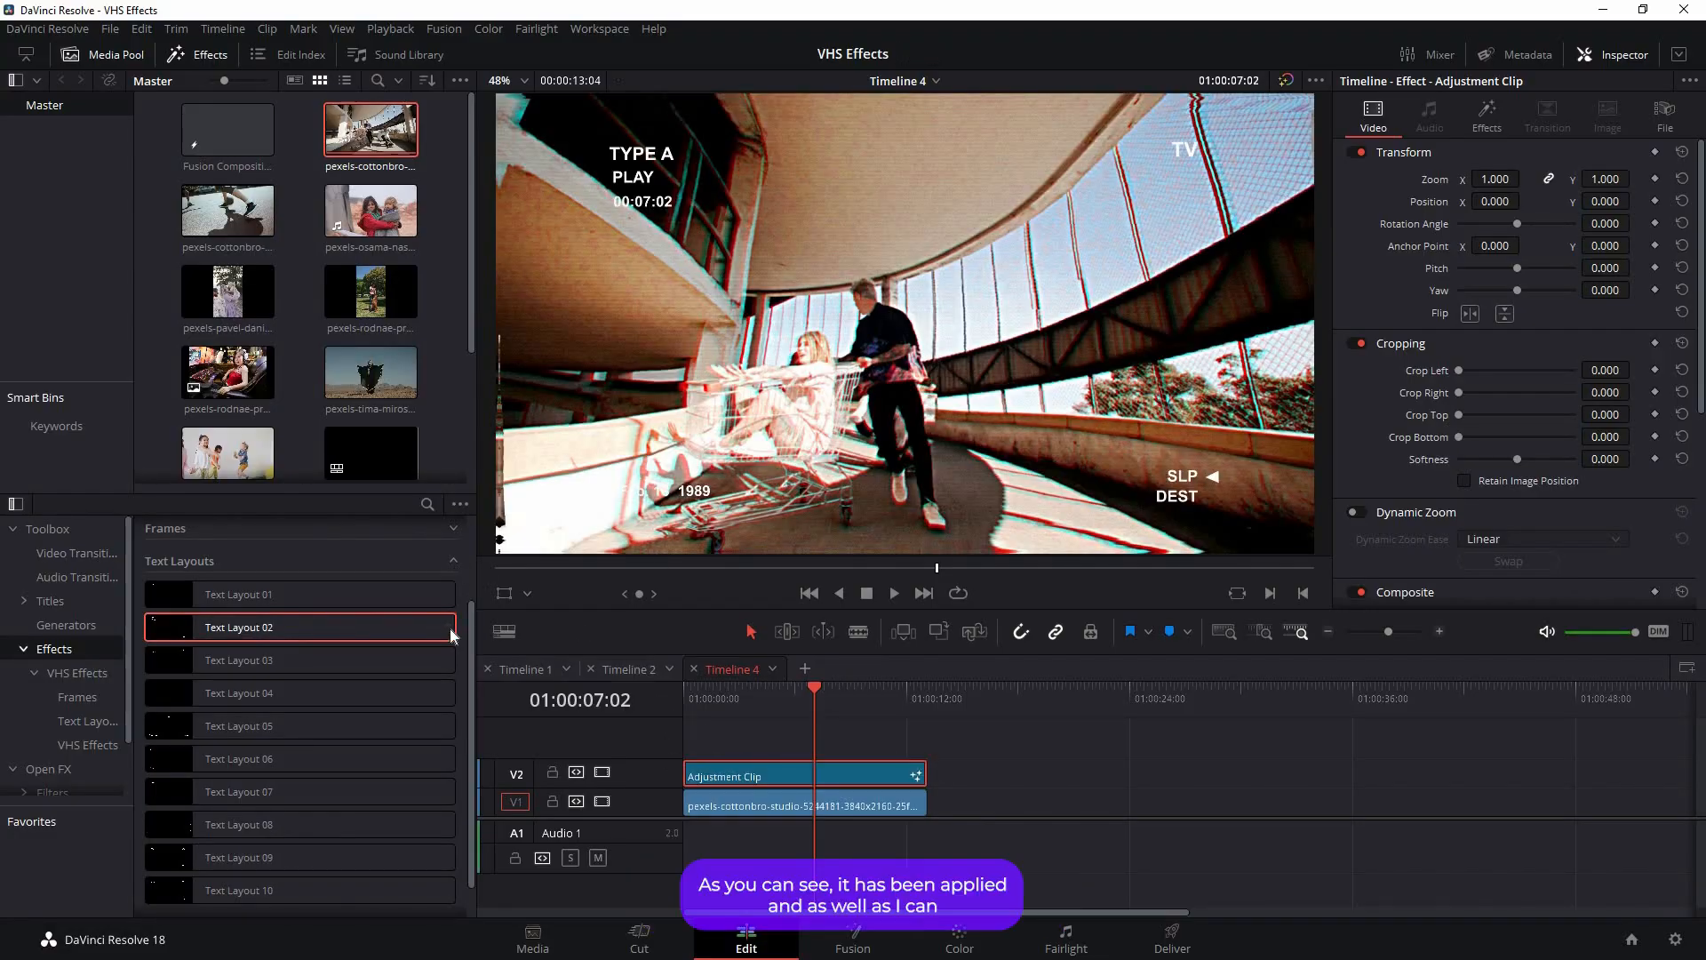
# Step: Apply Frame 06 from the Frames effects to the adjustment clip on V2
pyautogui.scroll(3, 459, 656)
pyautogui.click(455, 666)
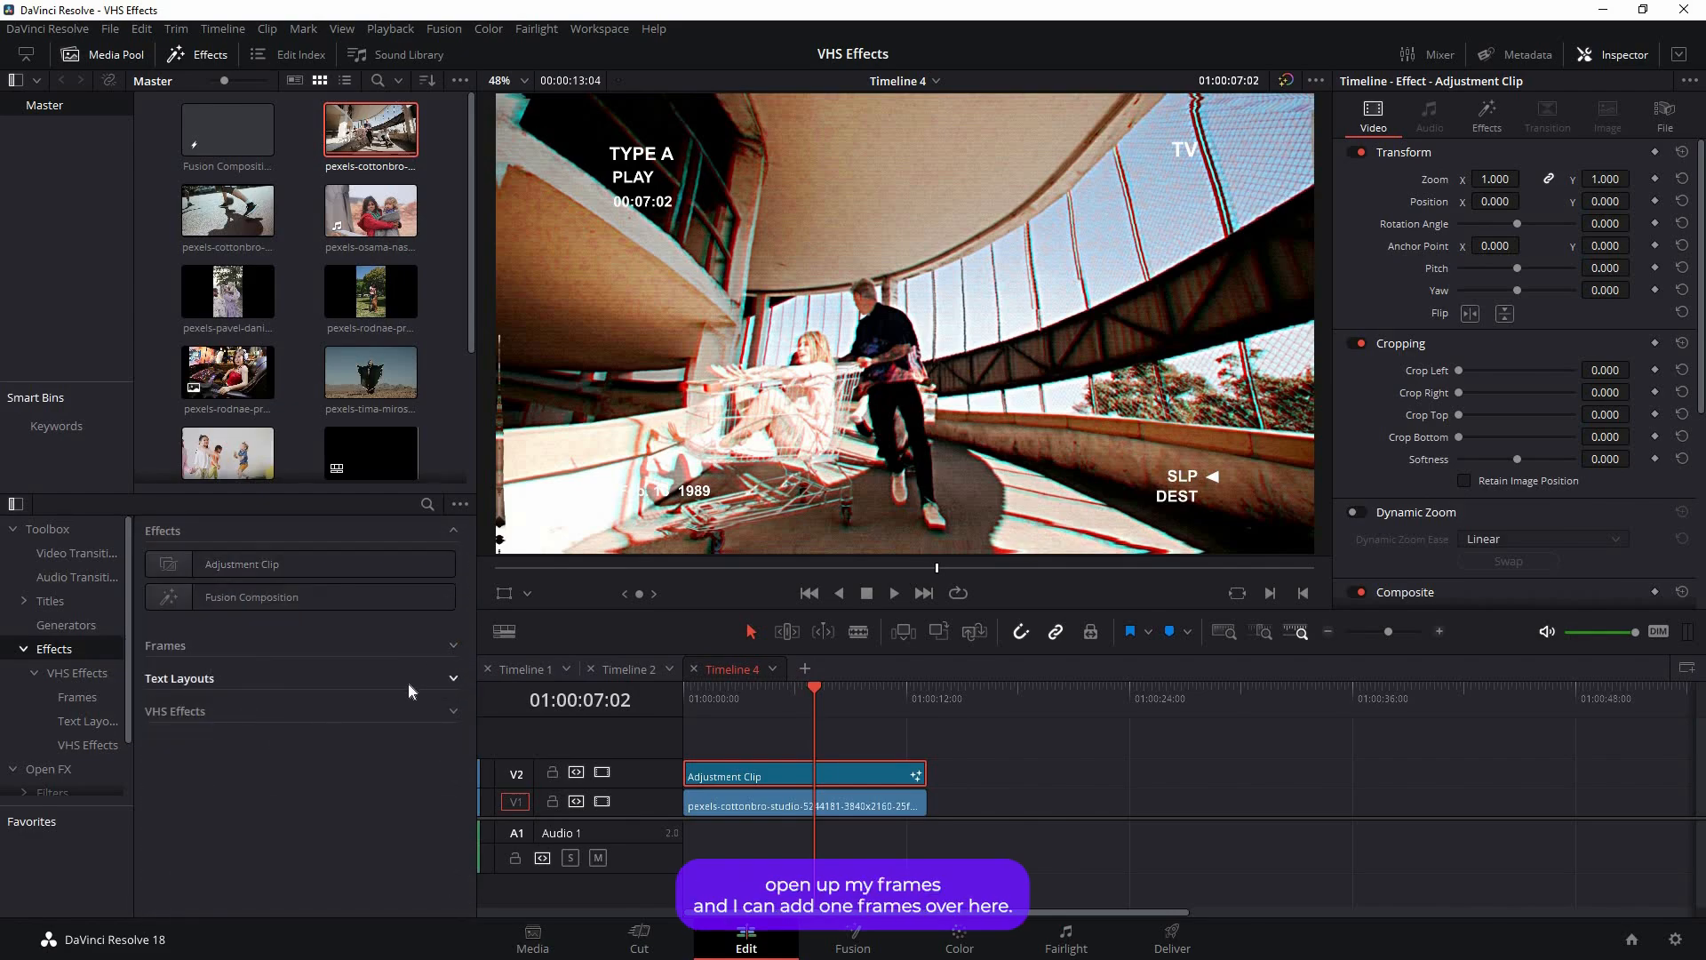
pyautogui.click(408, 649)
pyautogui.scroll(-1, 356, 786)
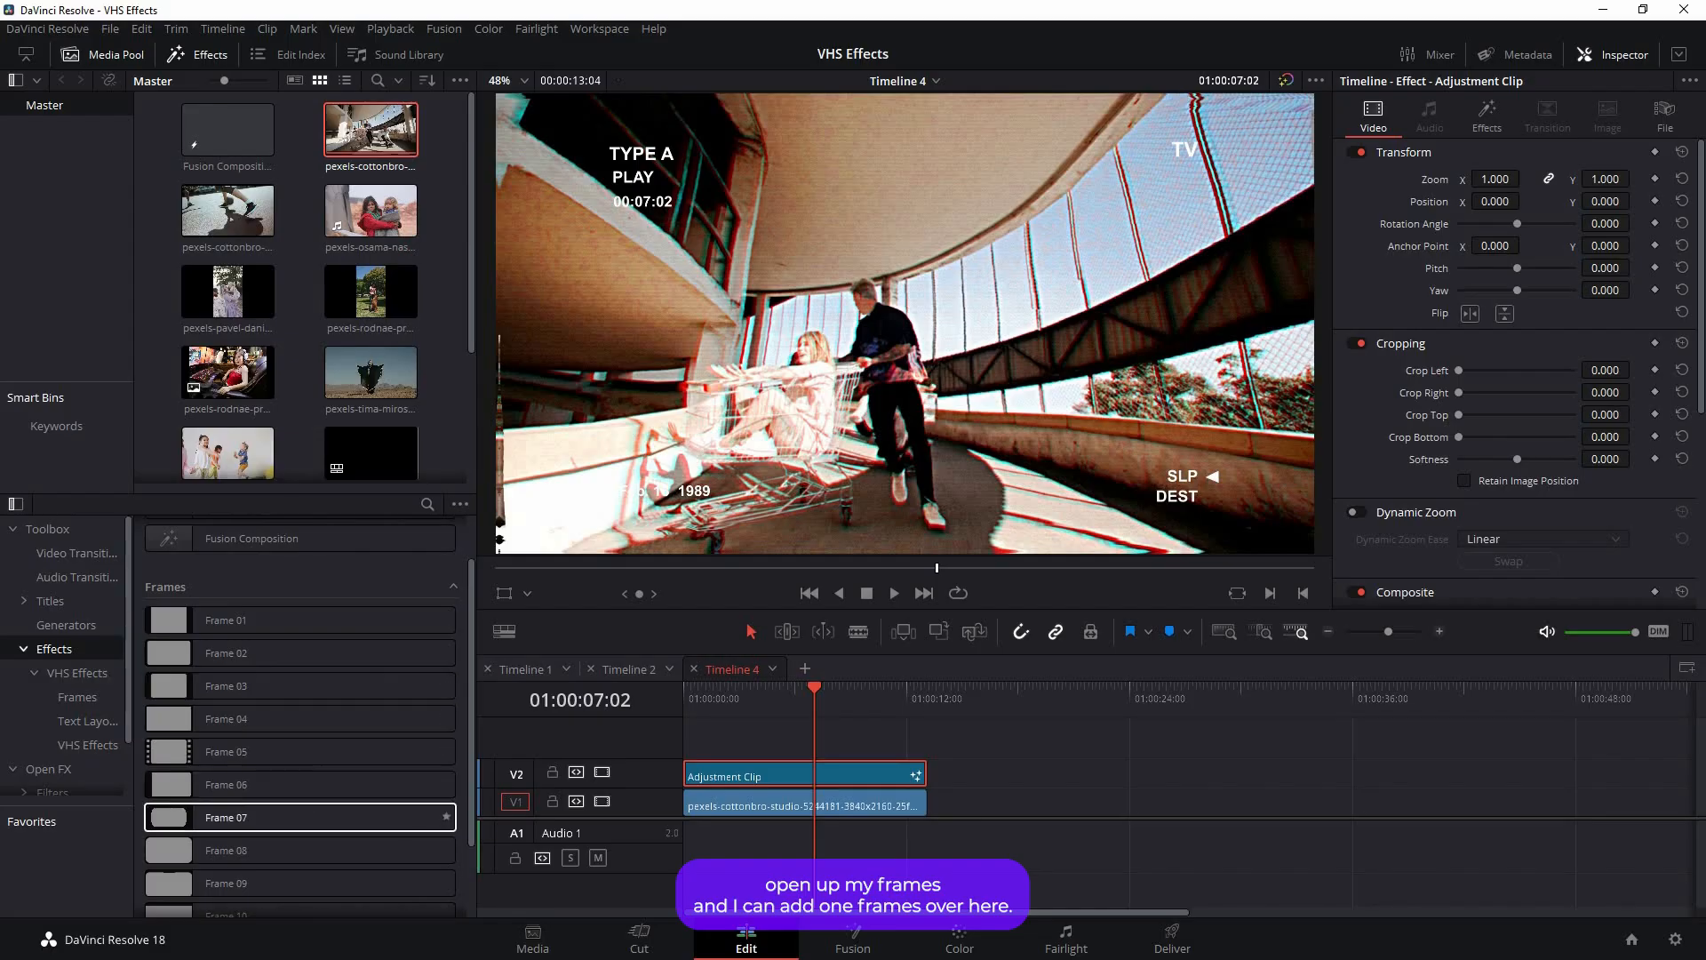
pyautogui.moveTo(315, 785); pyautogui.dragTo(713, 775)
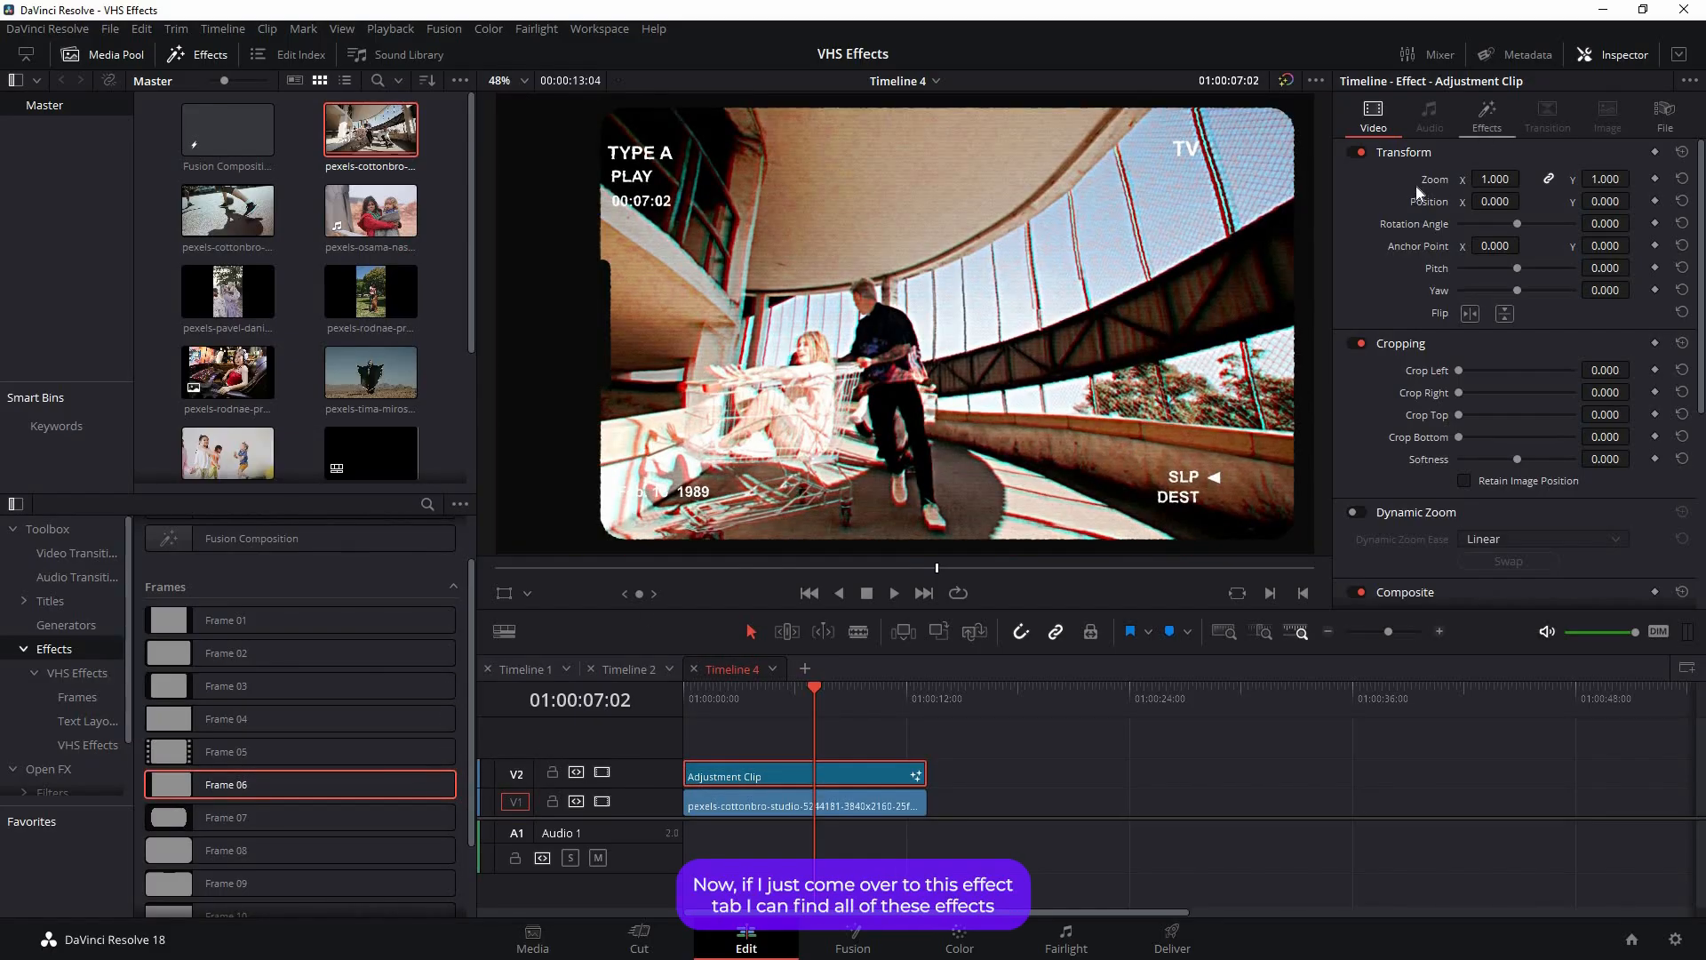
# Step: Move Text Layout 02 above VHS Effect 01 in the adjustment clip's effect order
pyautogui.click(1487, 116)
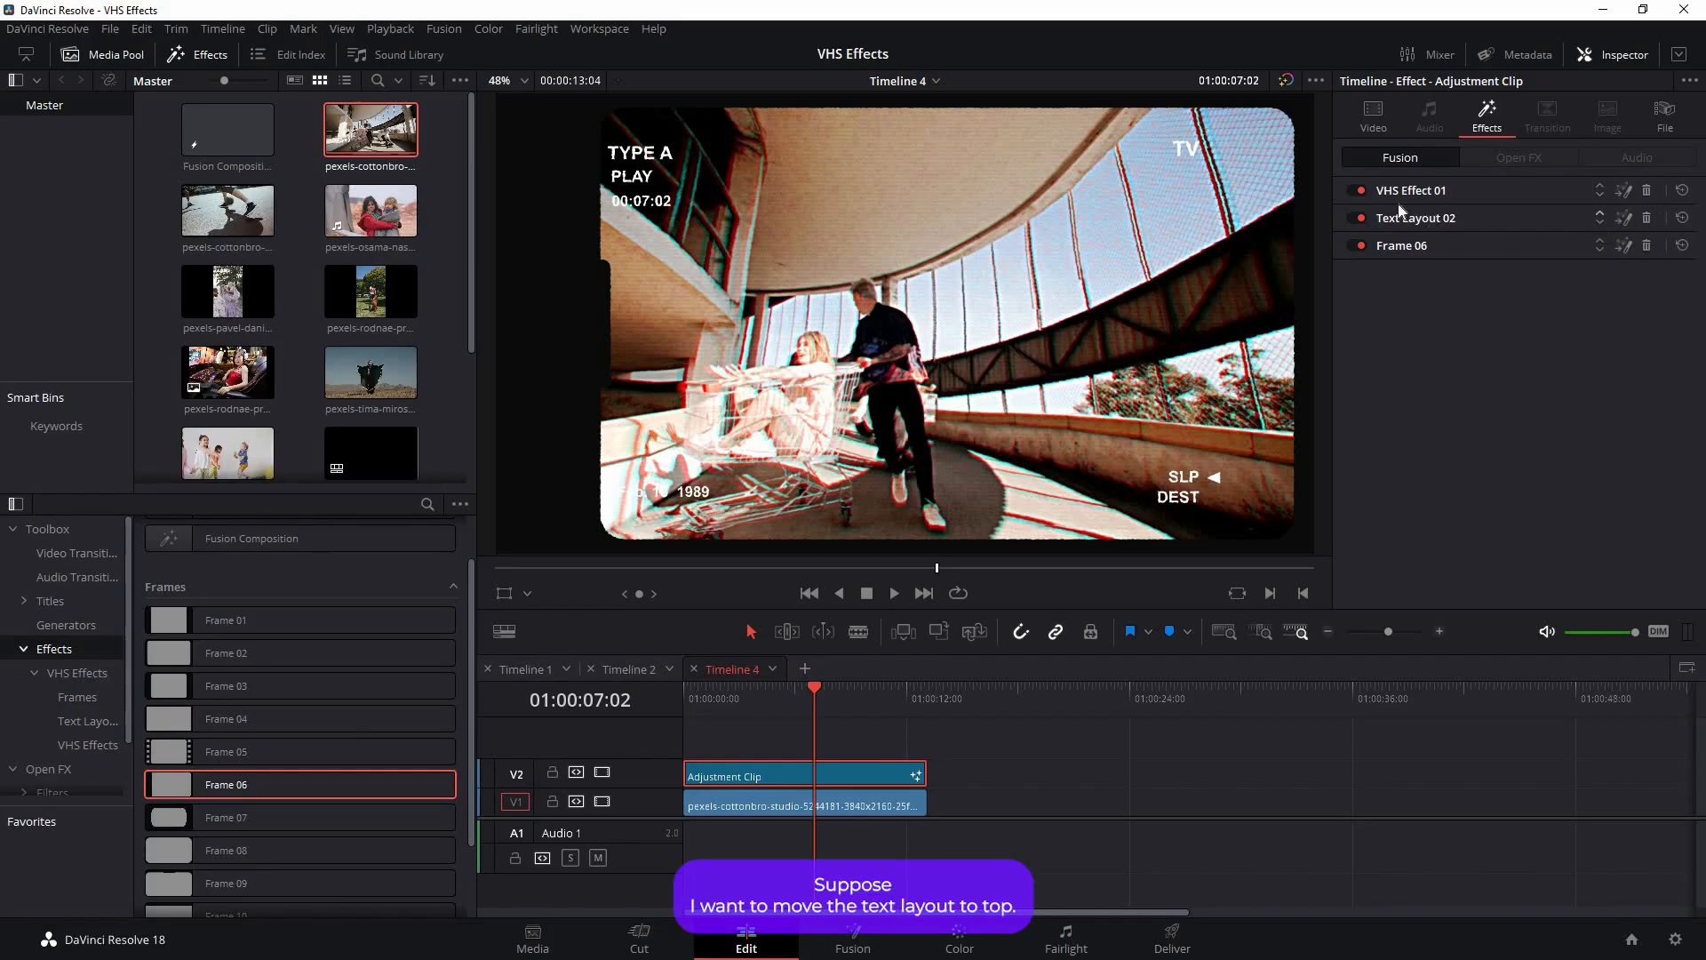
pyautogui.click(1601, 216)
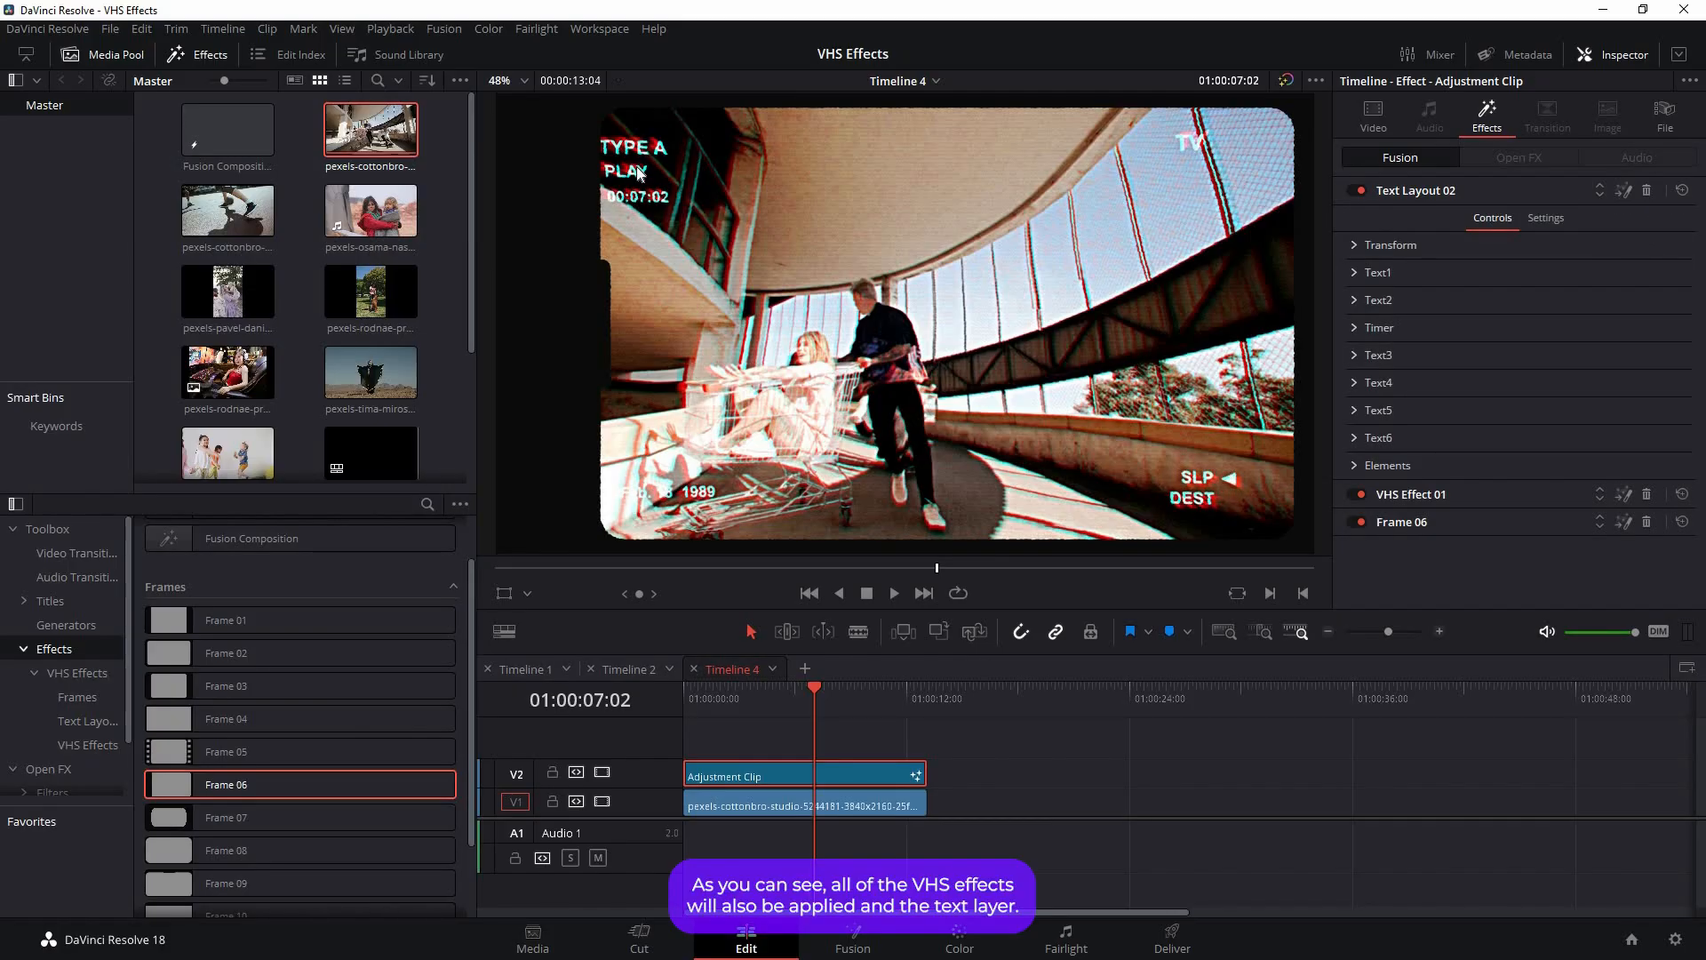
pyautogui.click(1425, 194)
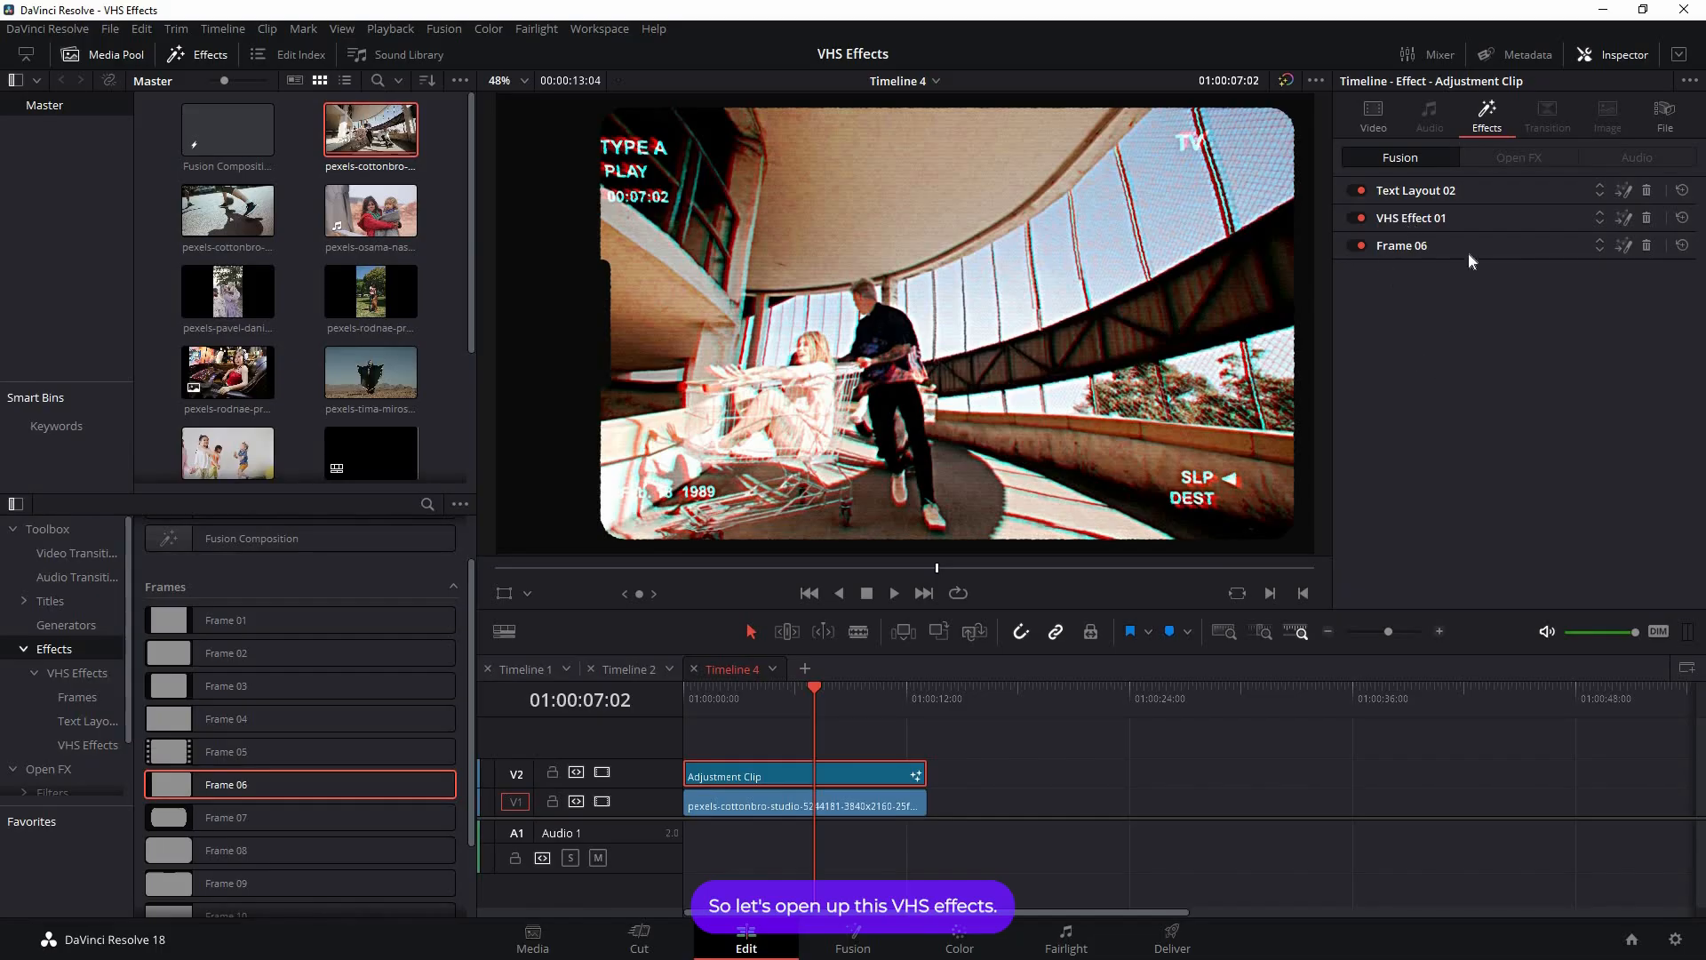
# Step: Limit VHS Effect 01's blur to the red channel and set its Blur Size to about 18.15
pyautogui.click(1413, 218)
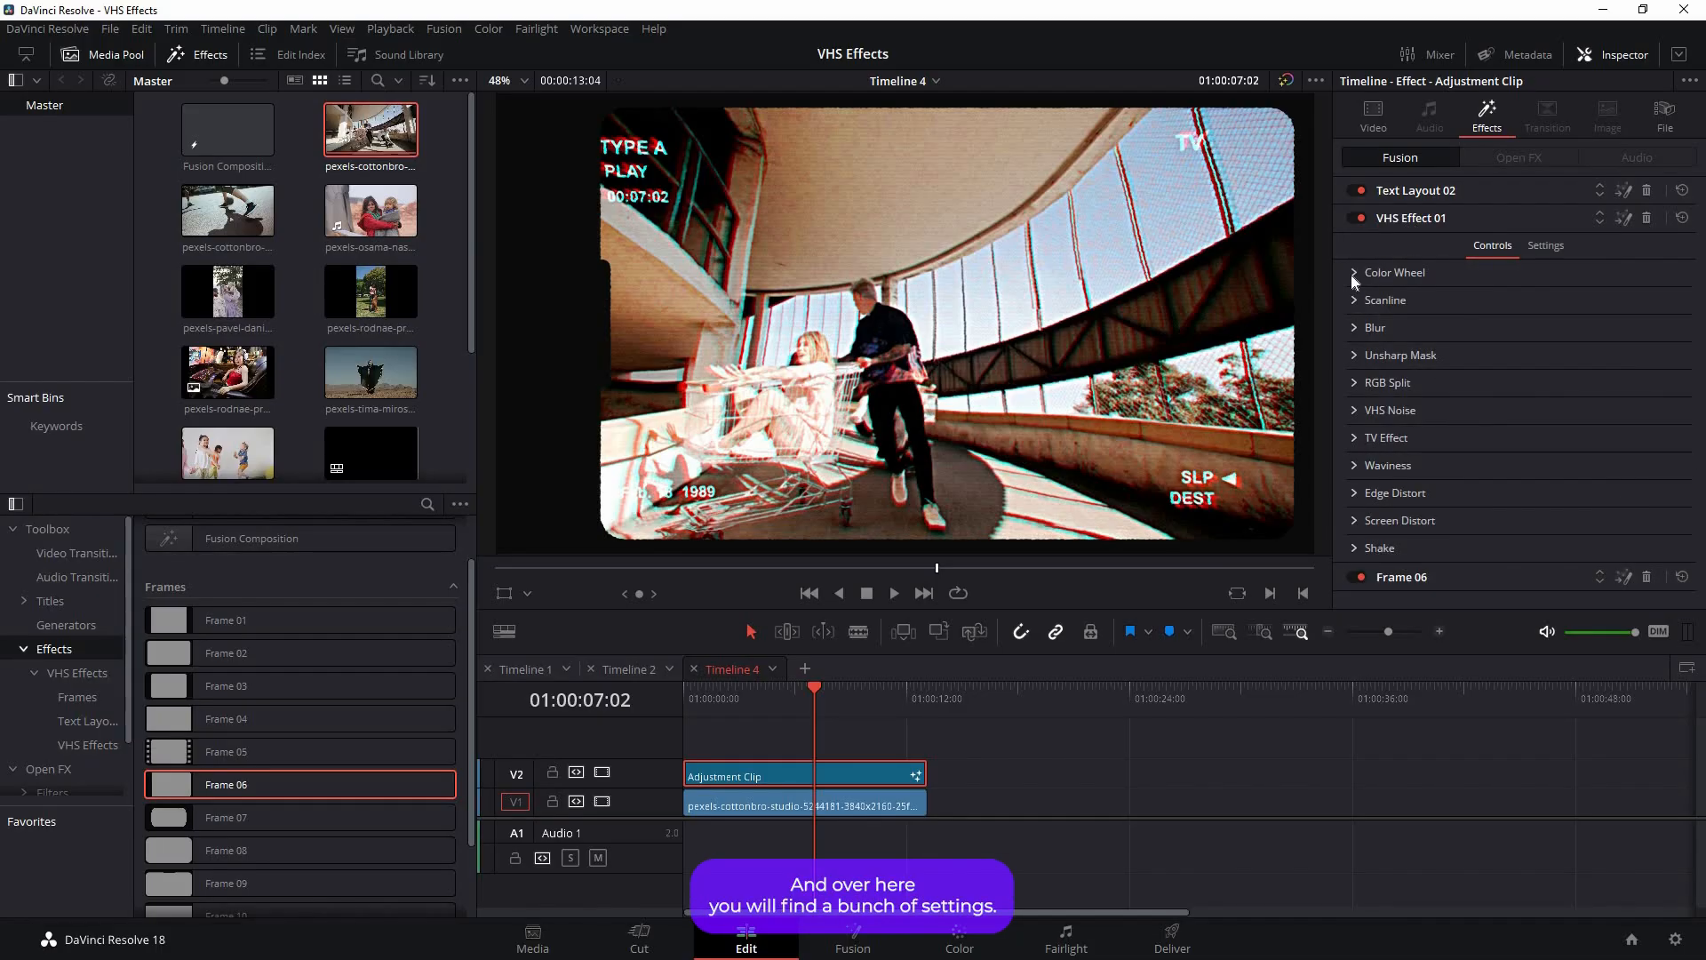
pyautogui.click(1354, 274)
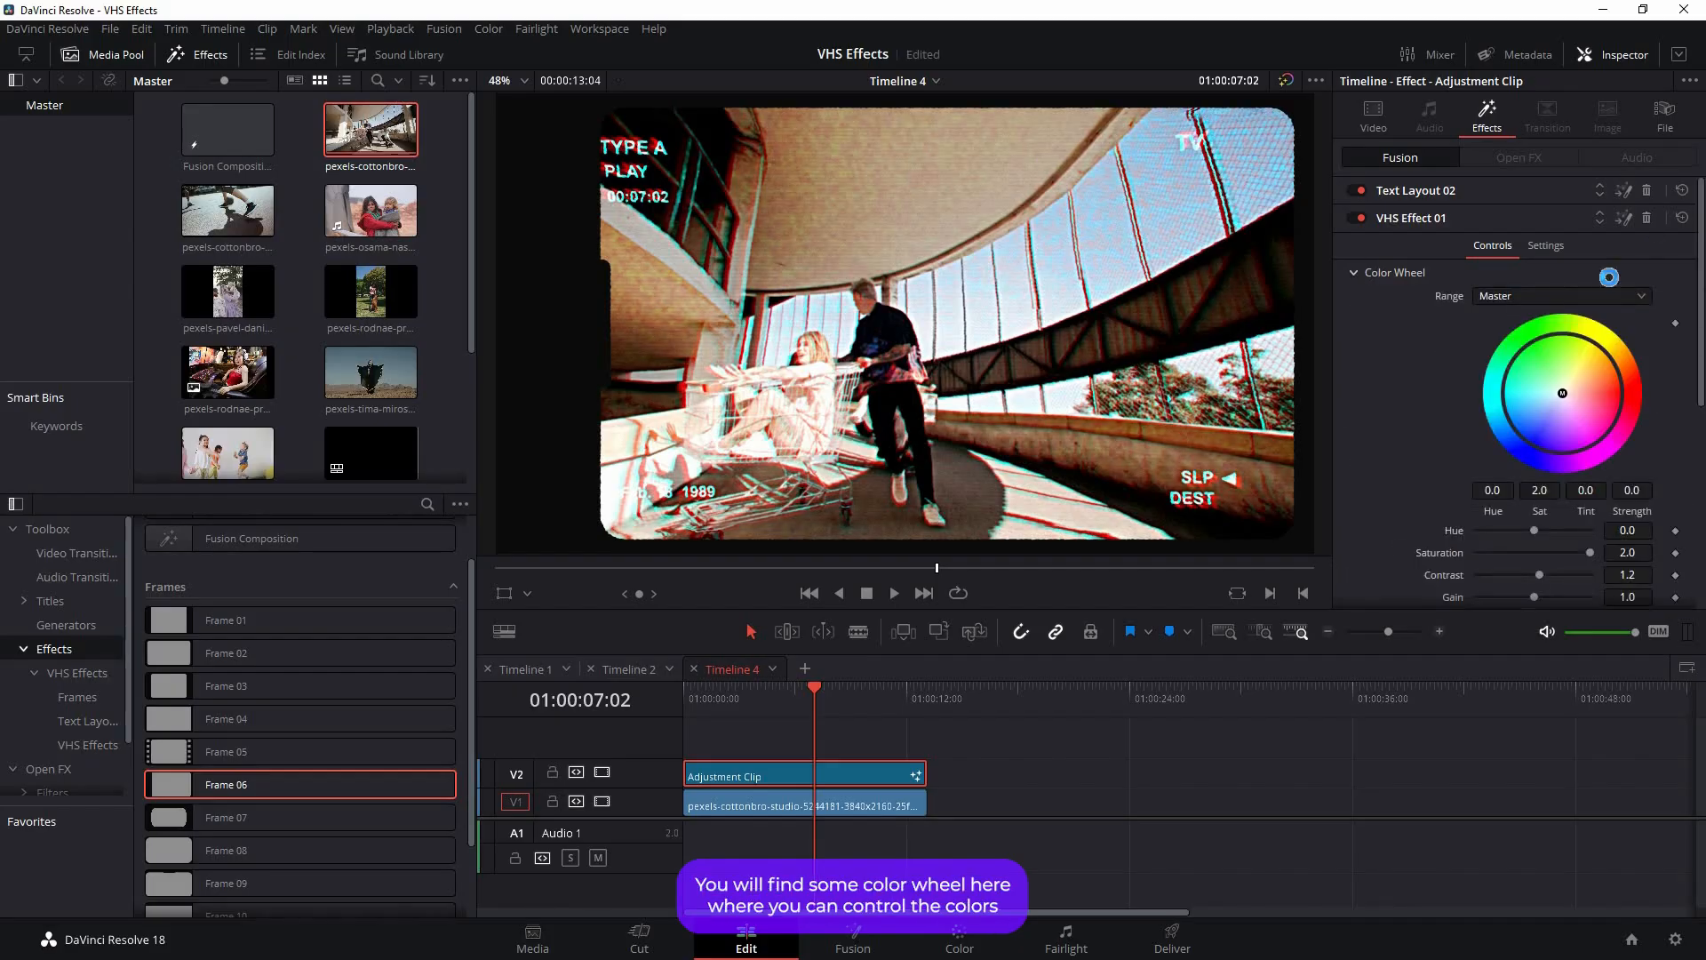
pyautogui.scroll(-1, 1609, 277)
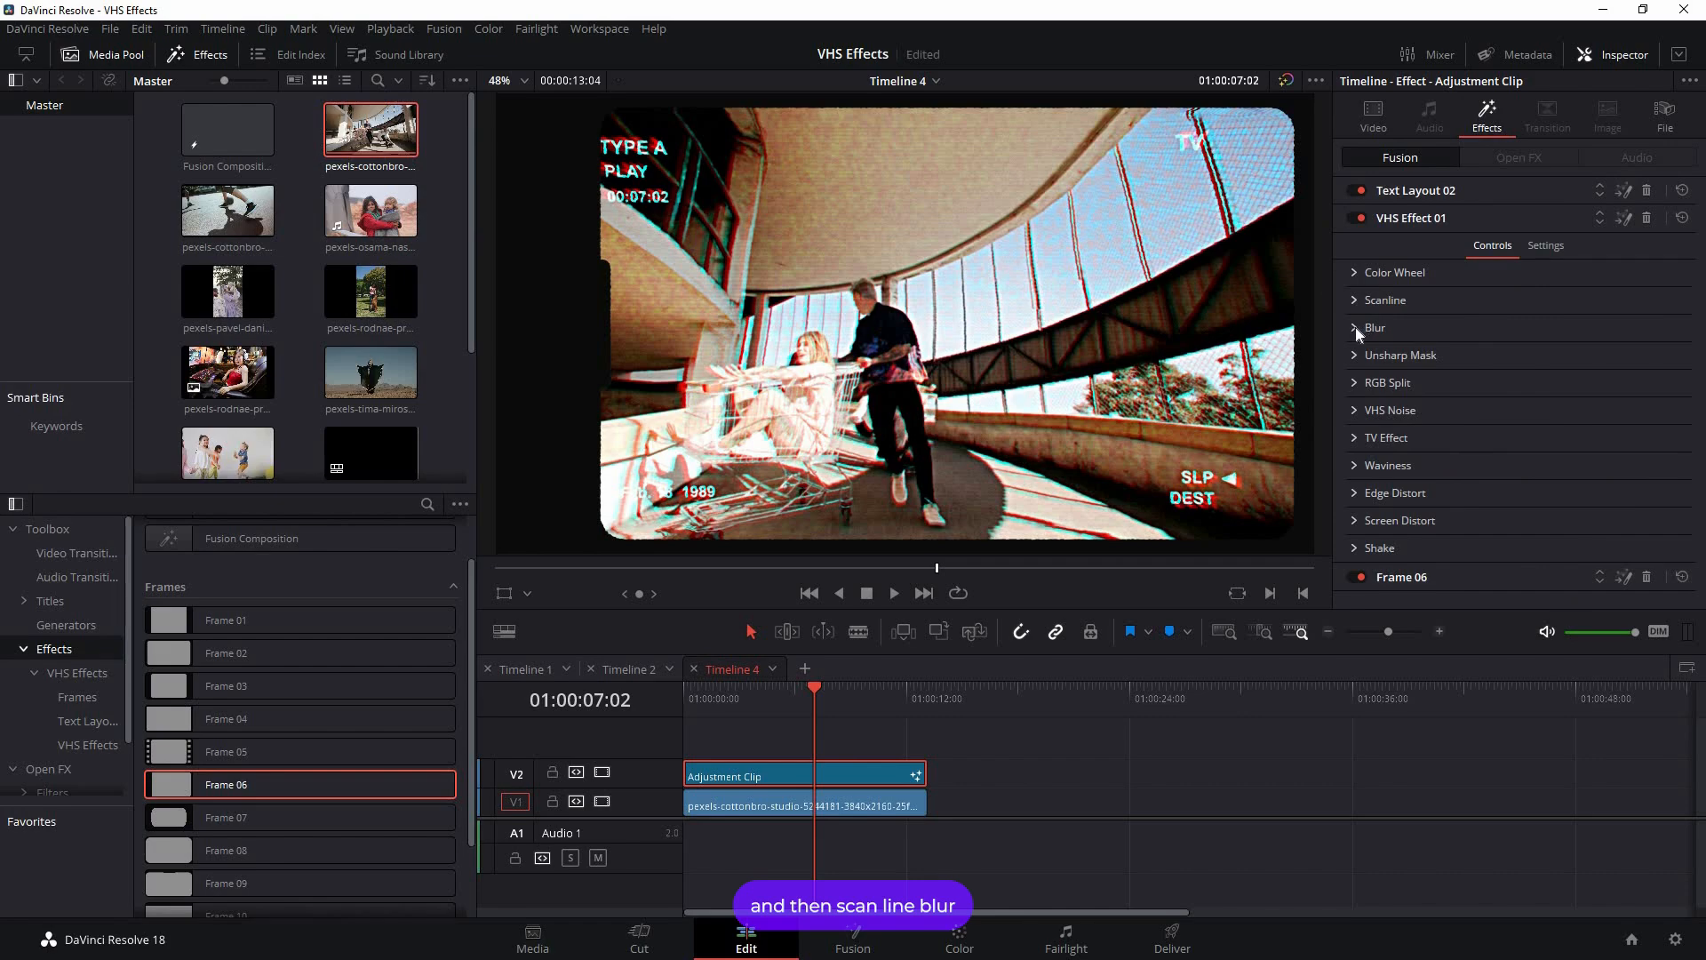
pyautogui.click(1502, 328)
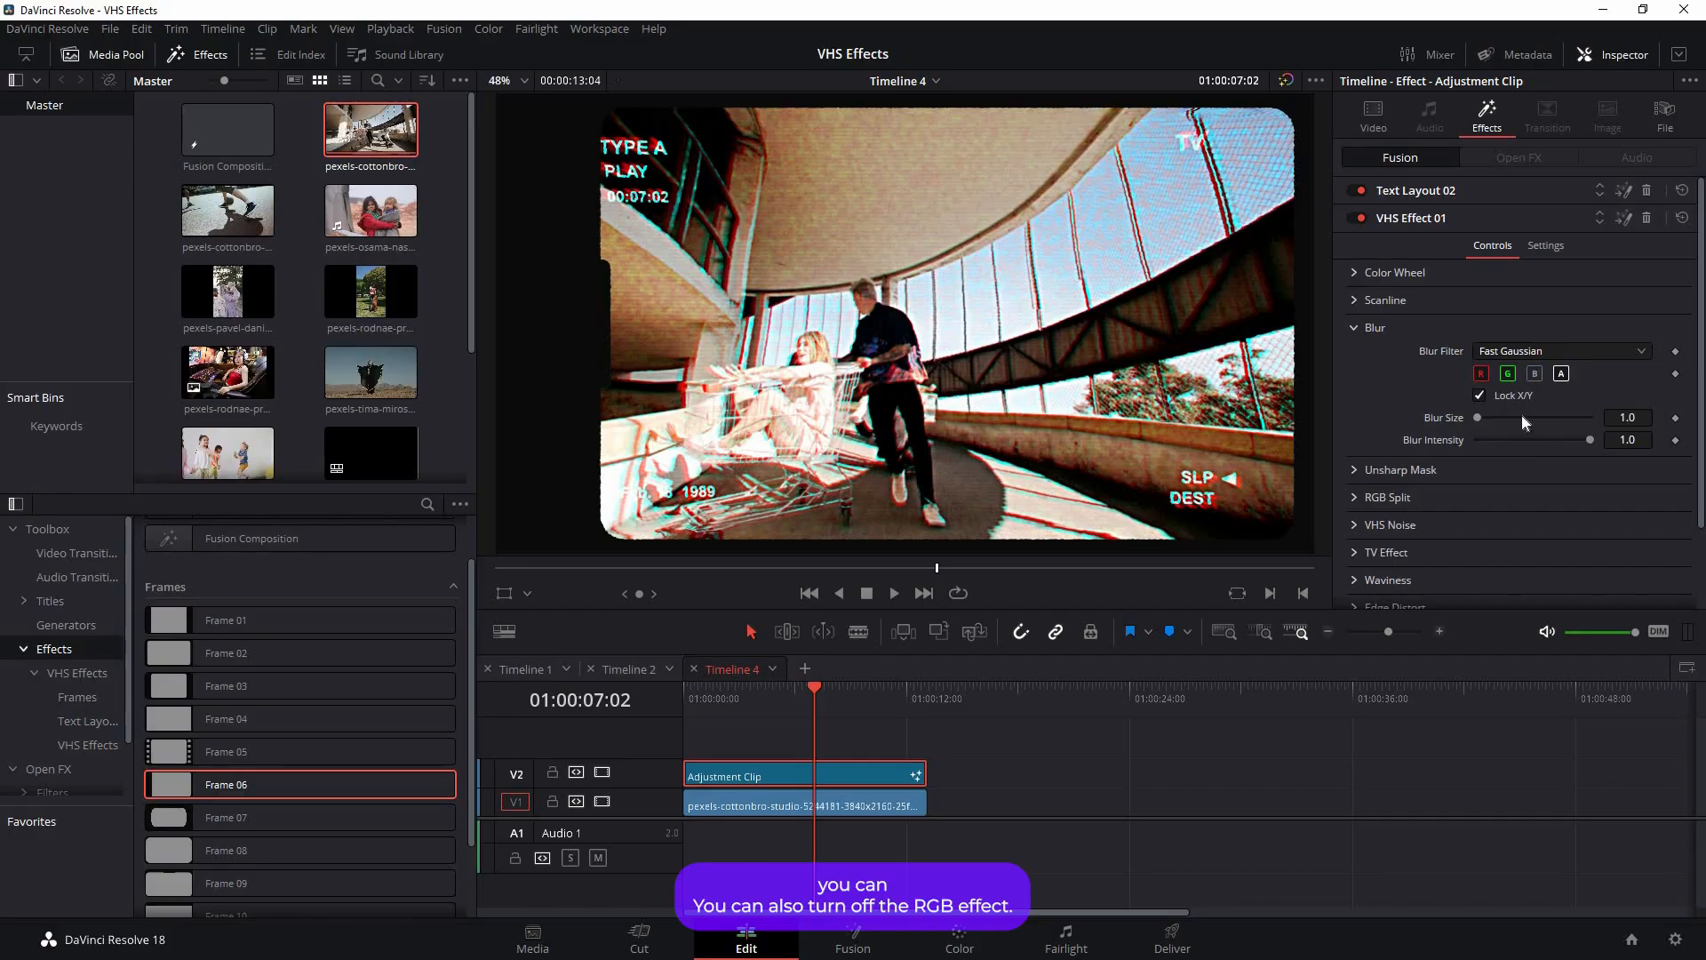
pyautogui.click(1508, 374)
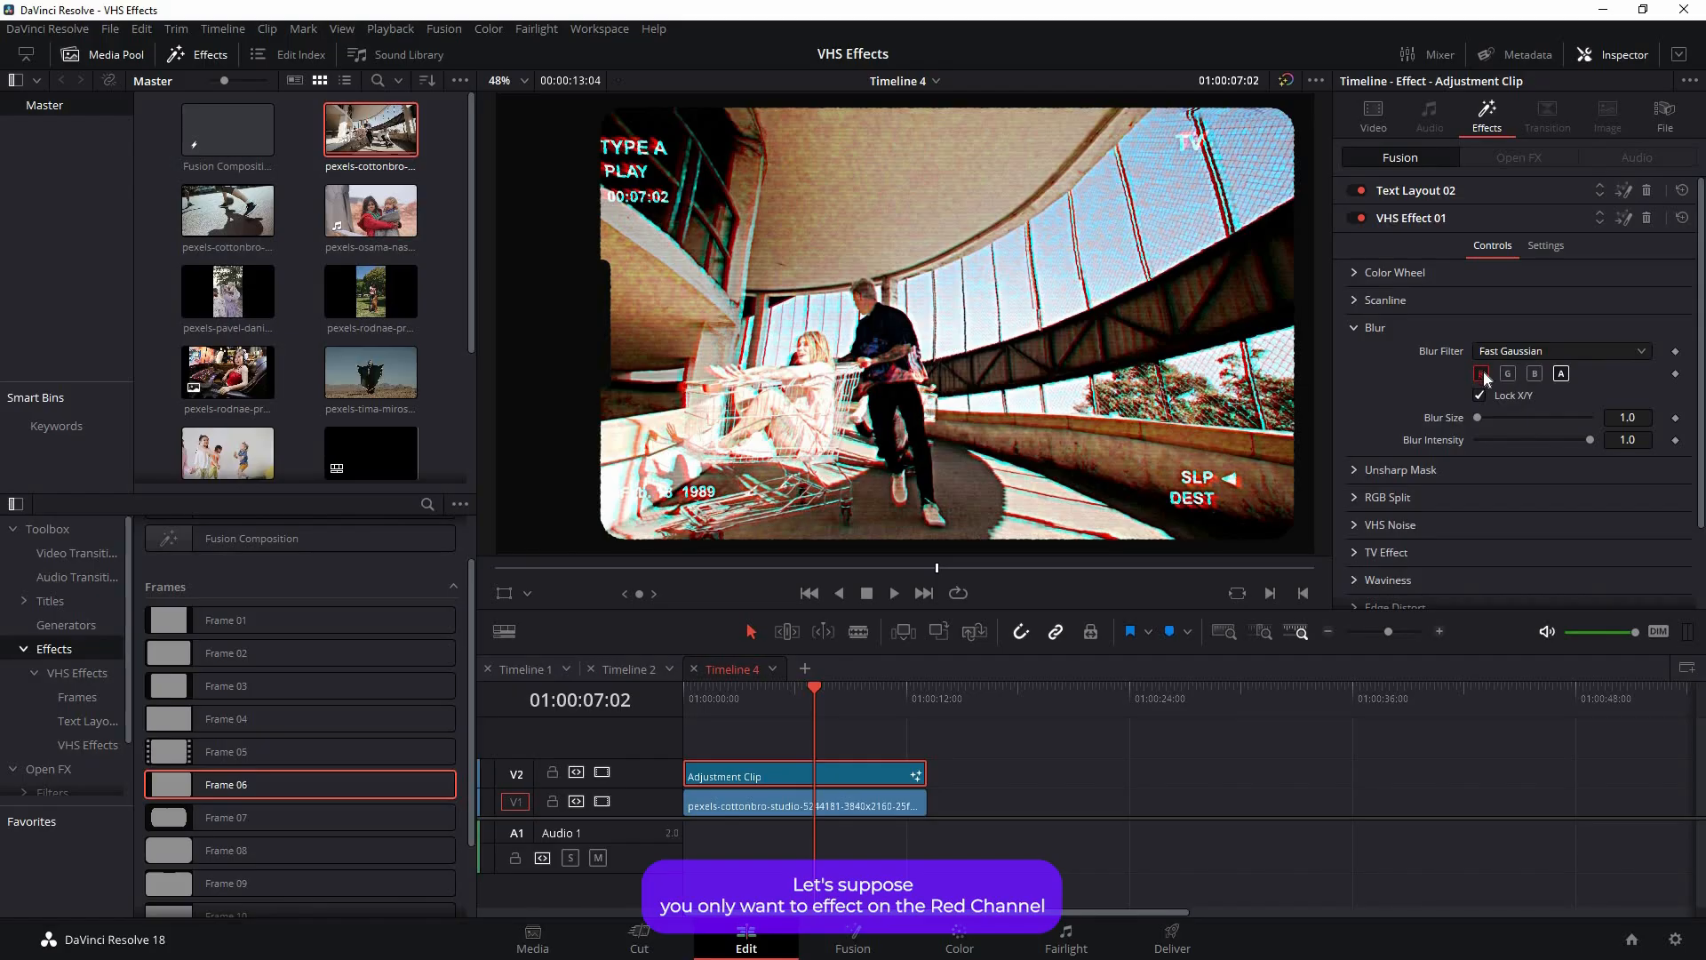
pyautogui.moveTo(1478, 417); pyautogui.dragTo(1503, 417)
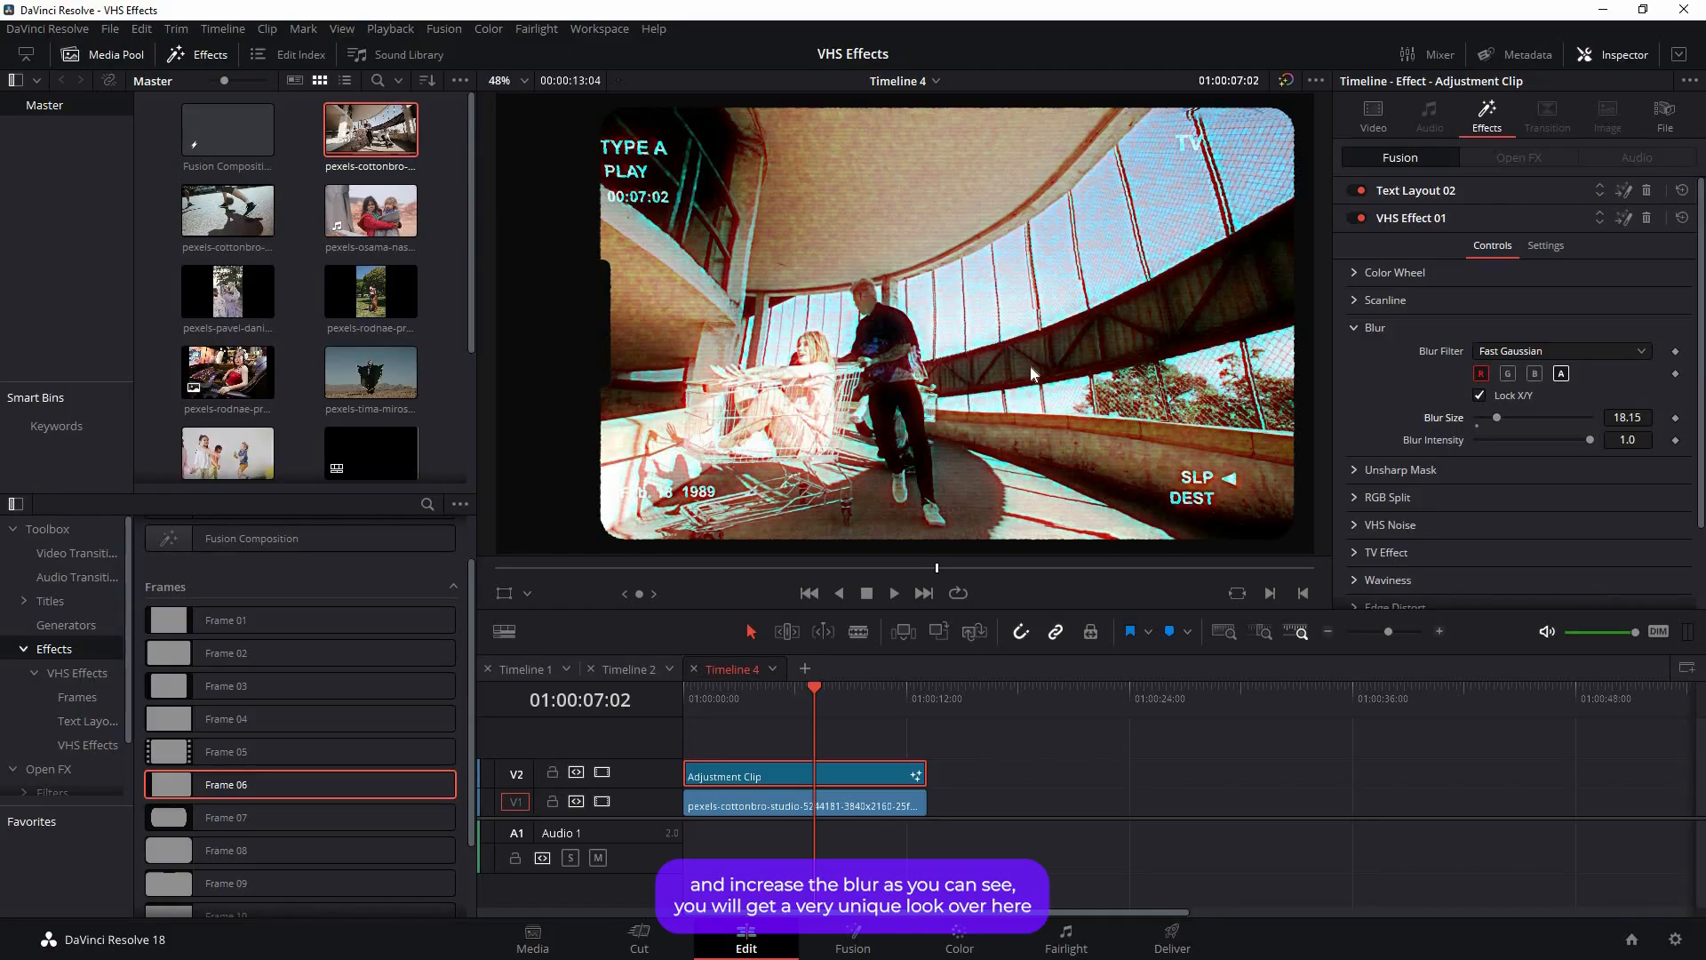
pyautogui.click(1353, 328)
# Step: Increase the Noise 1 Intensity in VHS Effect 01's VHS Noise settings
pyautogui.click(1354, 355)
pyautogui.click(1354, 357)
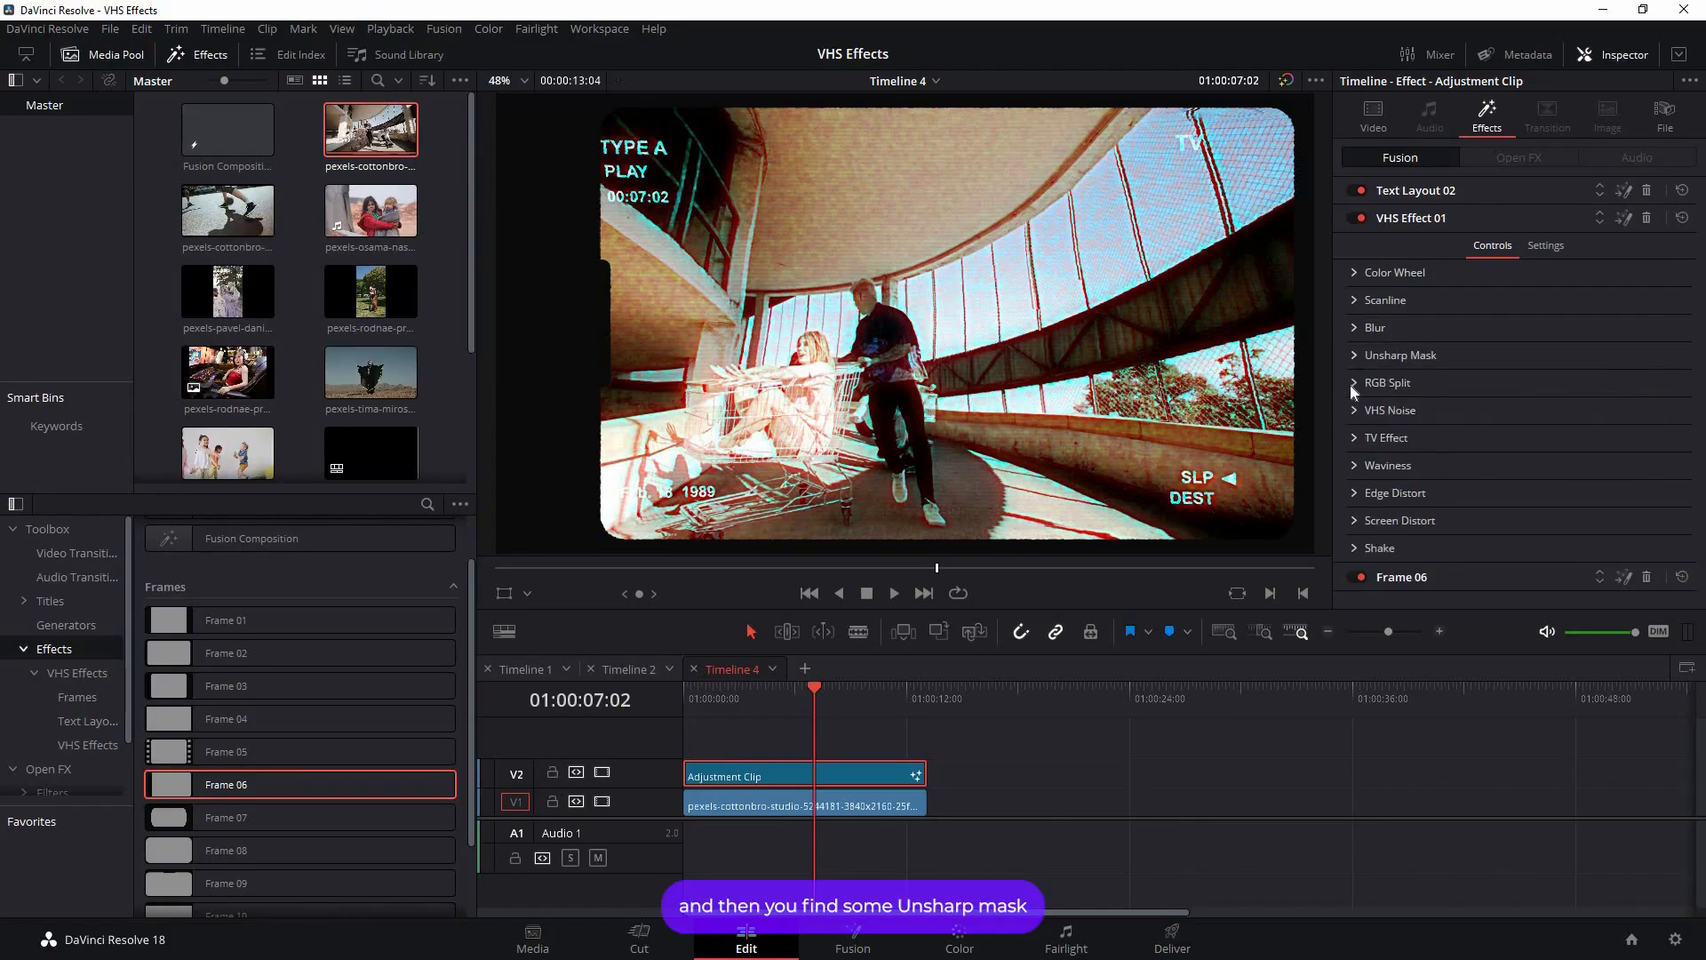
pyautogui.click(1351, 416)
pyautogui.click(1357, 409)
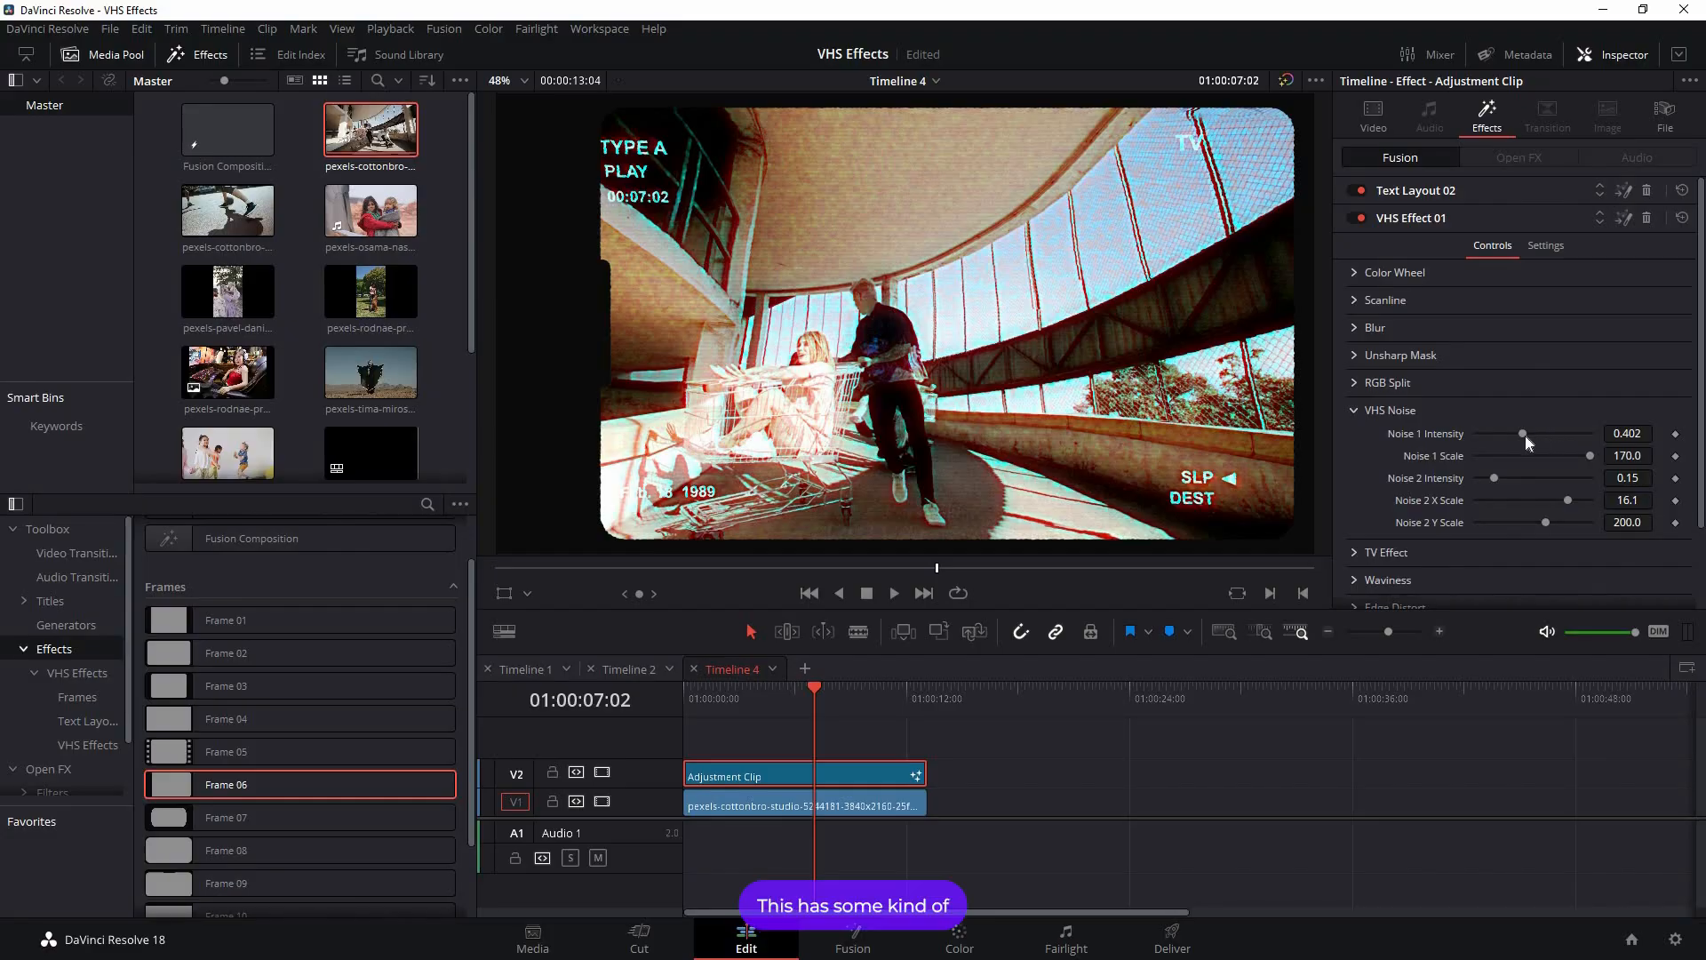
pyautogui.moveTo(1526, 435); pyautogui.dragTo(1561, 457)
pyautogui.click(1356, 409)
# Step: Try a TV Vertical Displace of about 0.165 and a Waviness Scale of about 48.8 in VHS Effect 01
pyautogui.click(1373, 438)
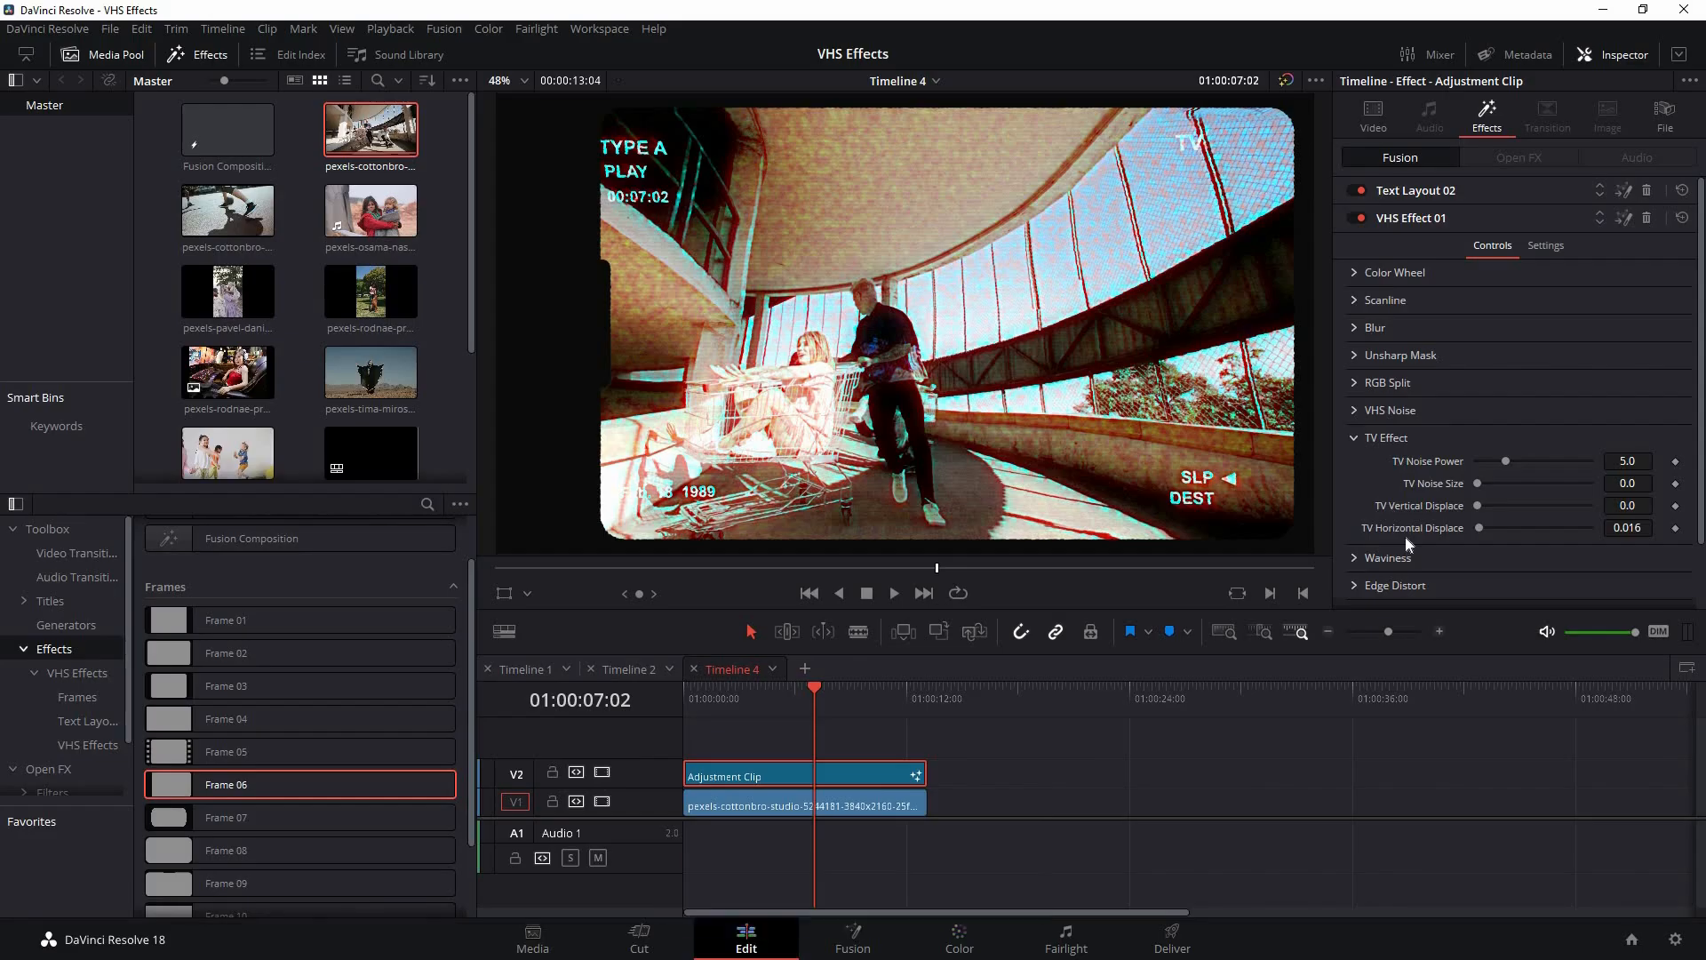
pyautogui.click(1495, 510)
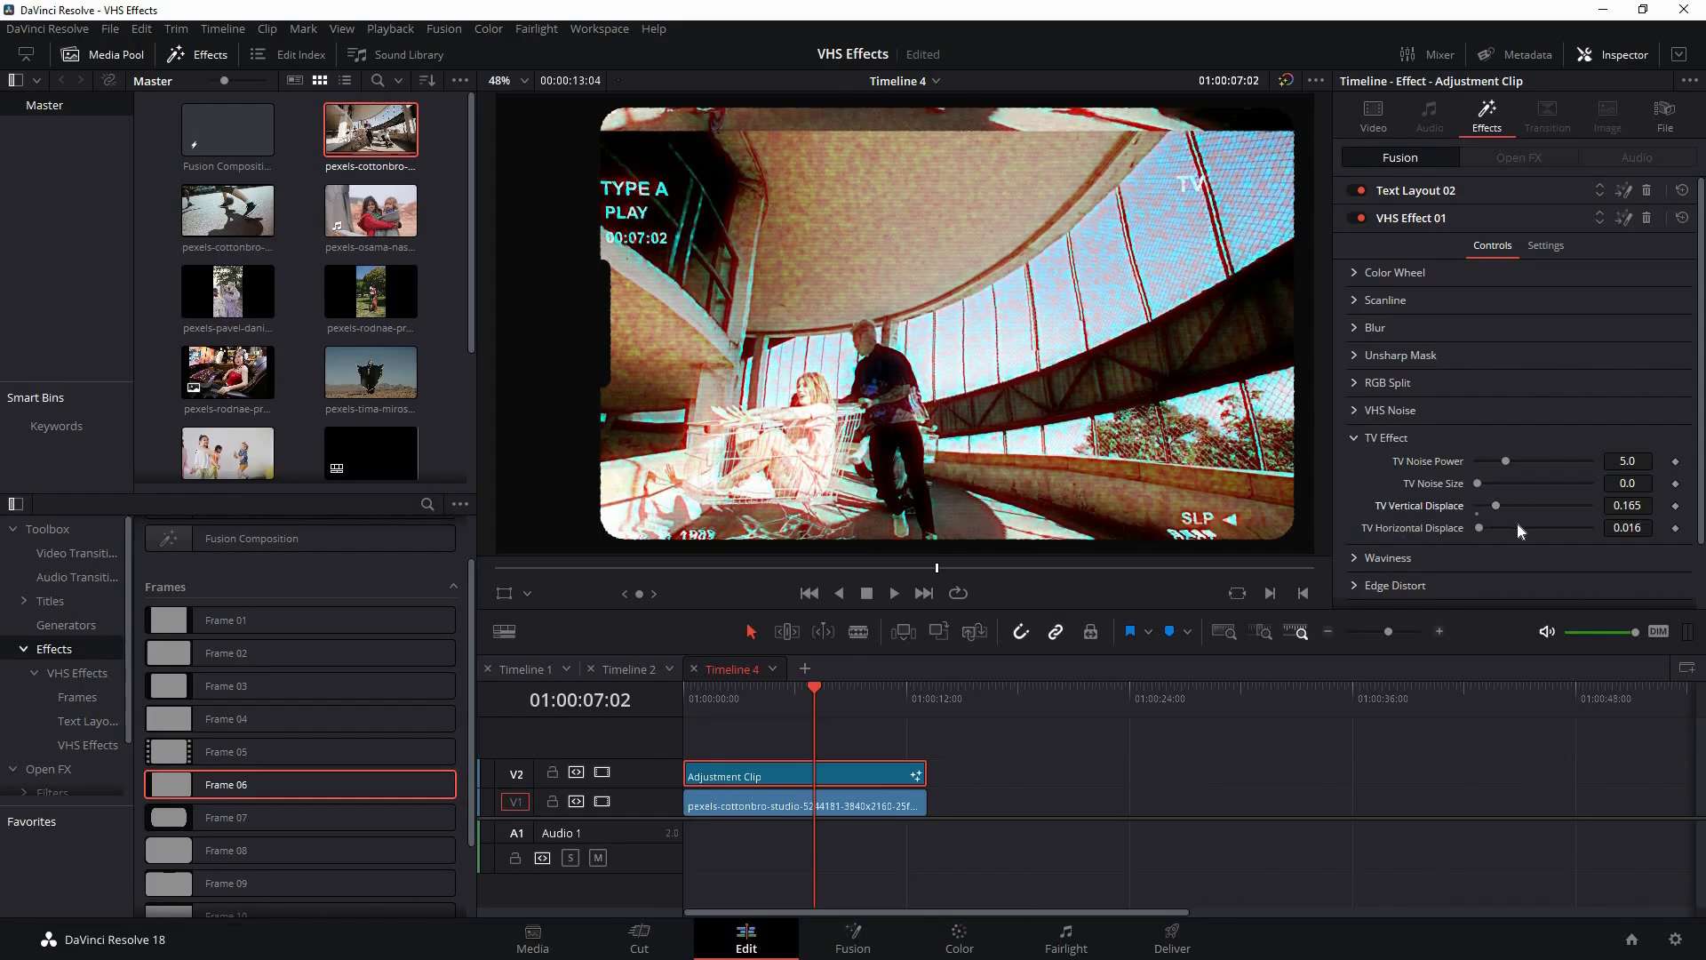
pyautogui.moveTo(1518, 522); pyautogui.dragTo(1510, 526)
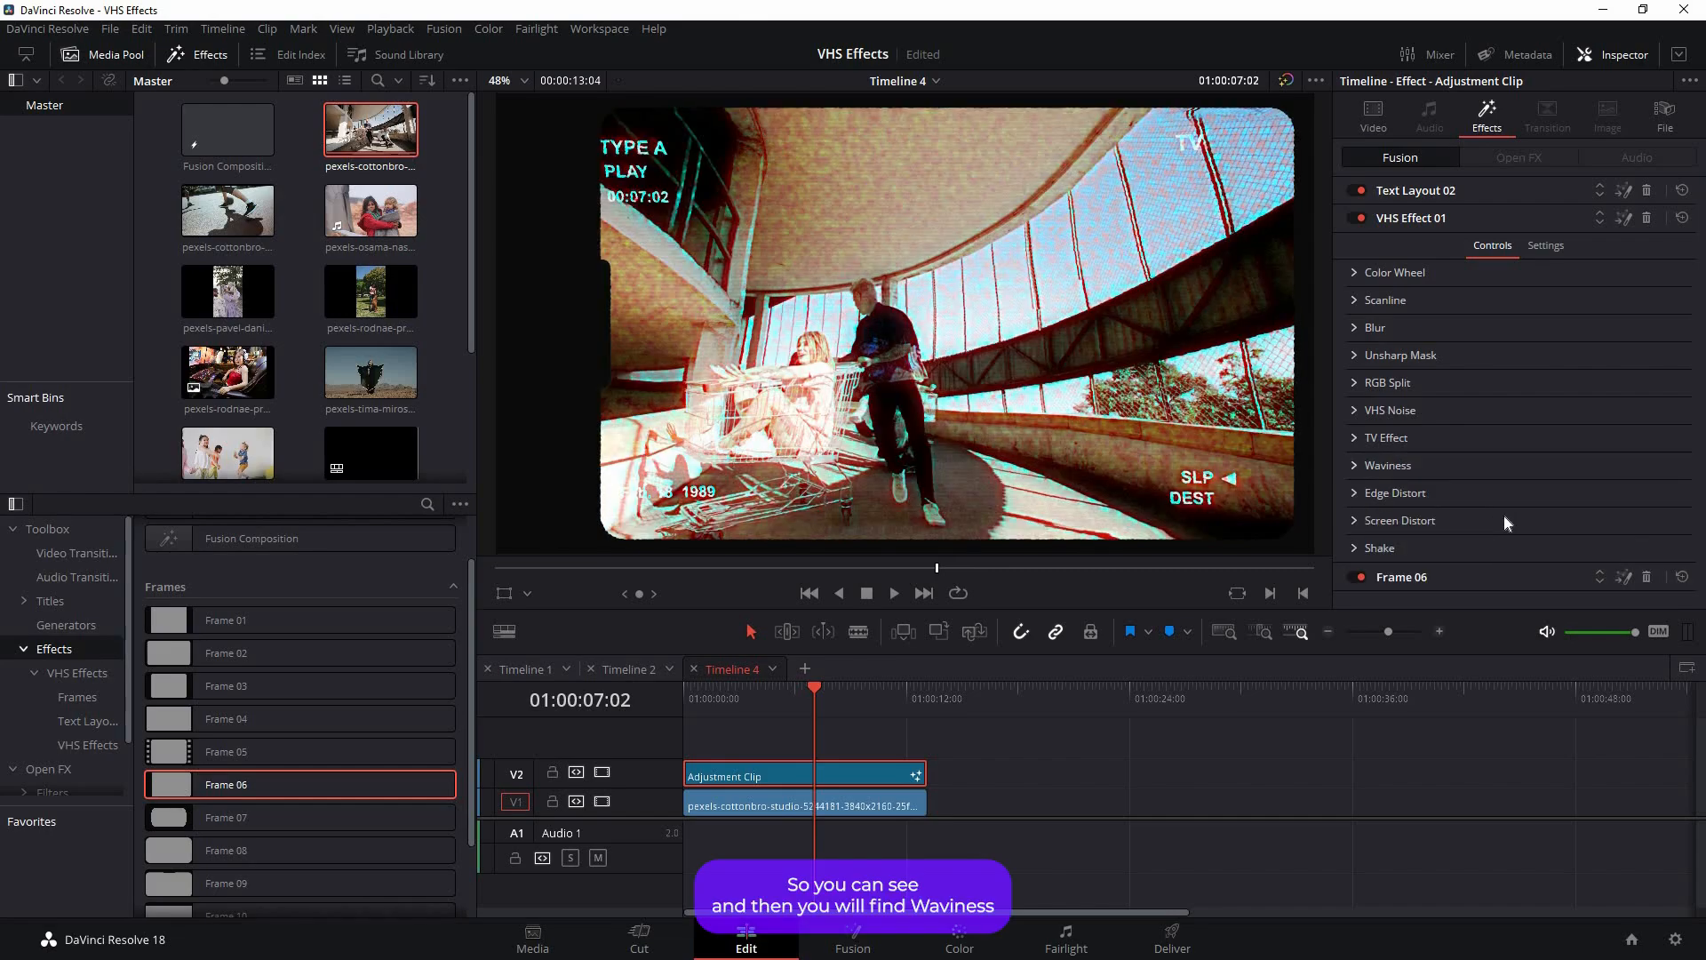
pyautogui.click(1511, 464)
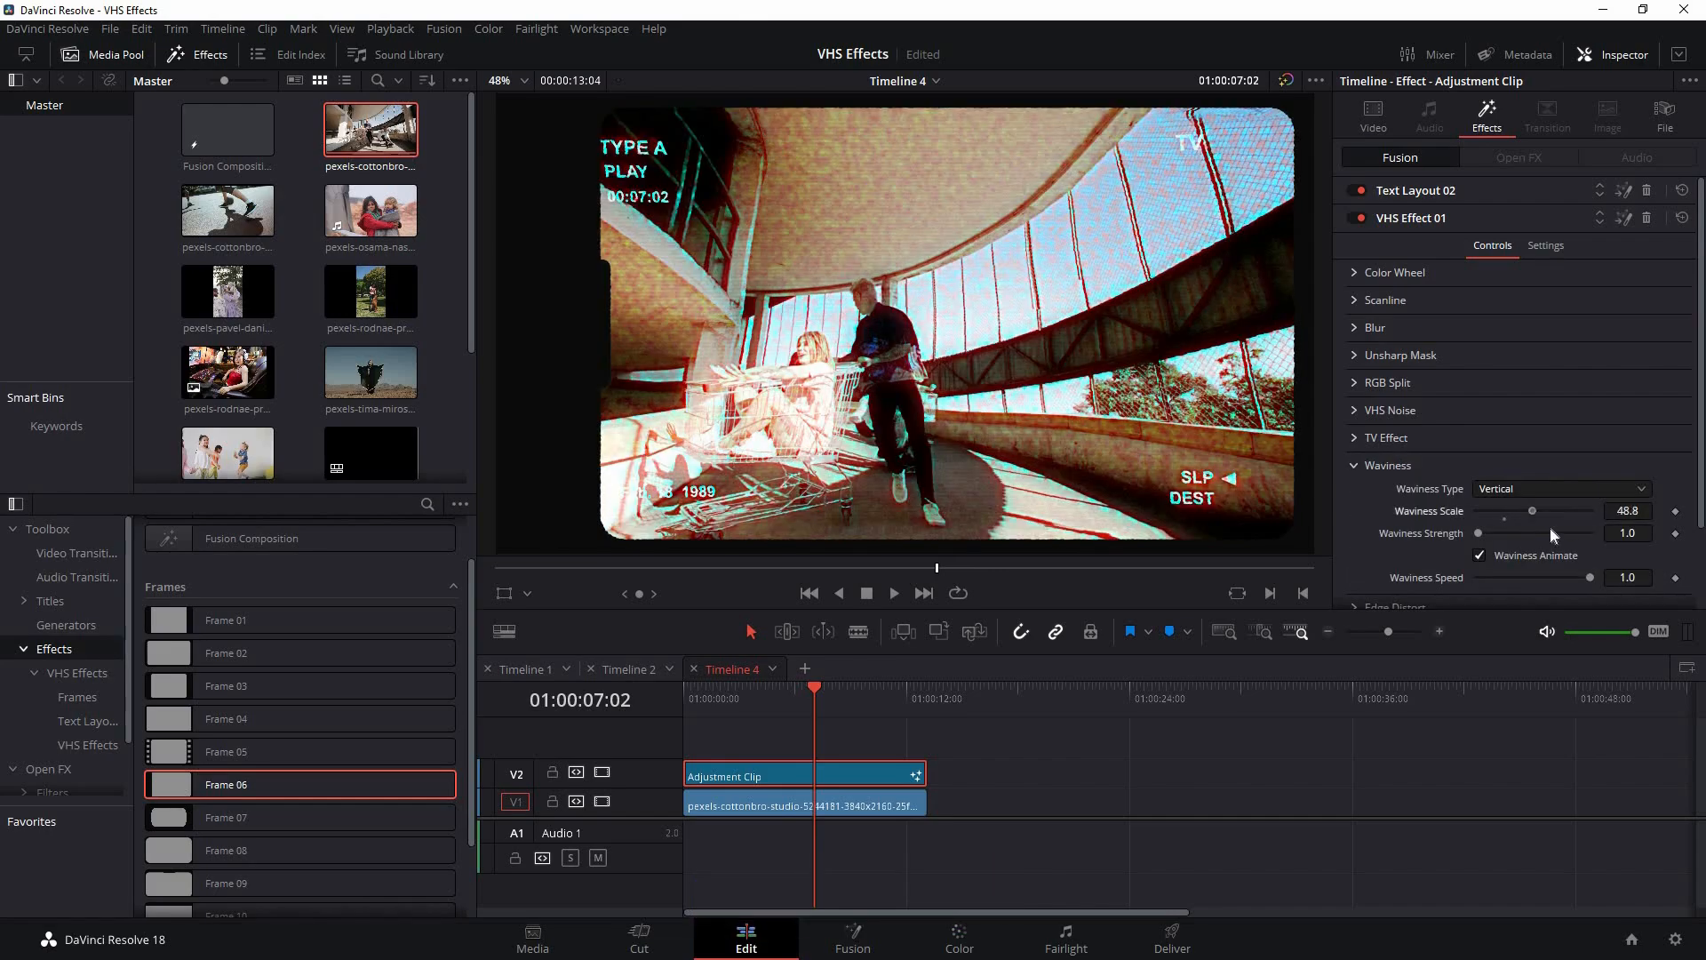
pyautogui.moveTo(1574, 511); pyautogui.dragTo(1503, 514)
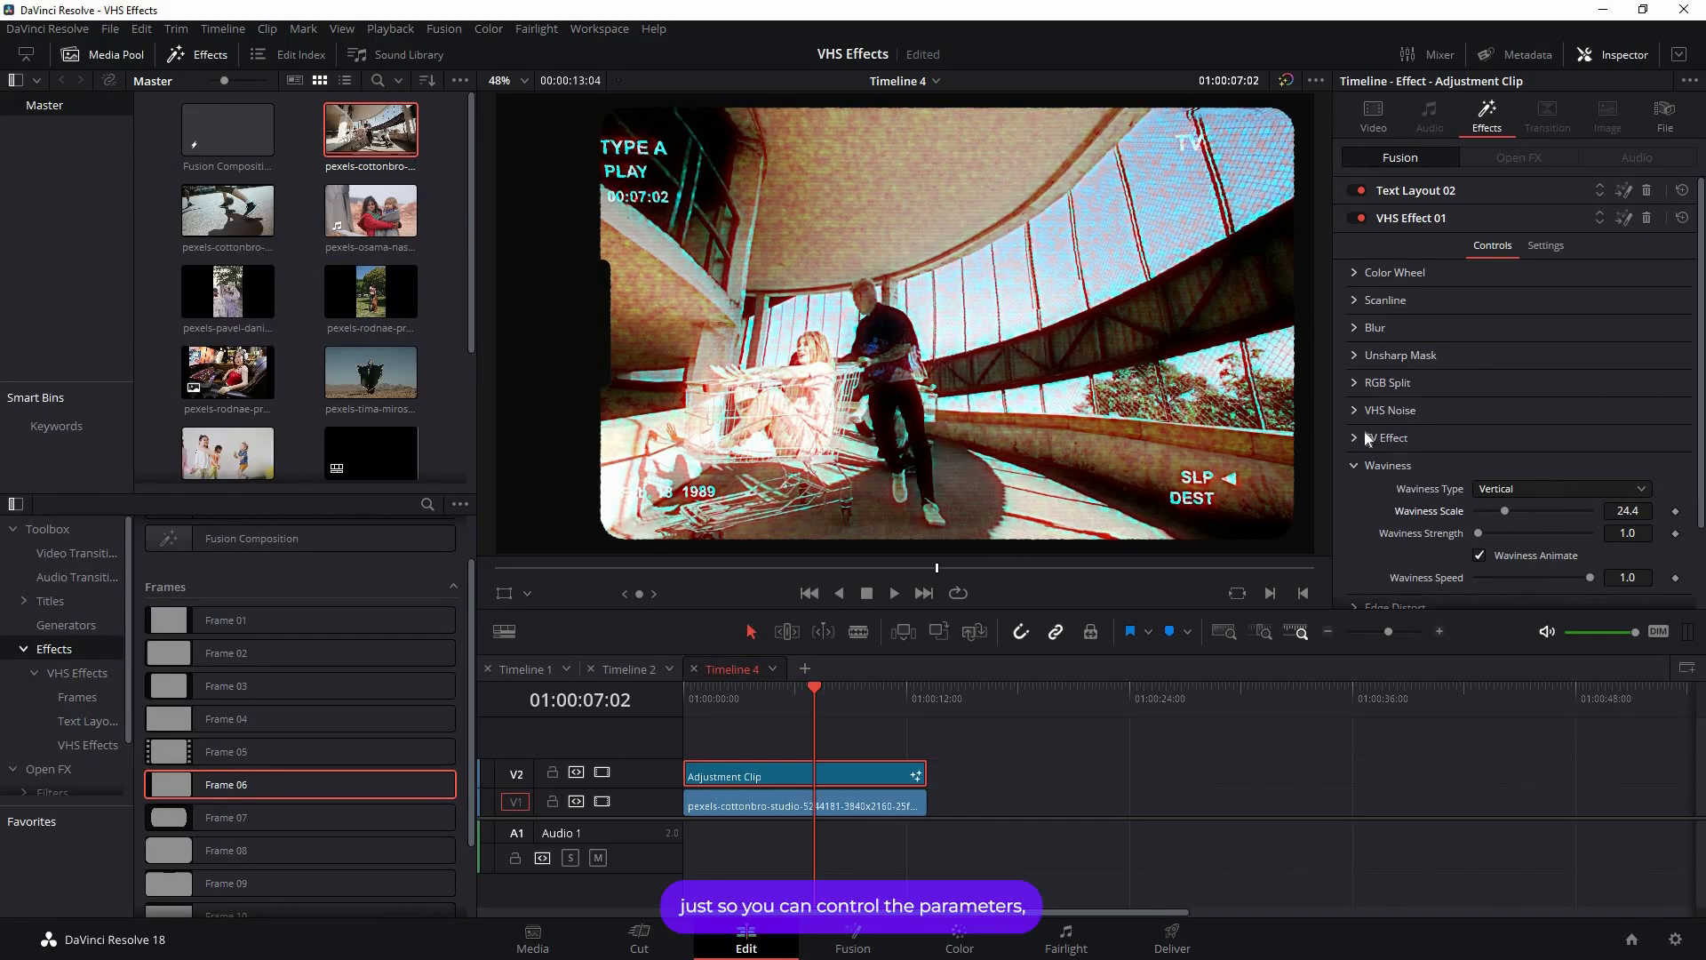
# Step: Test Edge Distort Refraction in VHS Effect 01 at 2.0 and set it to about -0.31
pyautogui.scroll(-2, 1364, 432)
pyautogui.click(1396, 554)
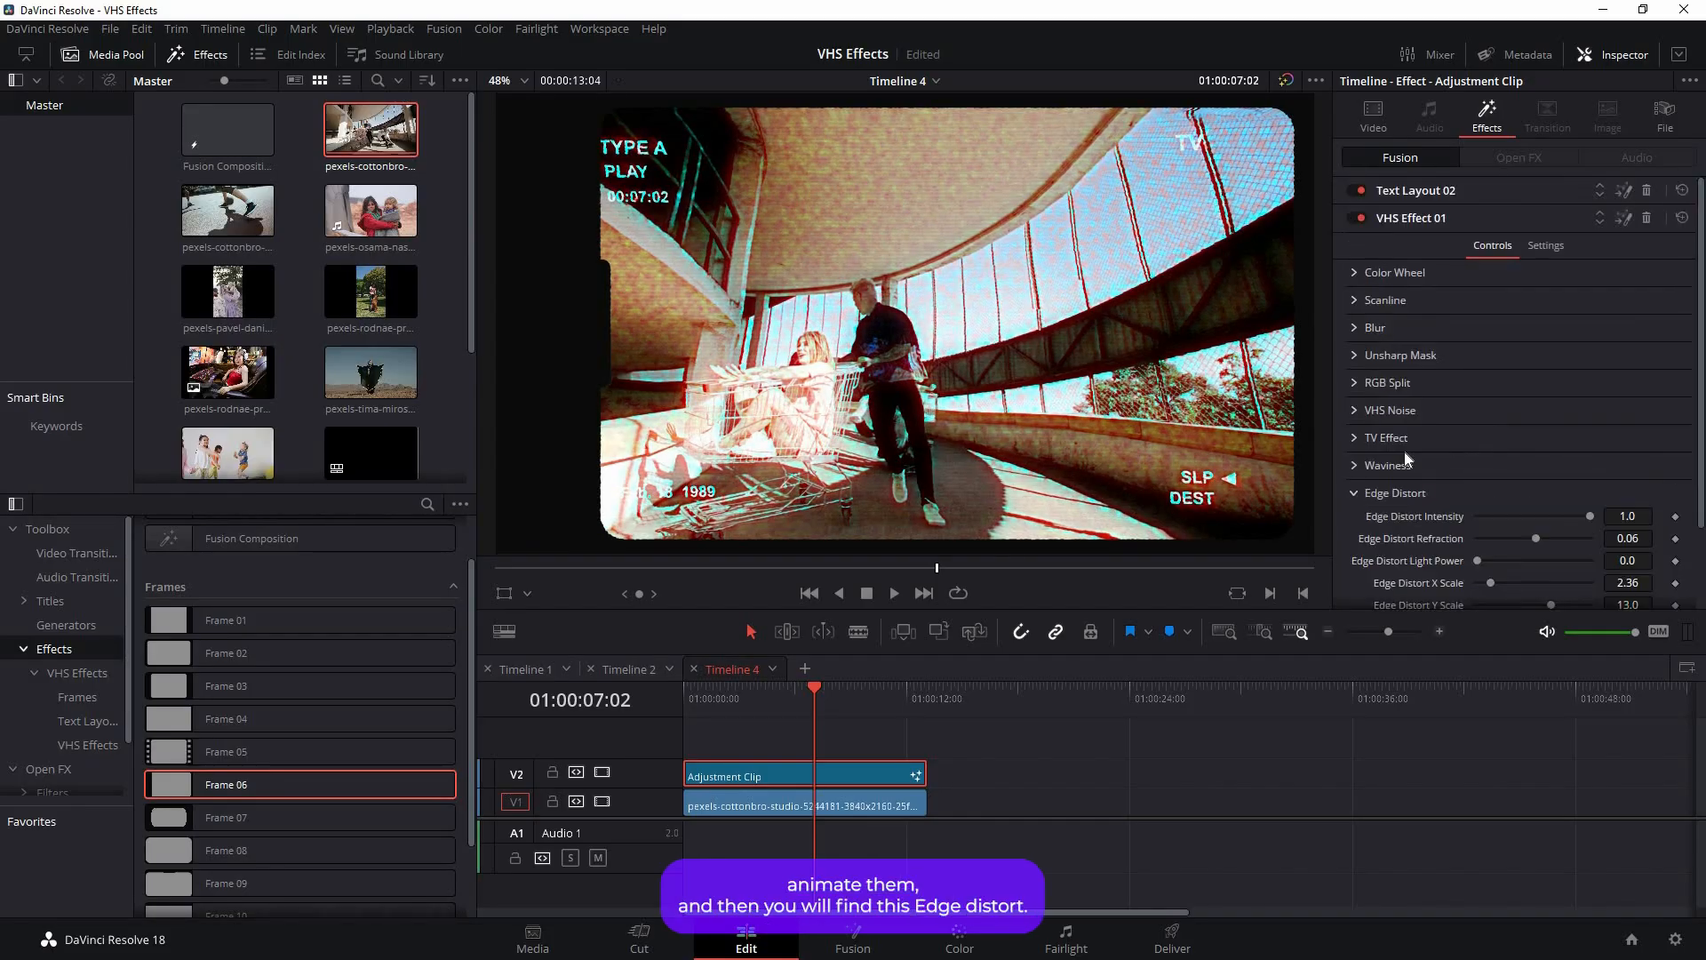
pyautogui.scroll(-2, 1404, 452)
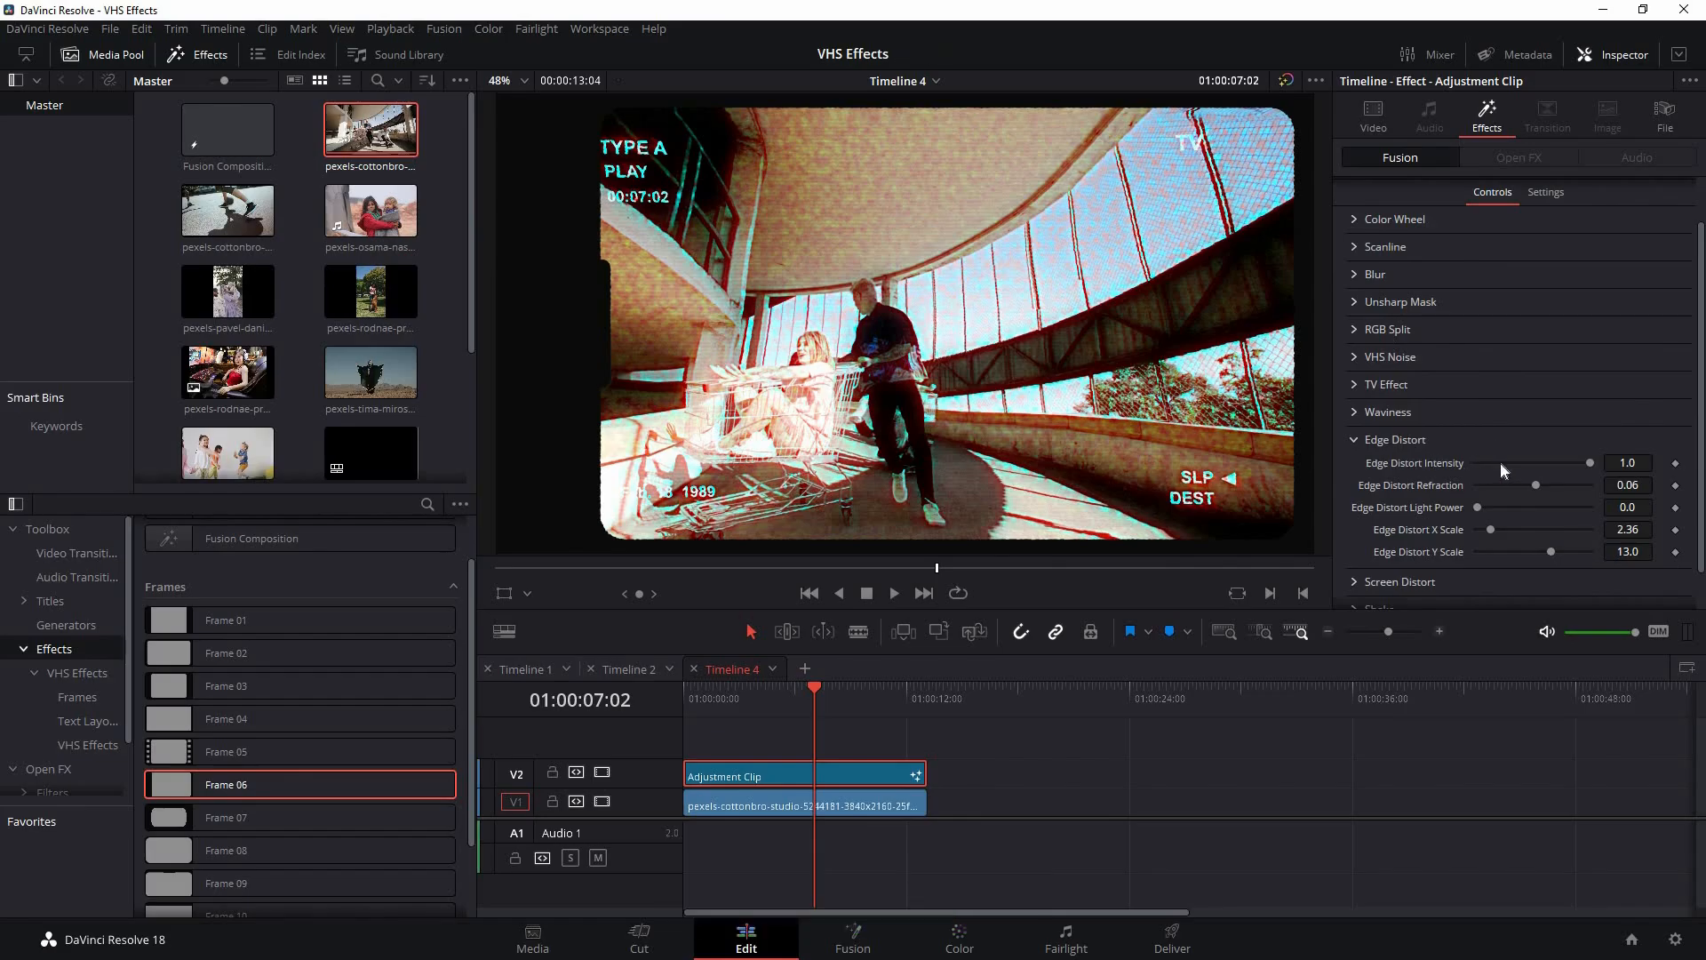
pyautogui.scroll(-1, 1603, 441)
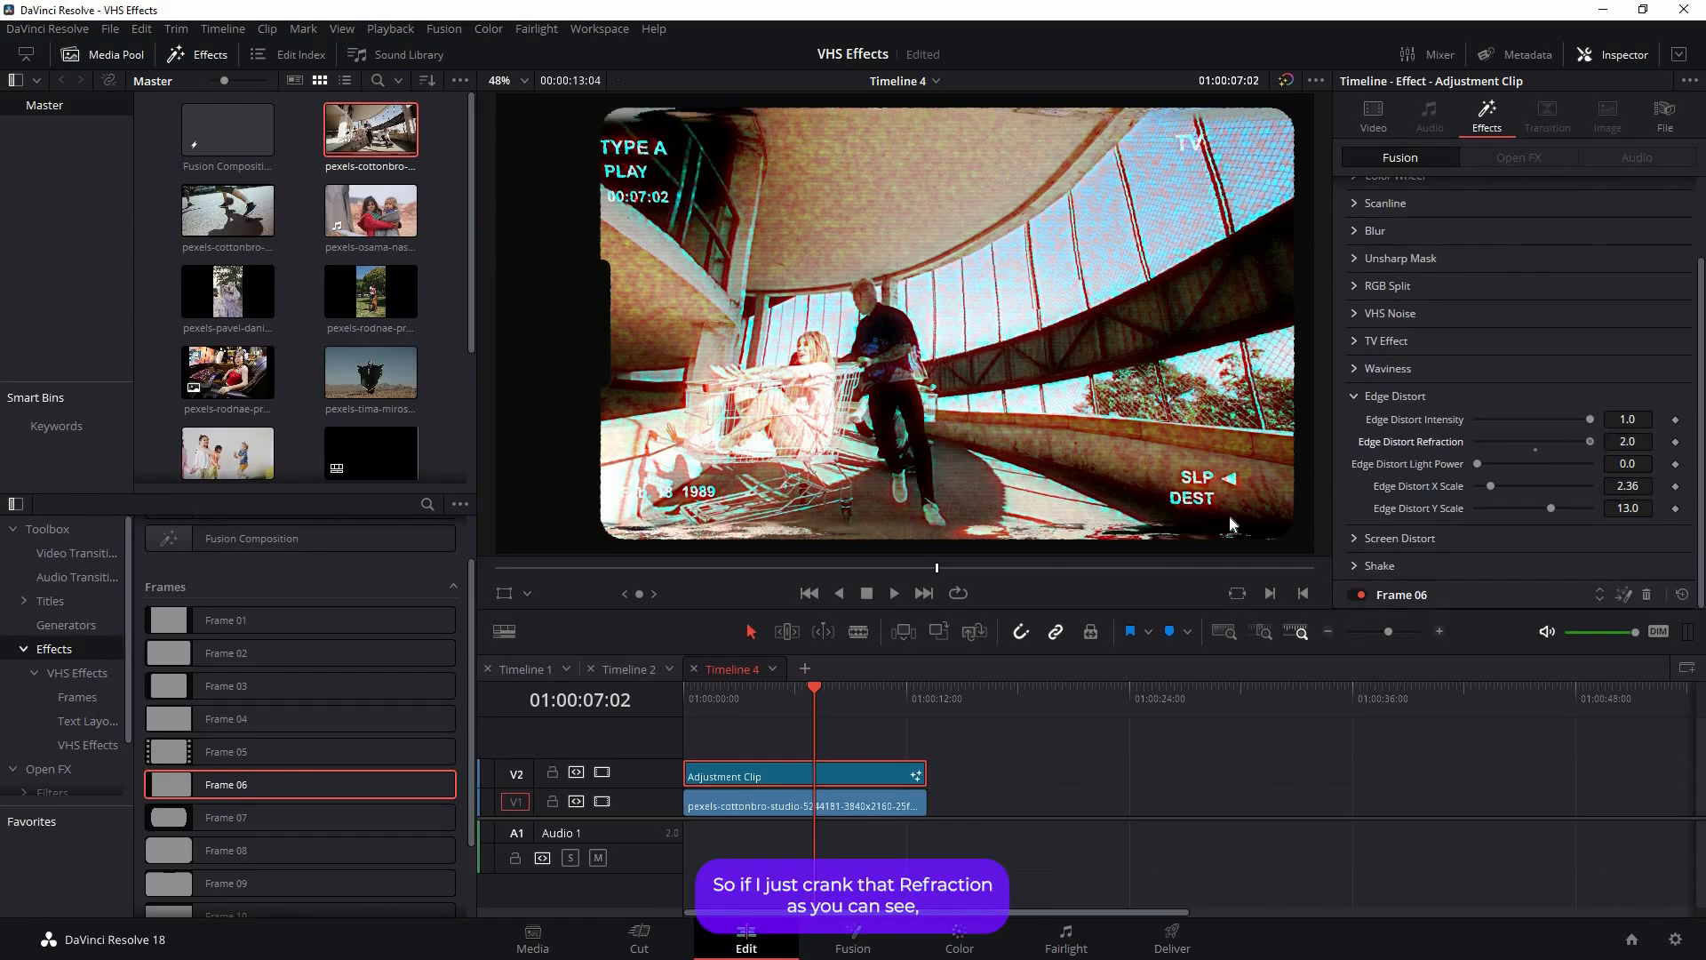
pyautogui.moveTo(1586, 442); pyautogui.dragTo(1600, 441)
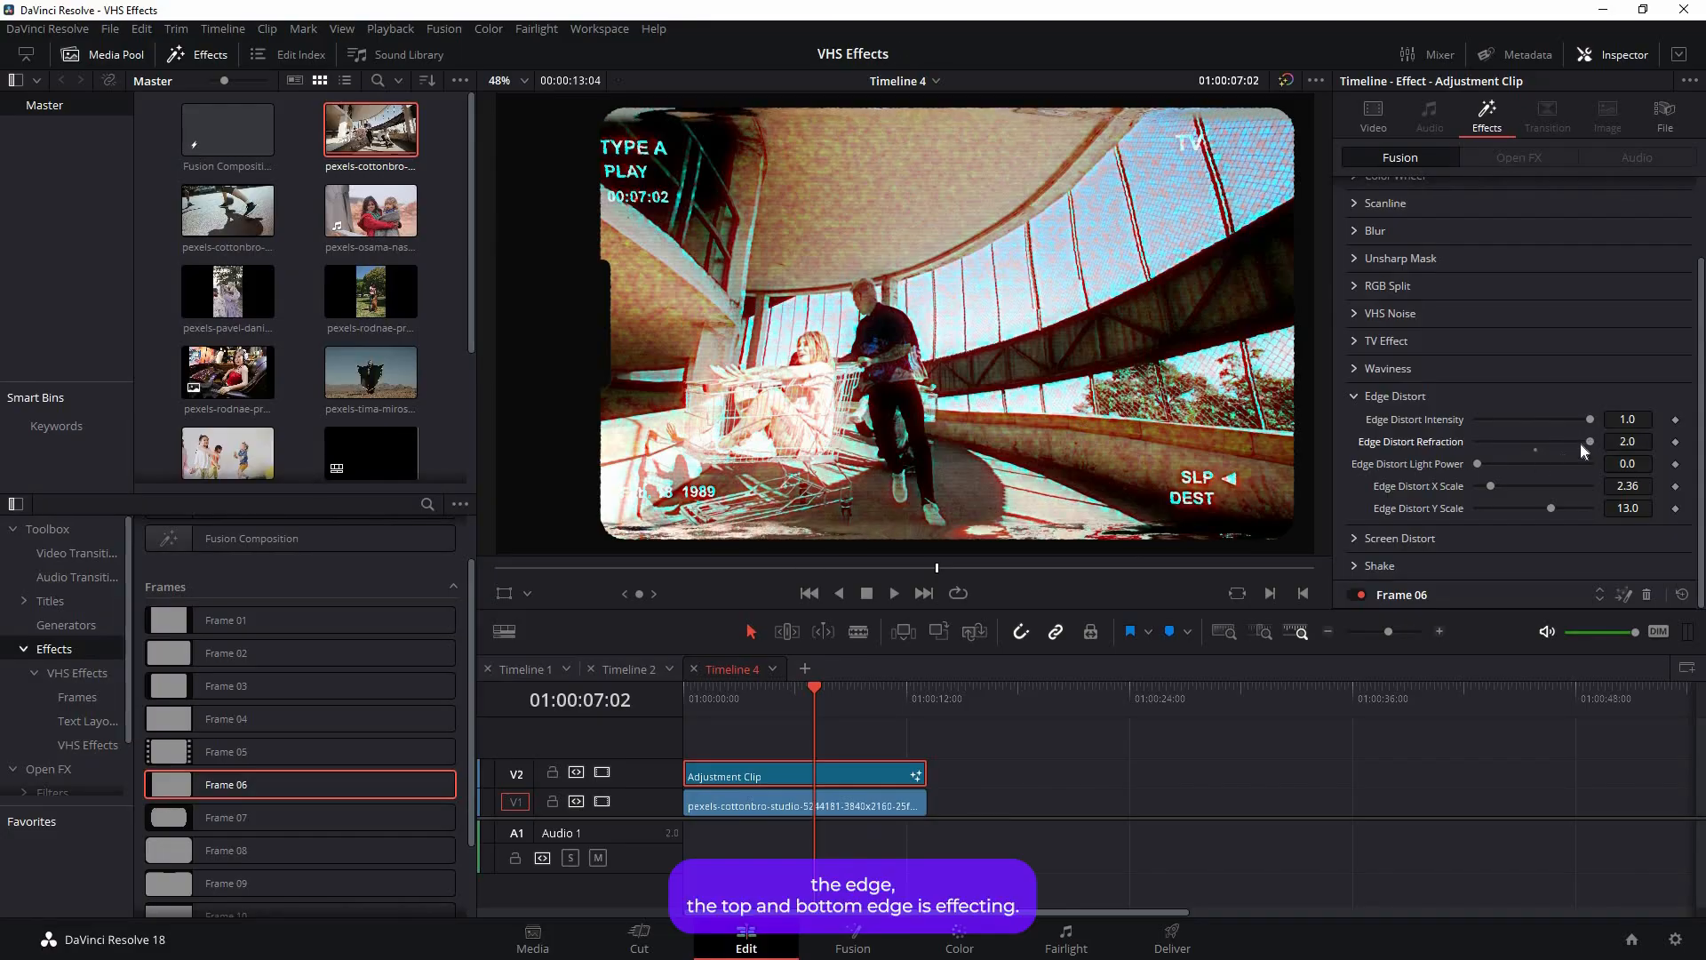
pyautogui.click(1525, 442)
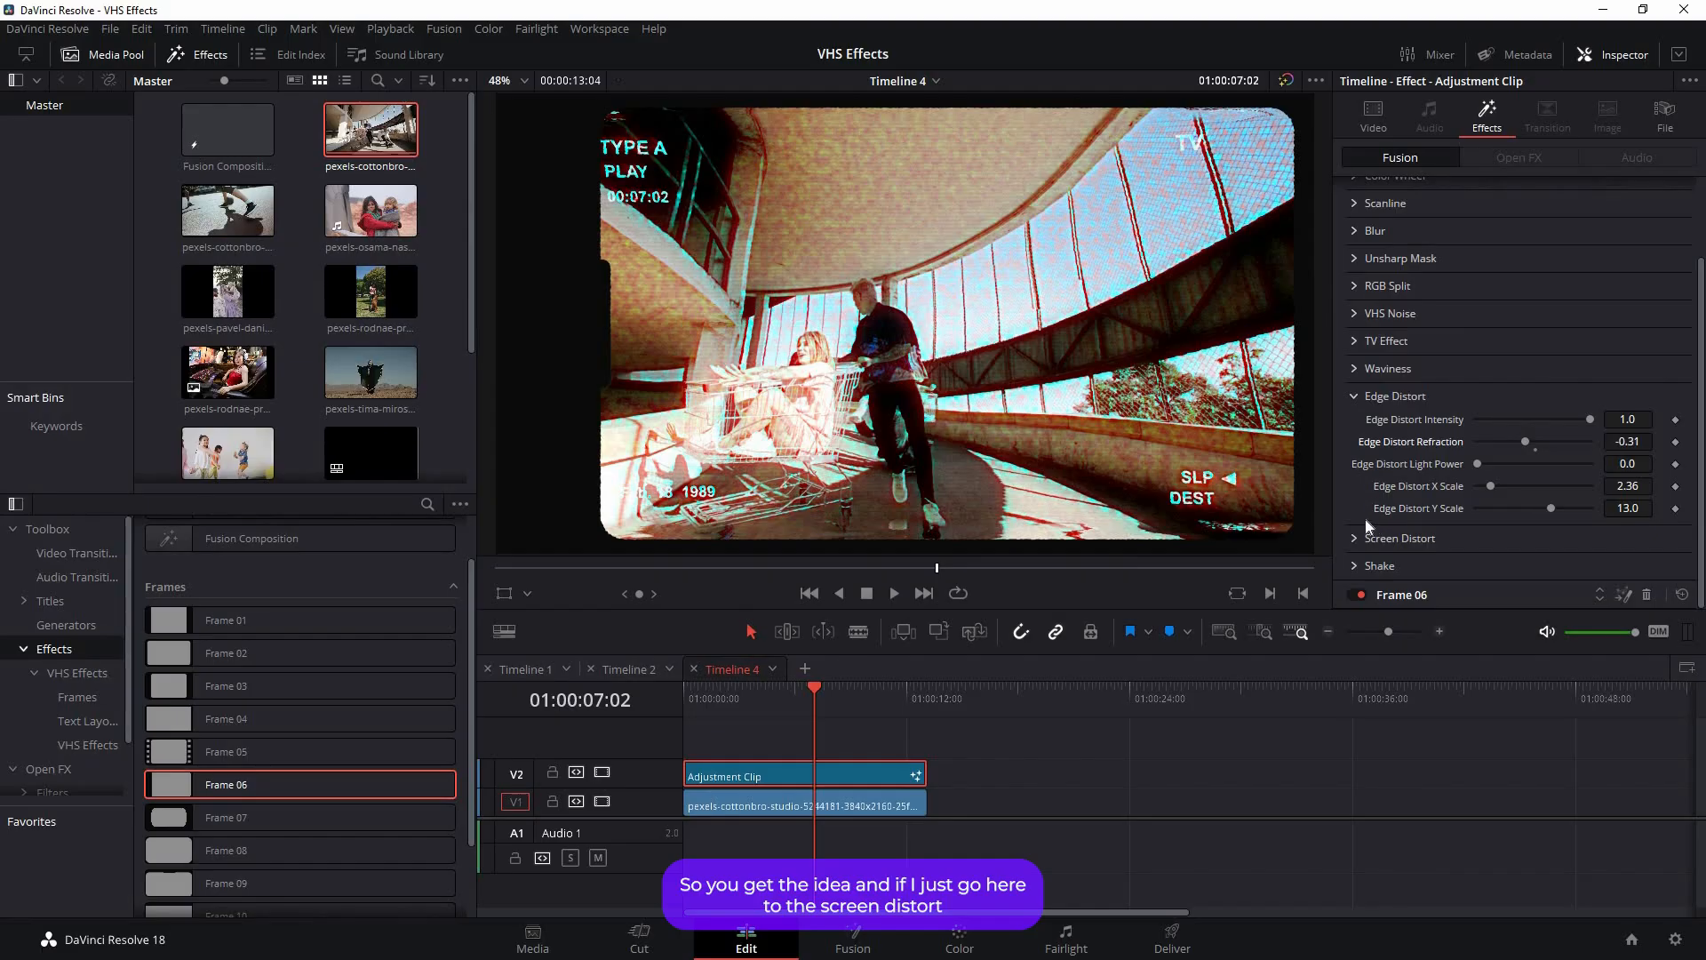
pyautogui.click(1355, 396)
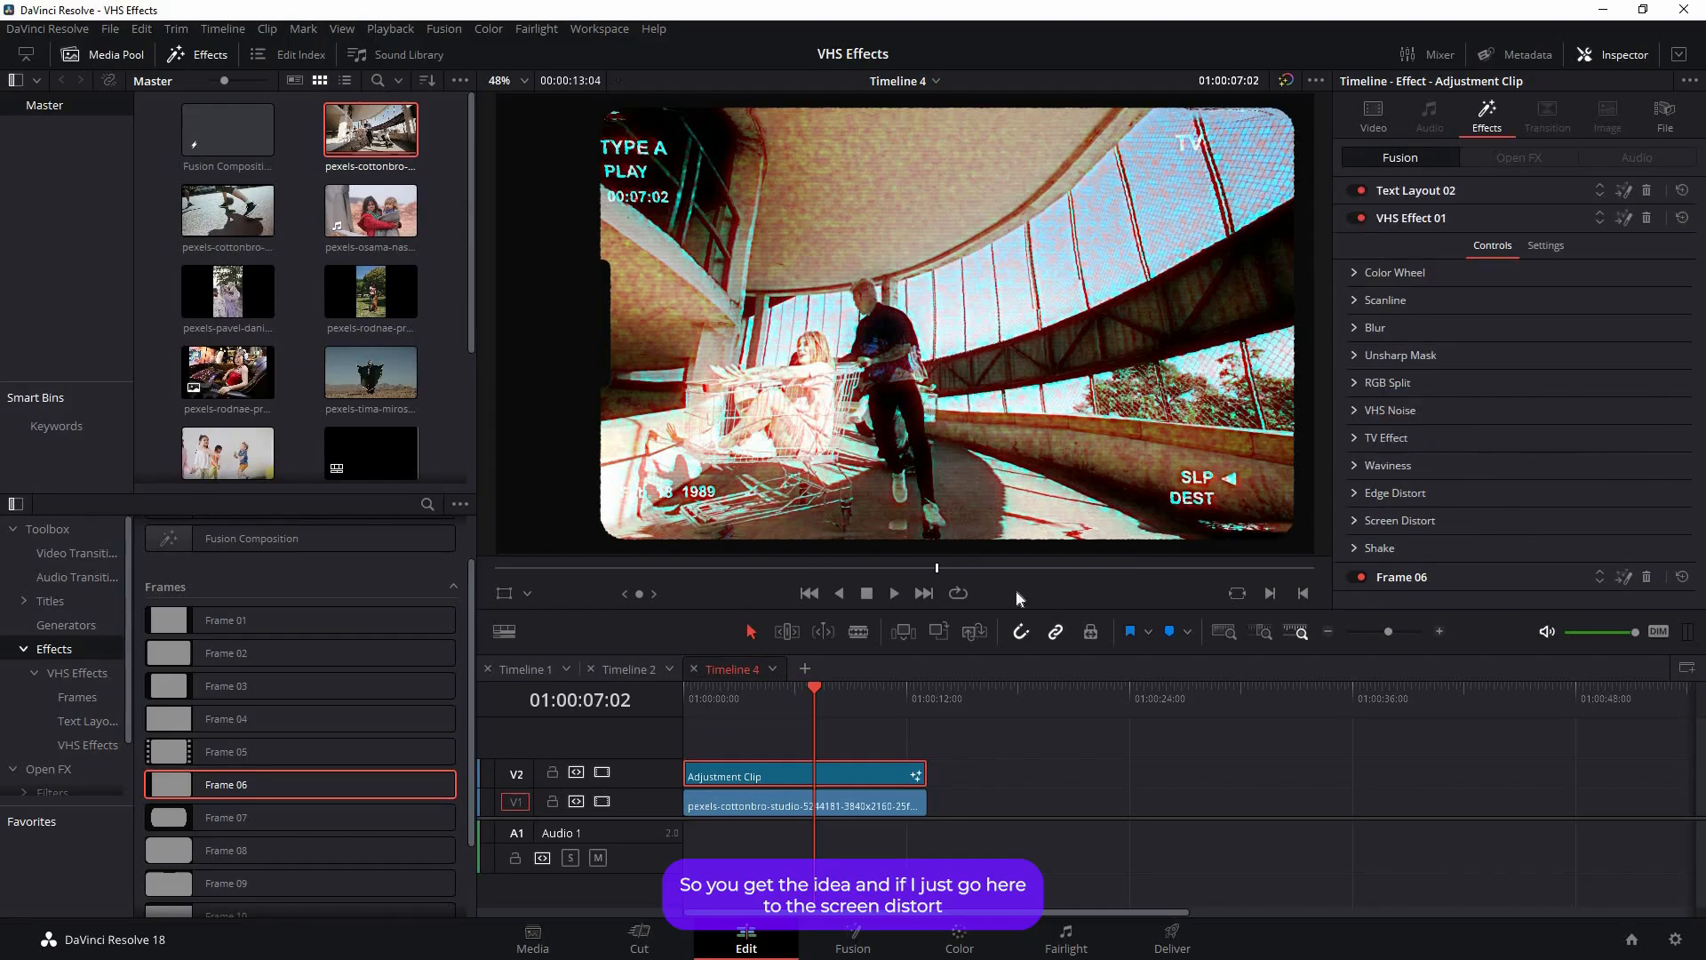
# Step: Try a Screen Distort Refraction of about 1.14 in VHS Effect 01
pyautogui.click(1355, 520)
pyautogui.scroll(-2, 1476, 454)
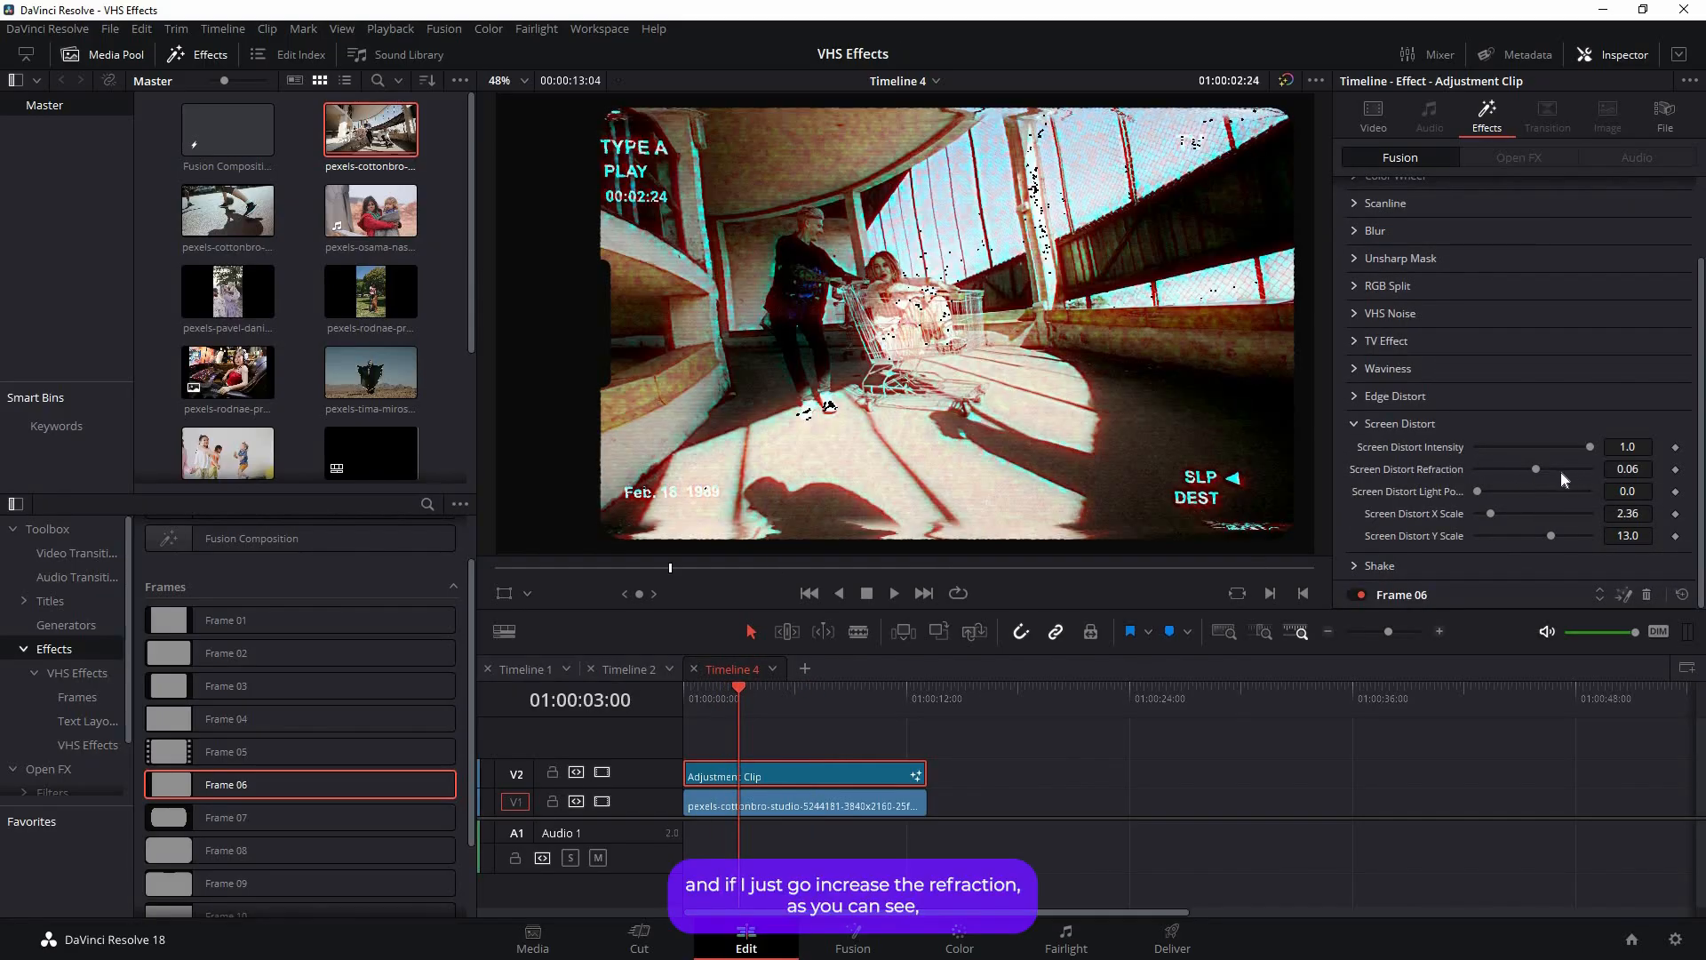
pyautogui.click(1561, 471)
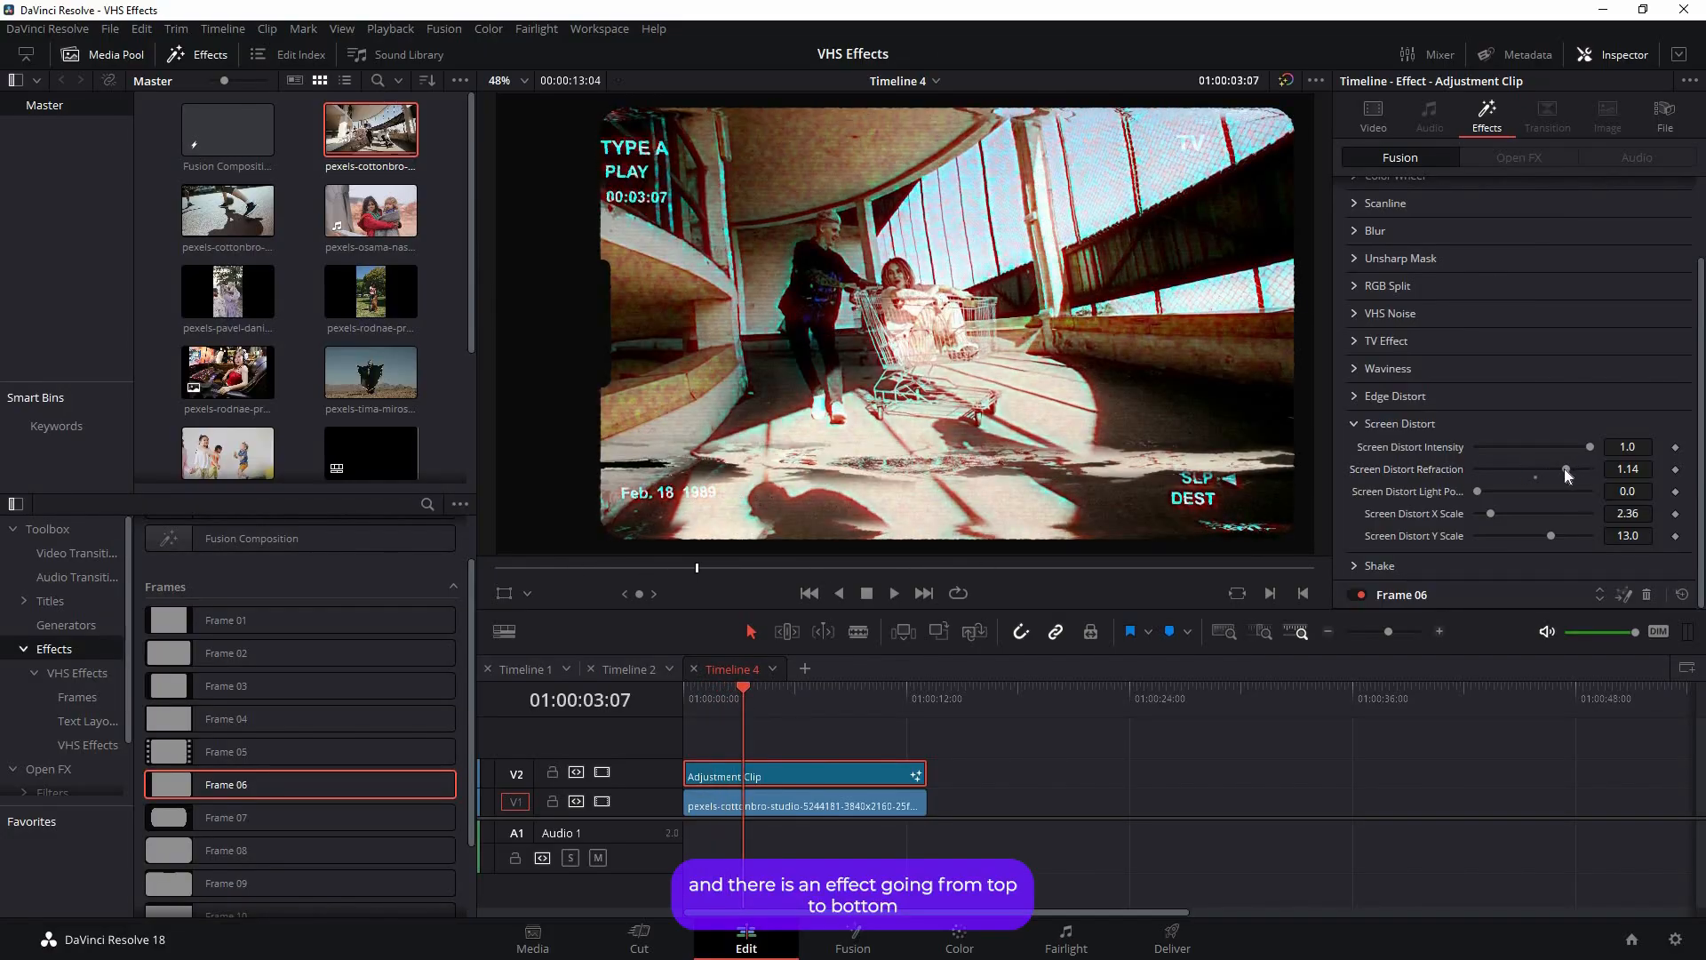
pyautogui.moveTo(1541, 471); pyautogui.dragTo(1541, 474)
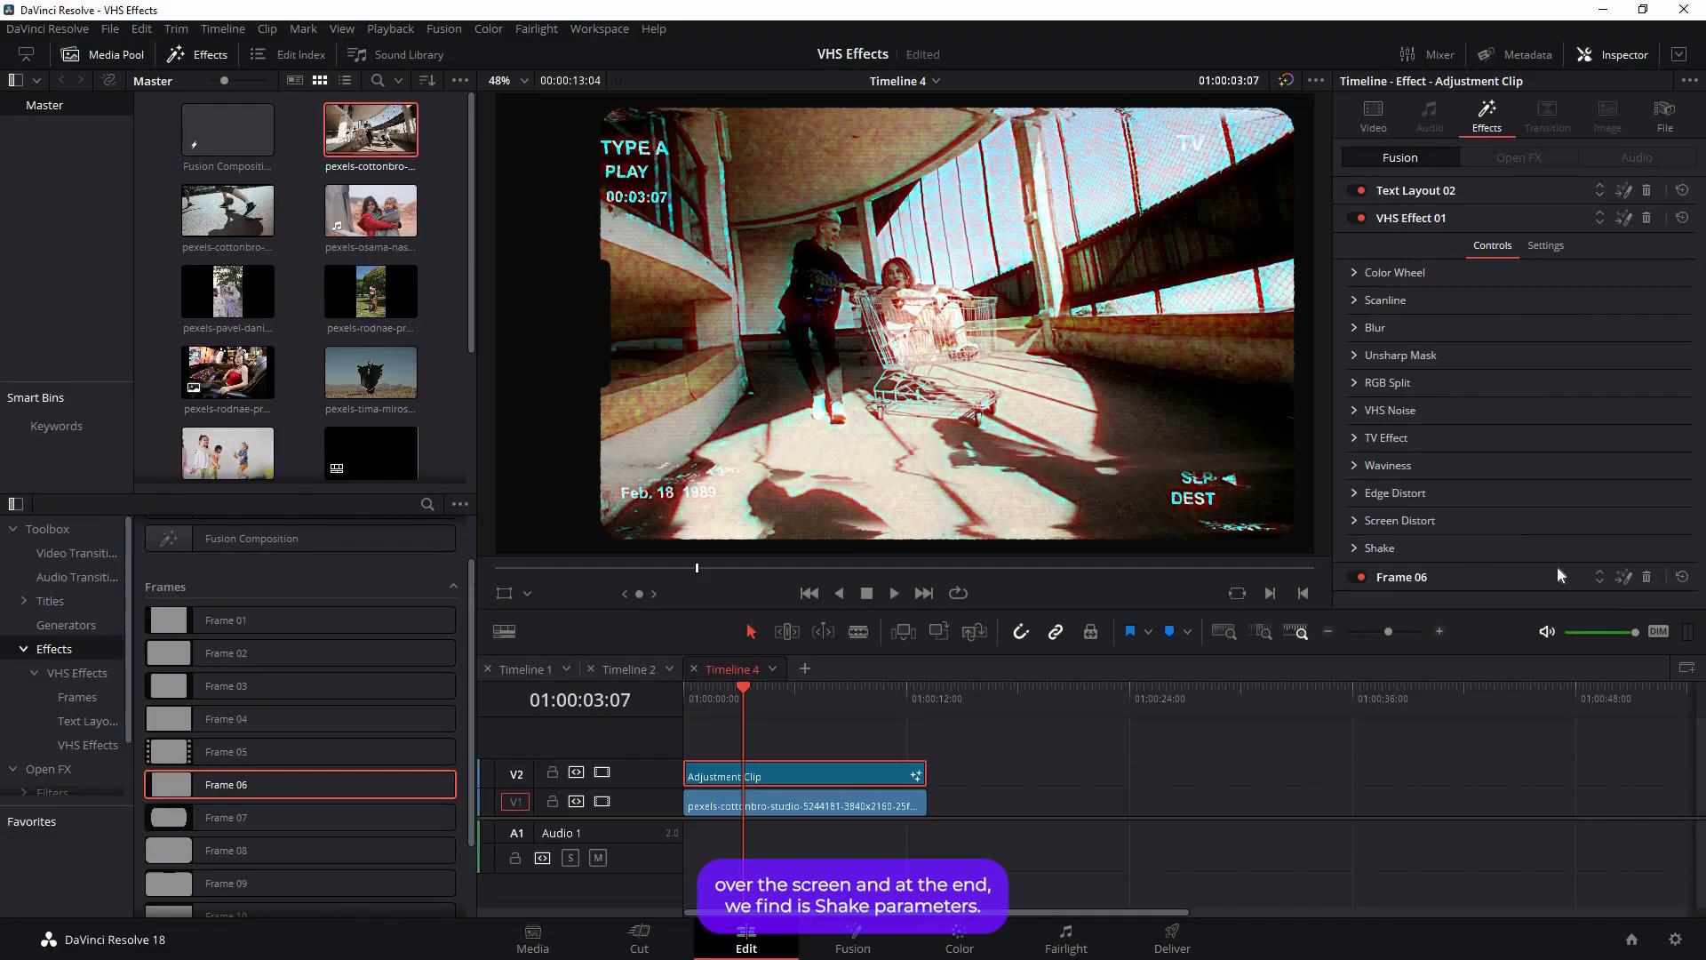
# Step: Preview the shake on the timeline and set VHS Effect 01's Shake Amount to 0.5
pyautogui.click(1346, 551)
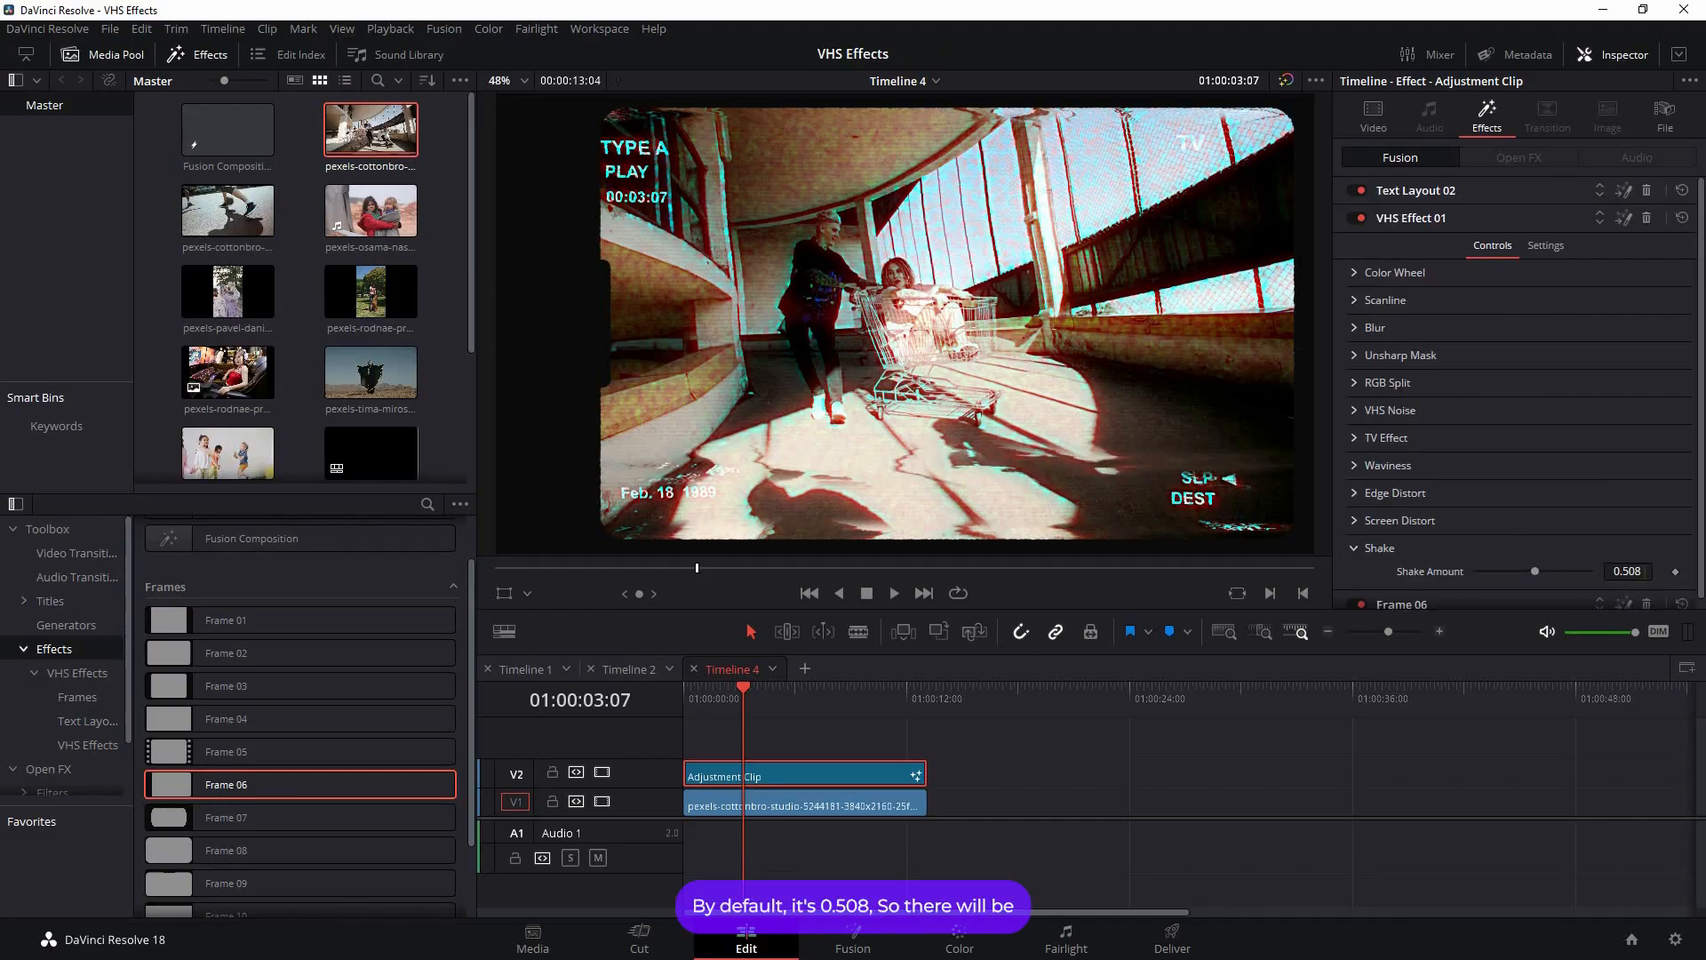
pyautogui.press('space')
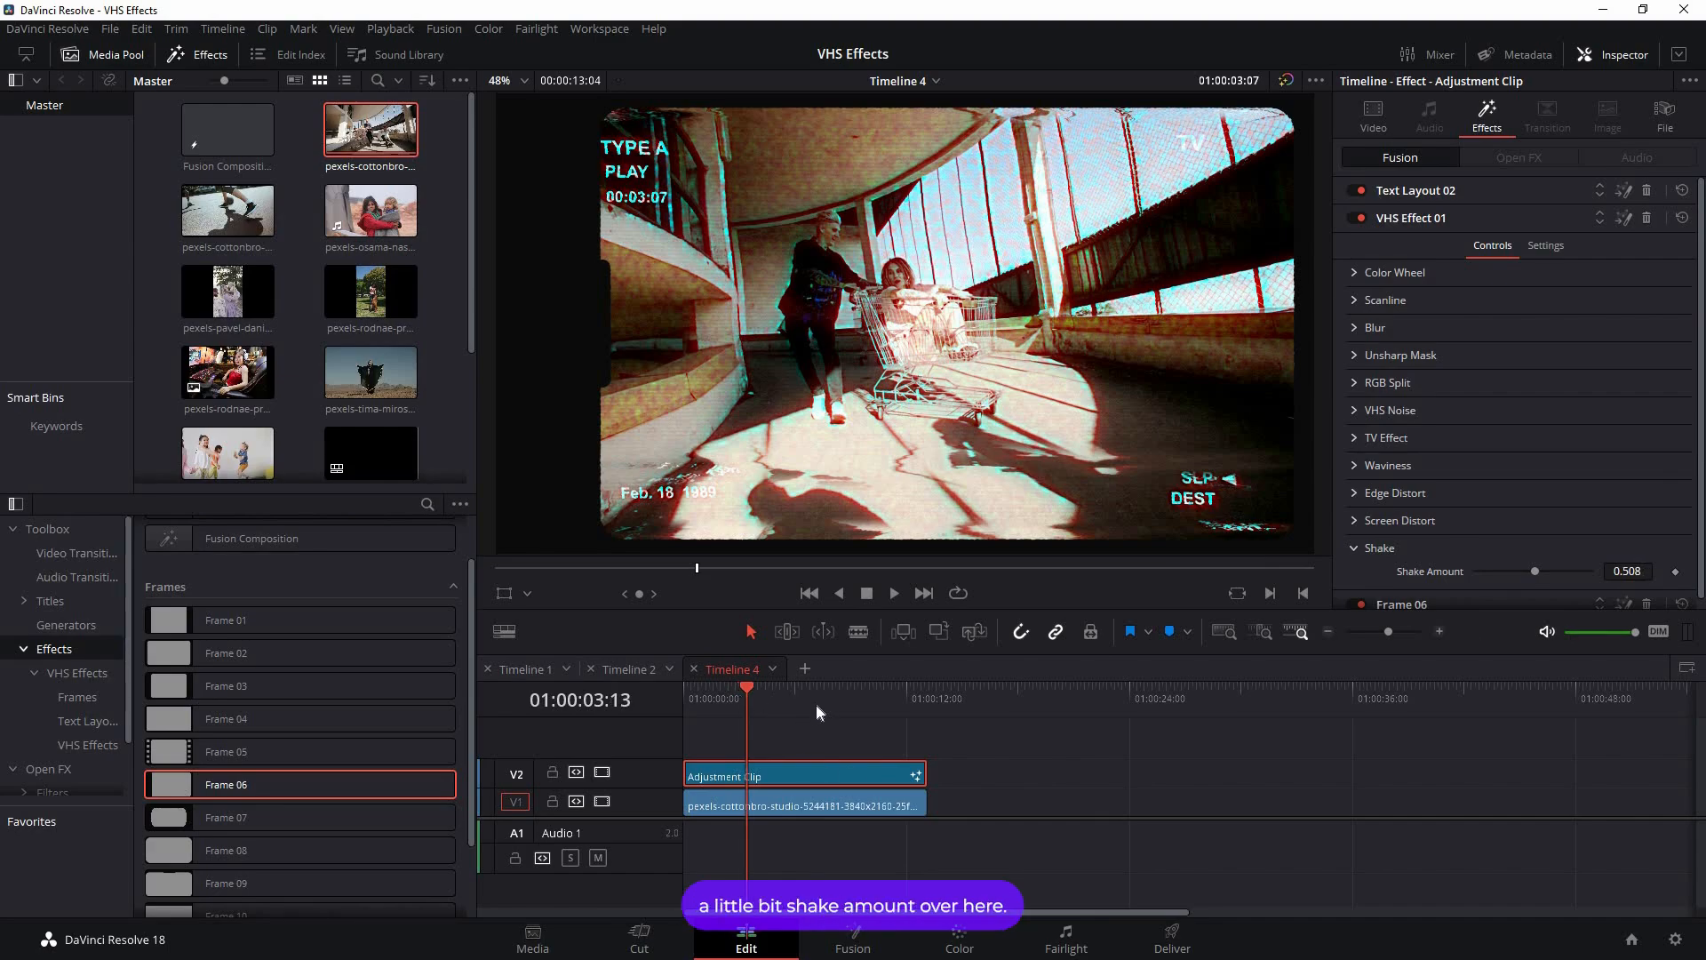
pyautogui.press('space')
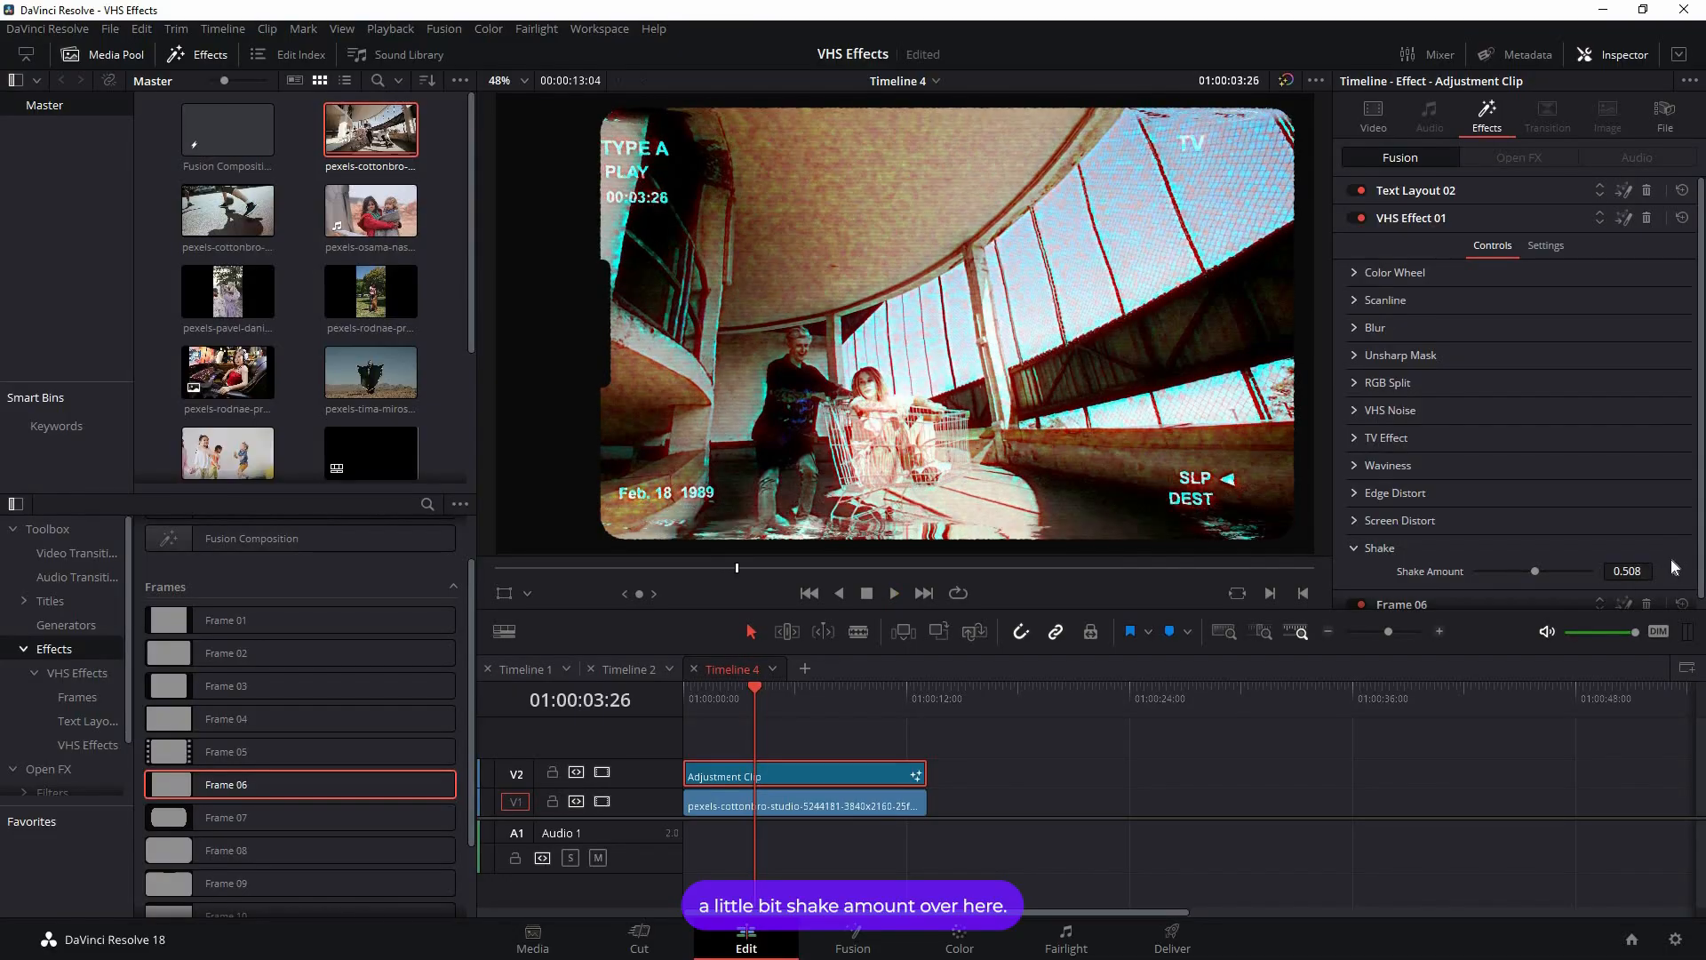
pyautogui.click(1669, 560)
pyautogui.hotkey('ctrl', 'a')
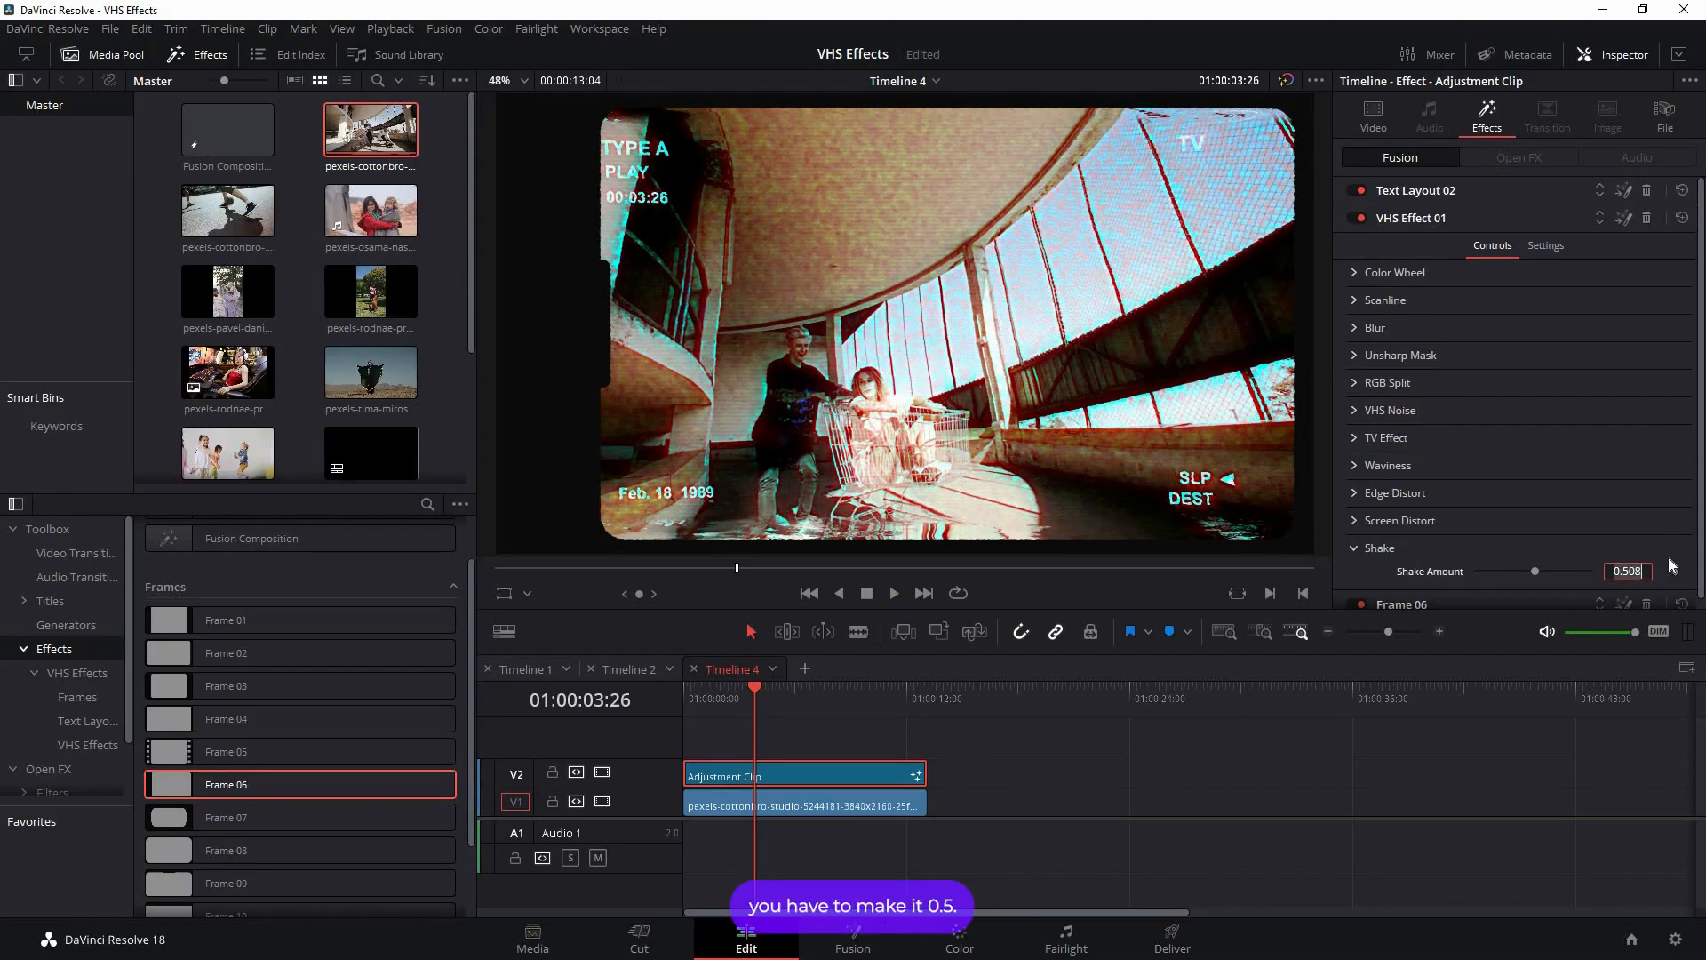
pyautogui.write('0.5')
pyautogui.press('Return')
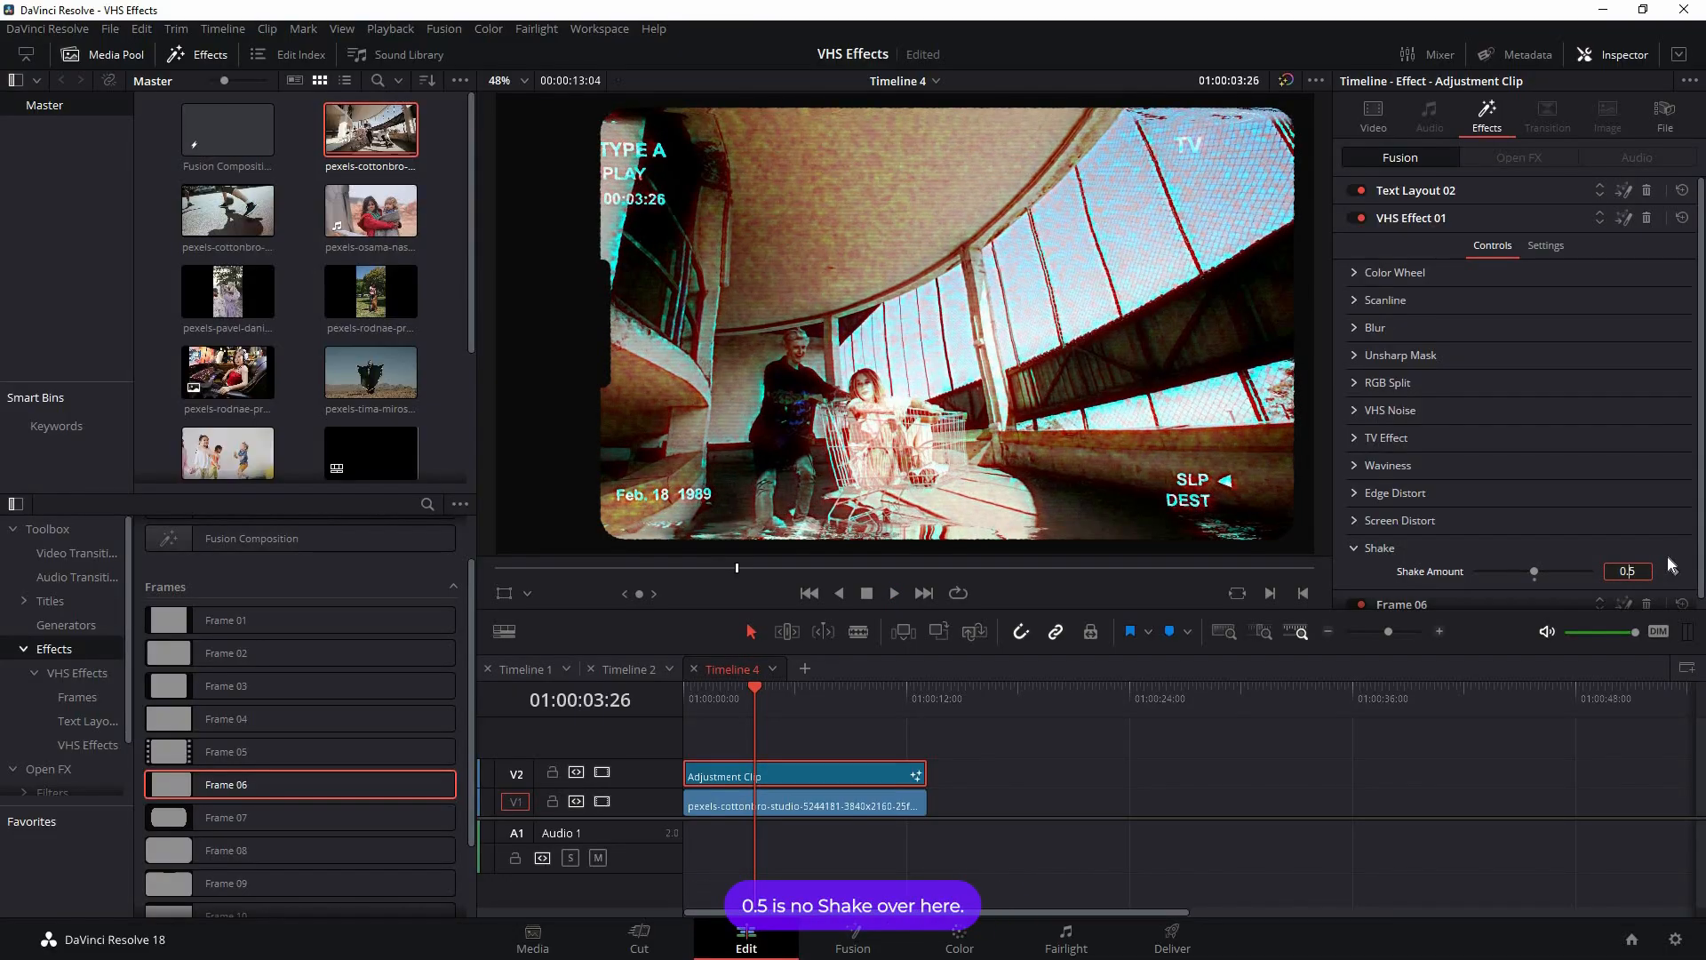
pyautogui.click(1353, 549)
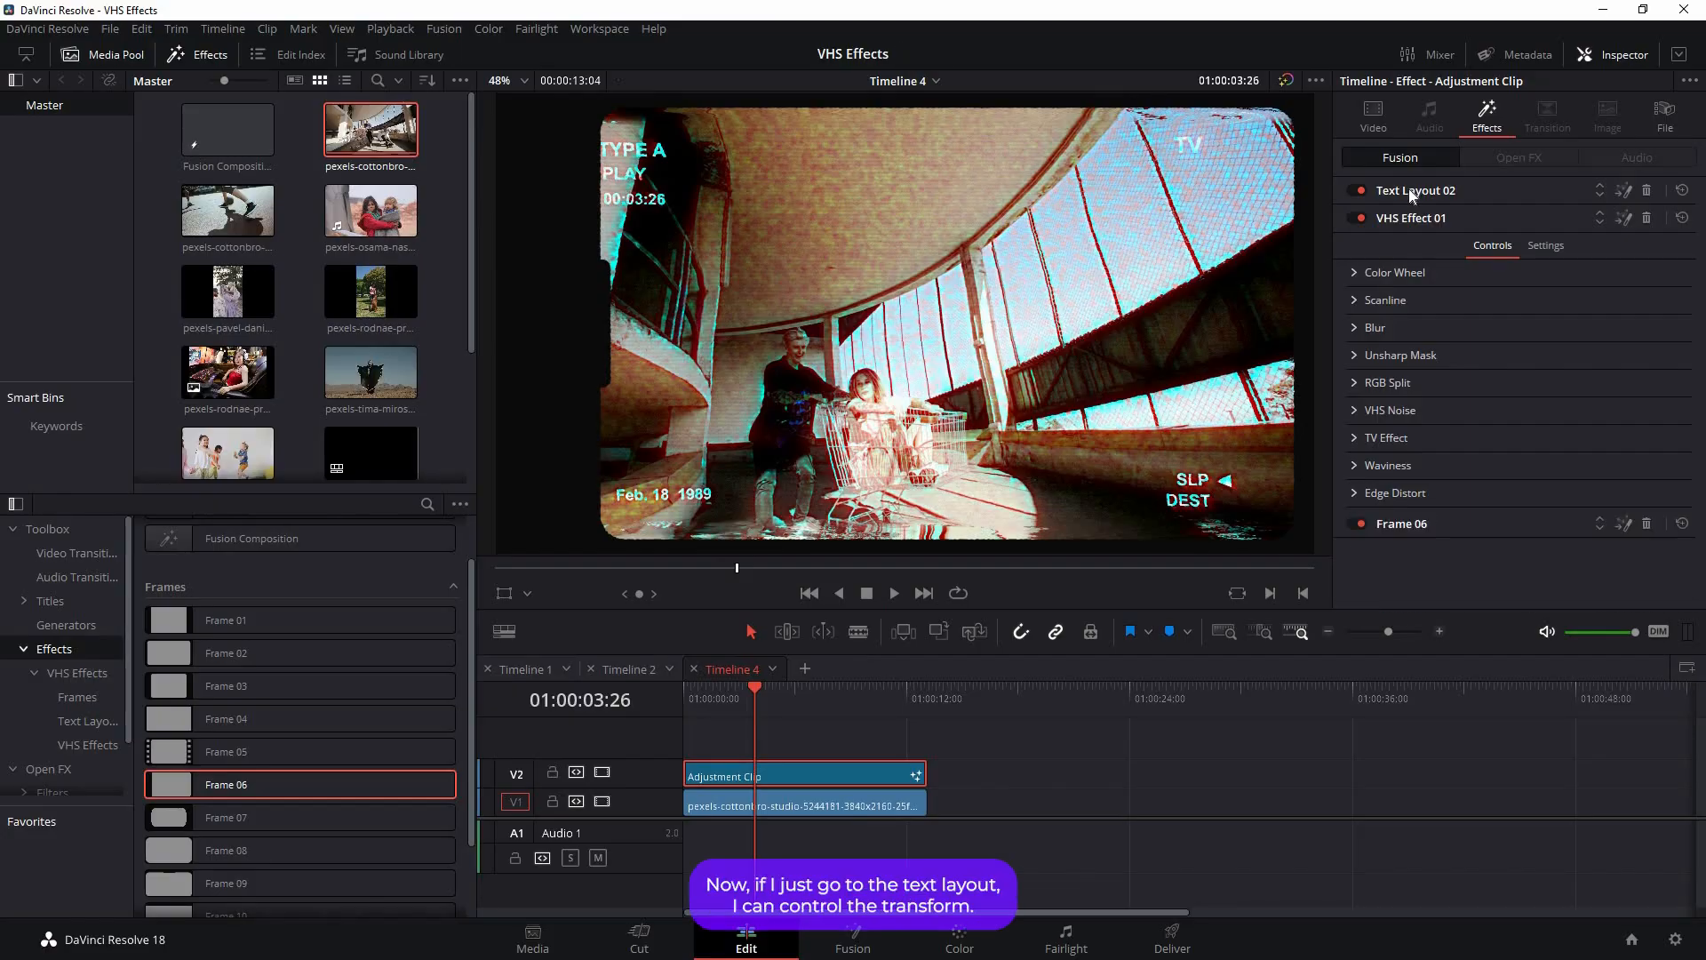
# Step: Adjust Text Layout 02's transform: Left Top Position X about 0.544, Left Top Scale about 0.934, Left Bottom Position X about 0.538
pyautogui.click(1409, 189)
pyautogui.click(1357, 244)
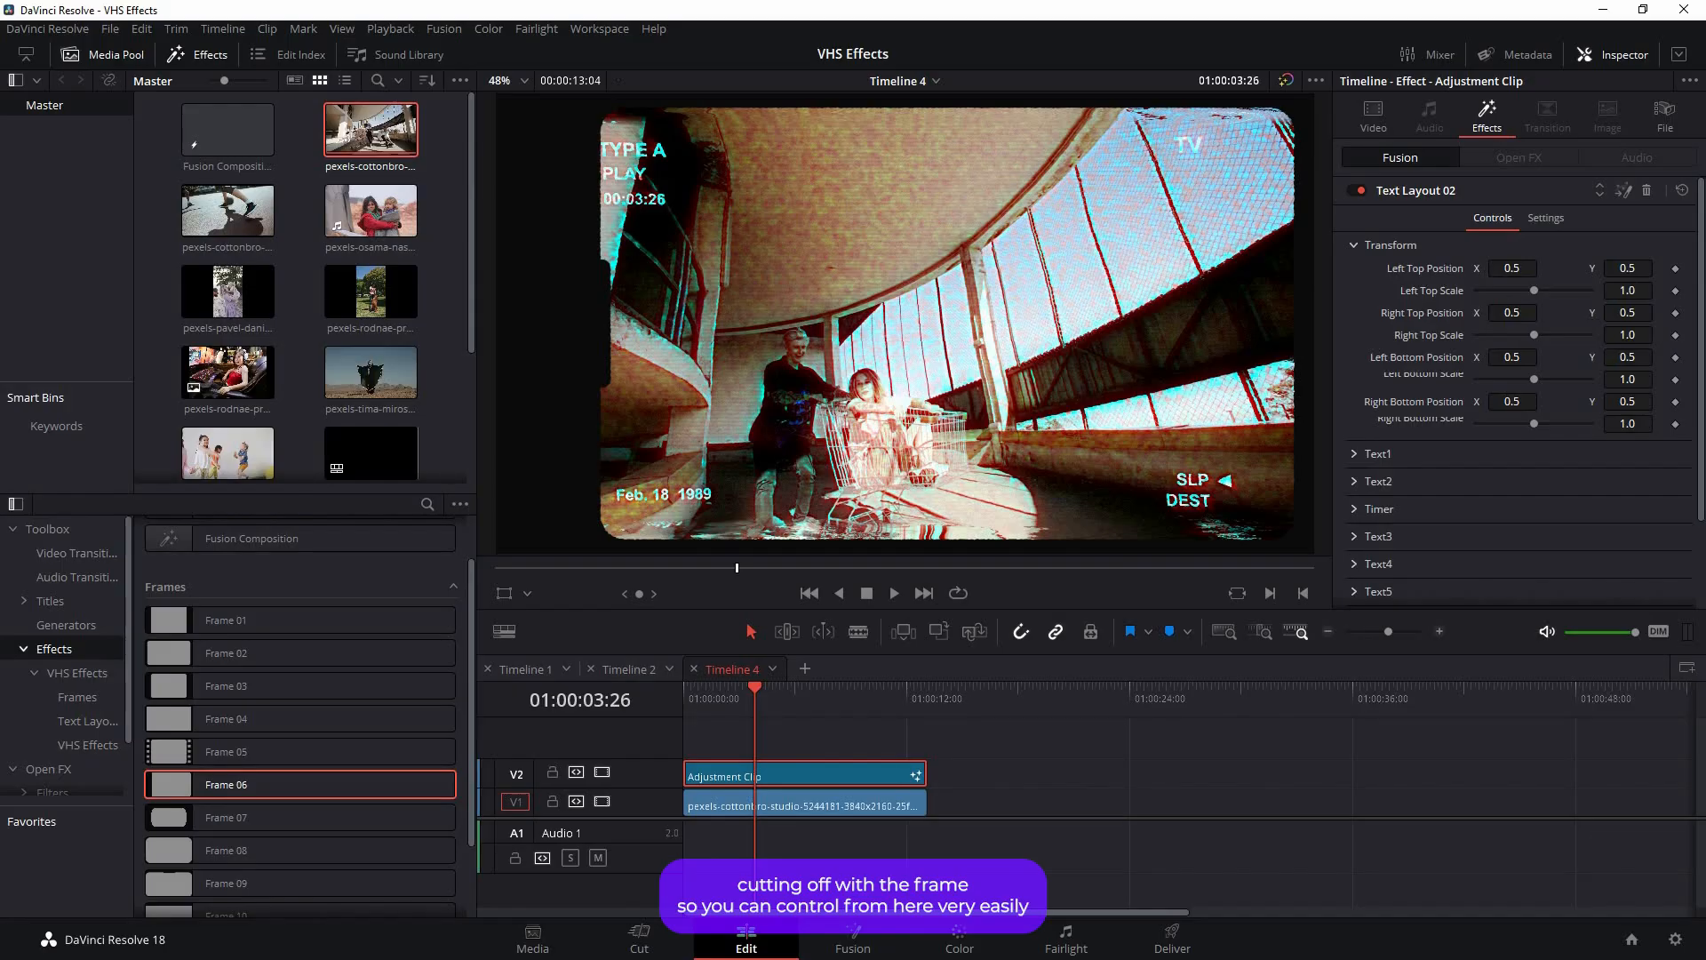
pyautogui.moveTo(1509, 268)
pyautogui.mouseDown()
pyautogui.moveTo(1541, 297)
pyautogui.moveTo(1495, 290)
pyautogui.moveTo(1530, 291)
pyautogui.mouseUp()
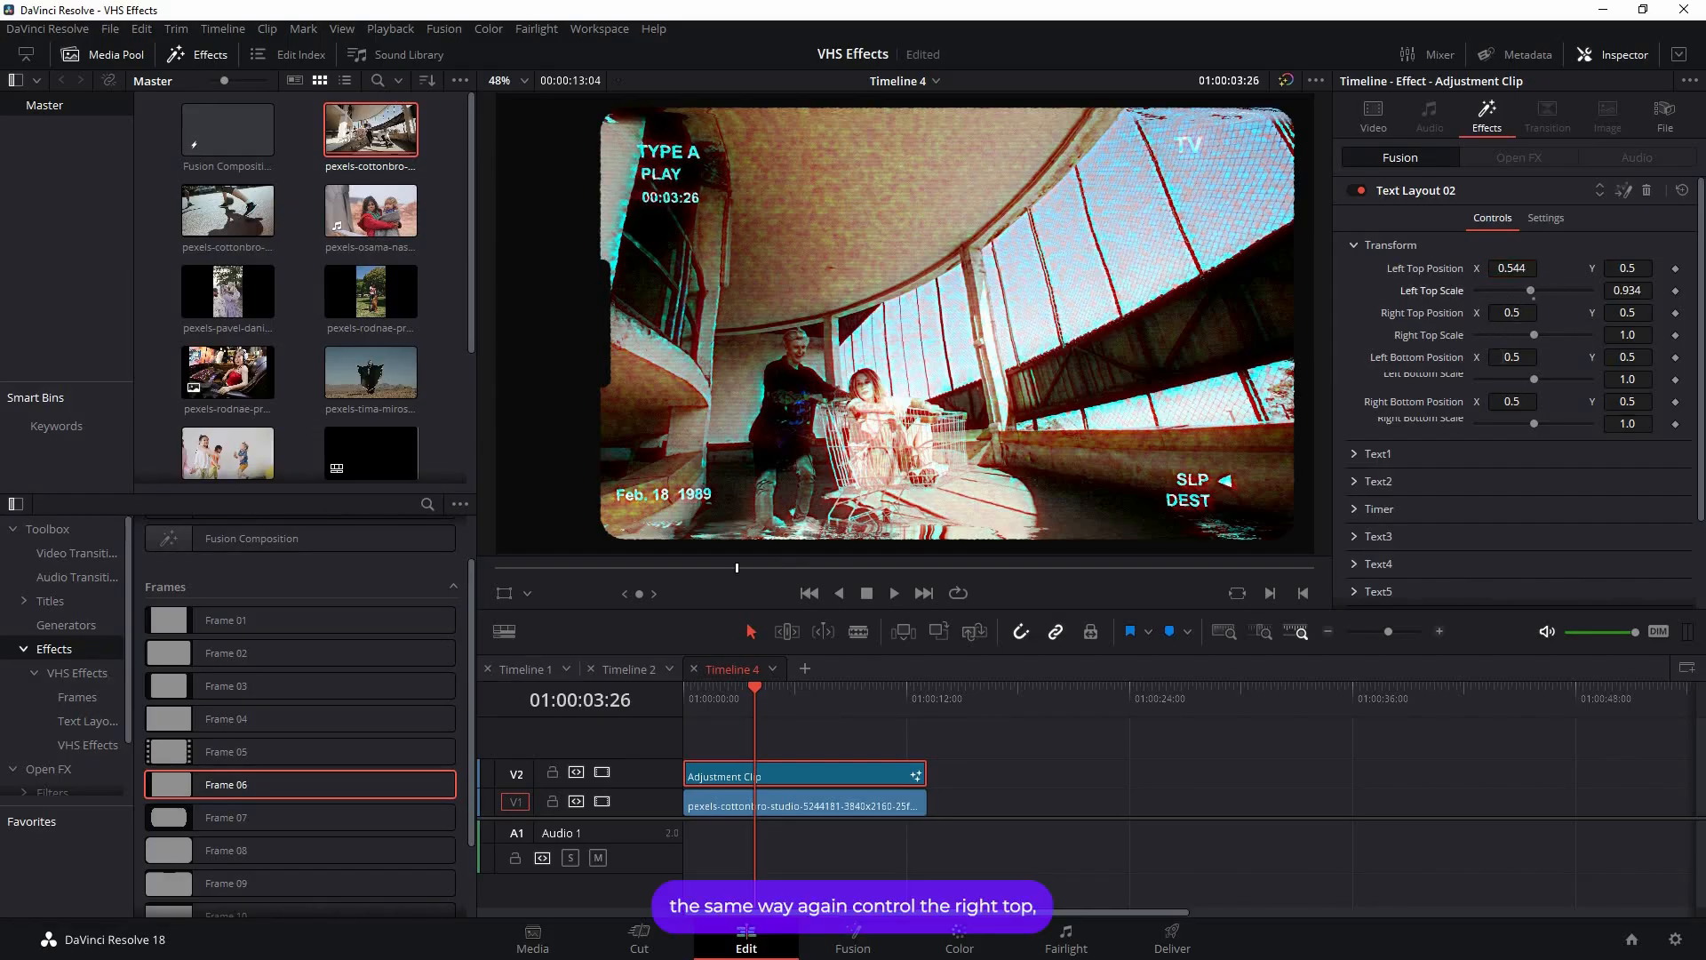
pyautogui.moveTo(1512, 356); pyautogui.dragTo(1528, 357)
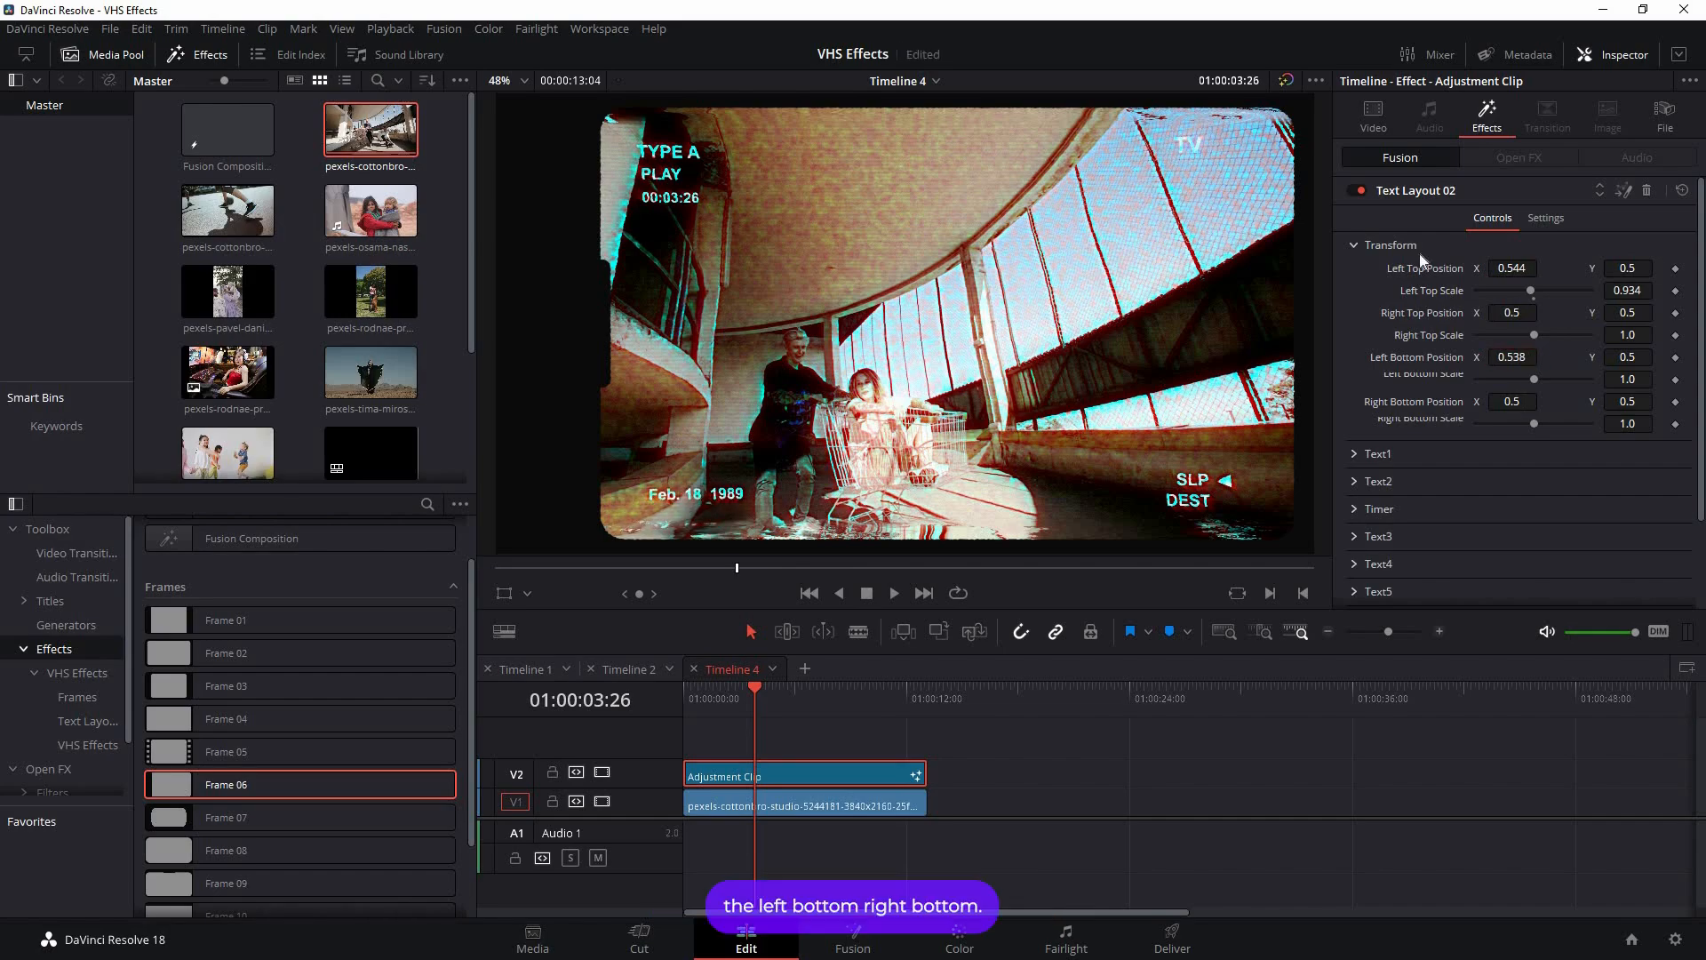
pyautogui.click(1358, 243)
# Step: Change the Text1 wording of Text Layout 02 to "TYPE Ass"
pyautogui.click(1358, 272)
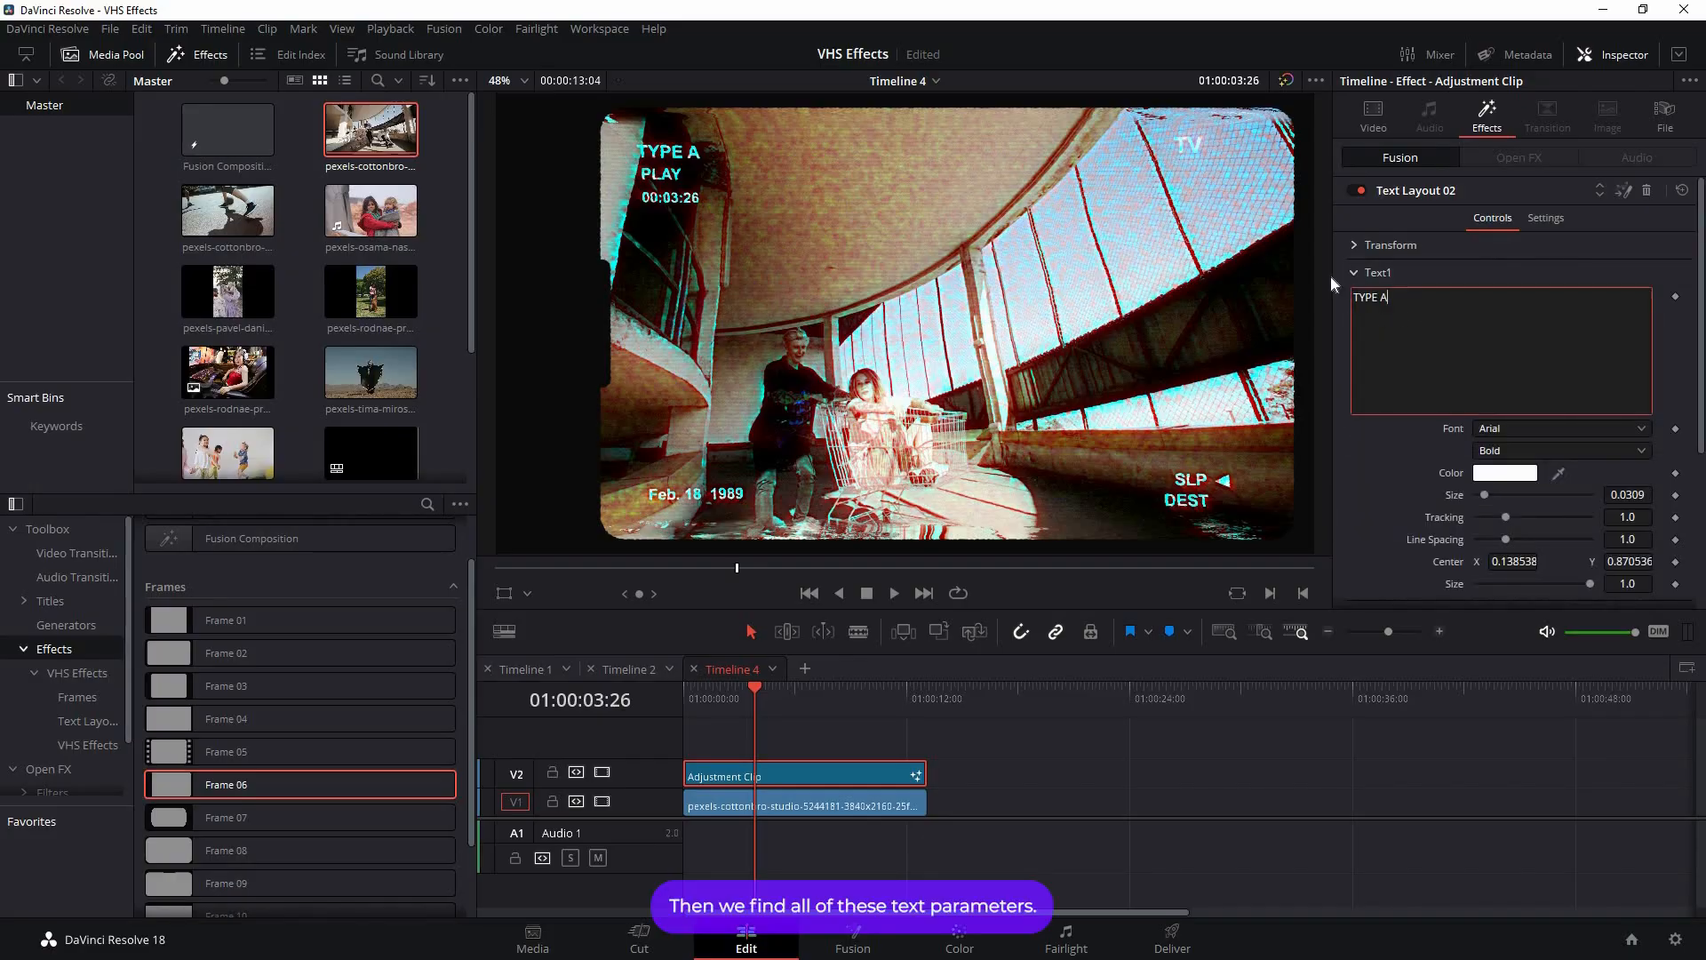
pyautogui.write('ss')
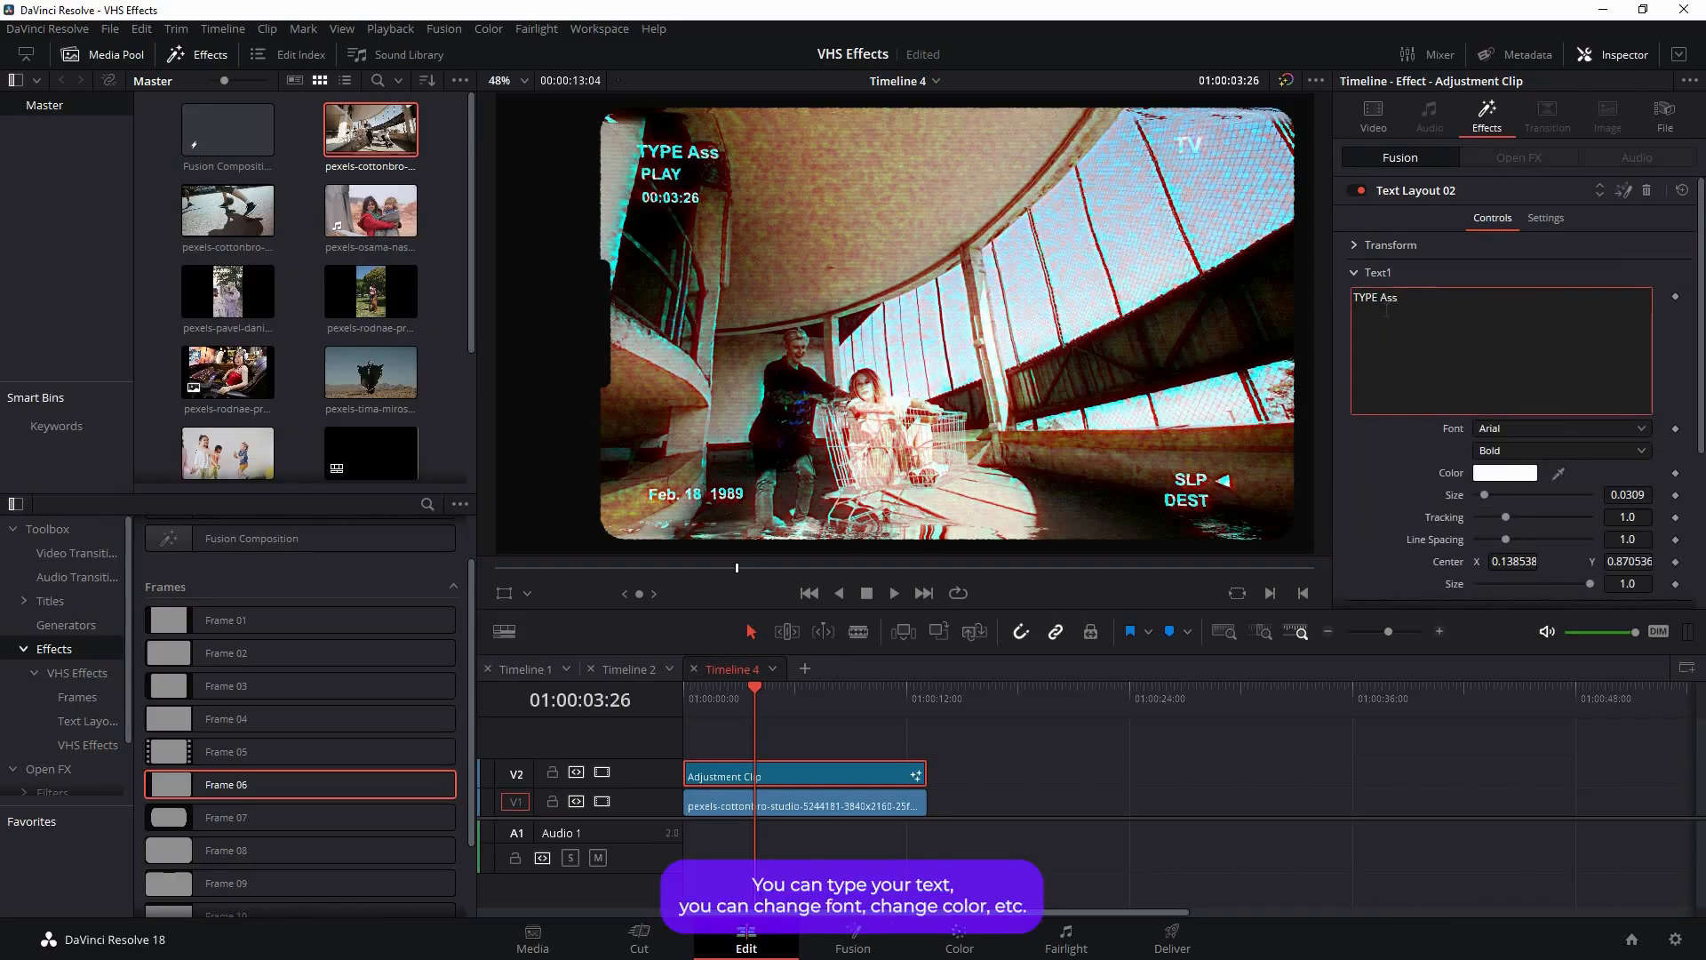
pyautogui.click(1353, 272)
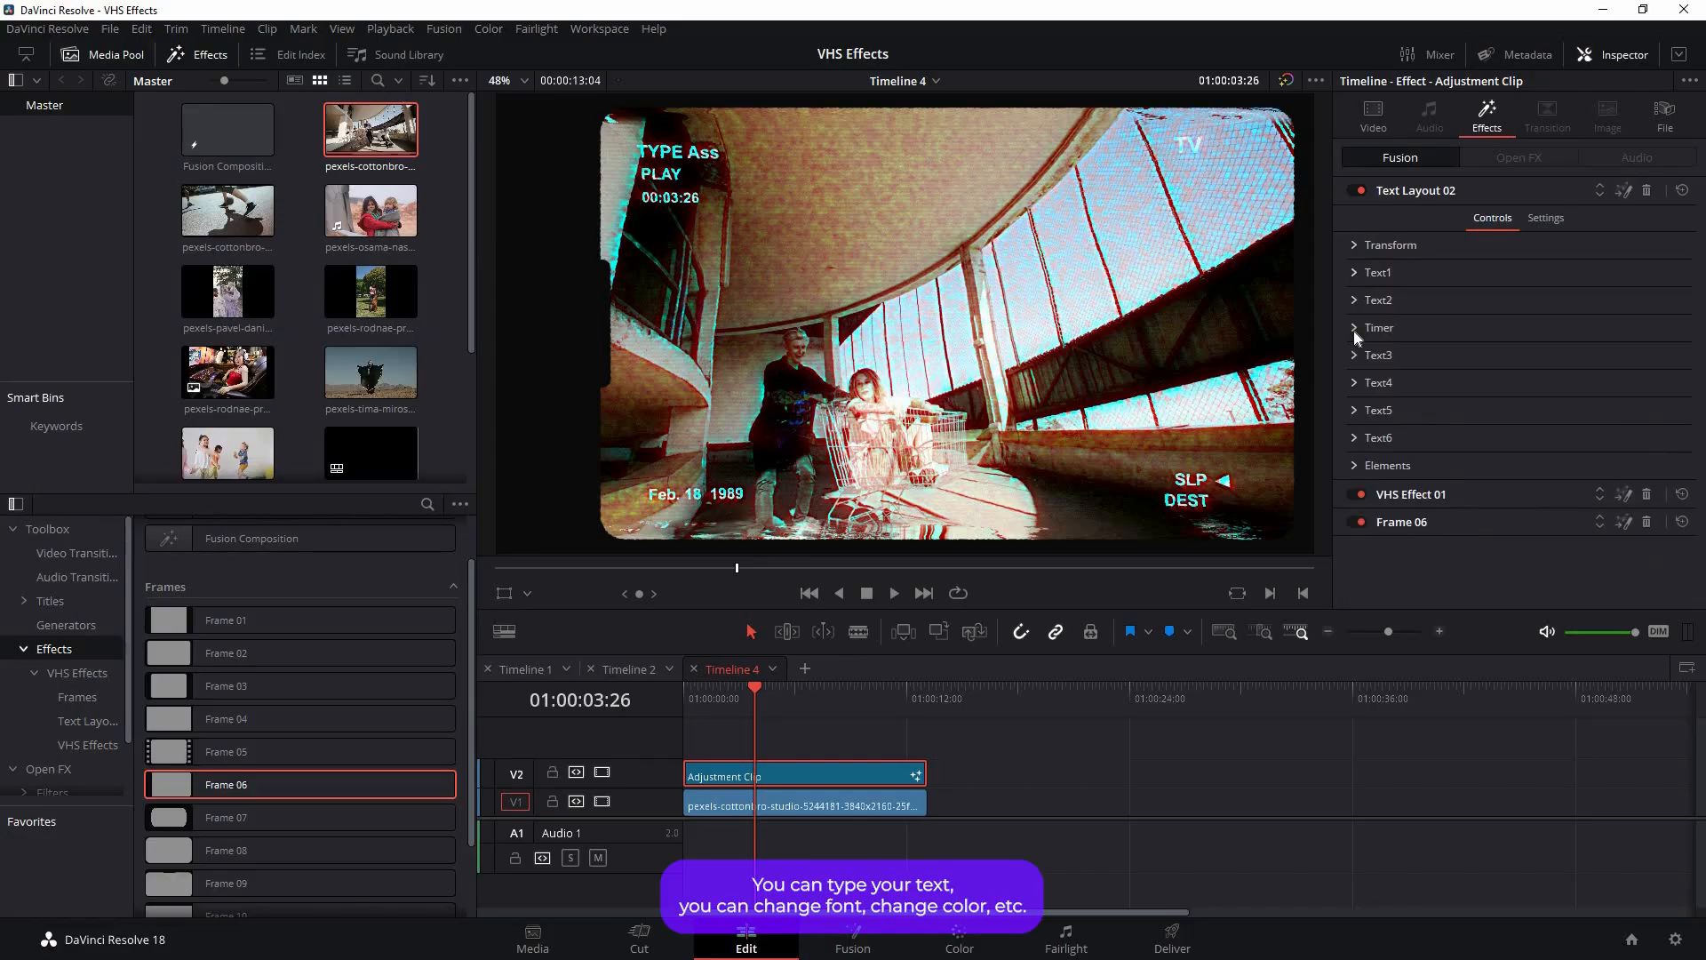
# Step: Shift Text Layout 02's Timer Start Offset until the timer reads 00:06:27, and open the Elements color settings
pyautogui.click(1355, 328)
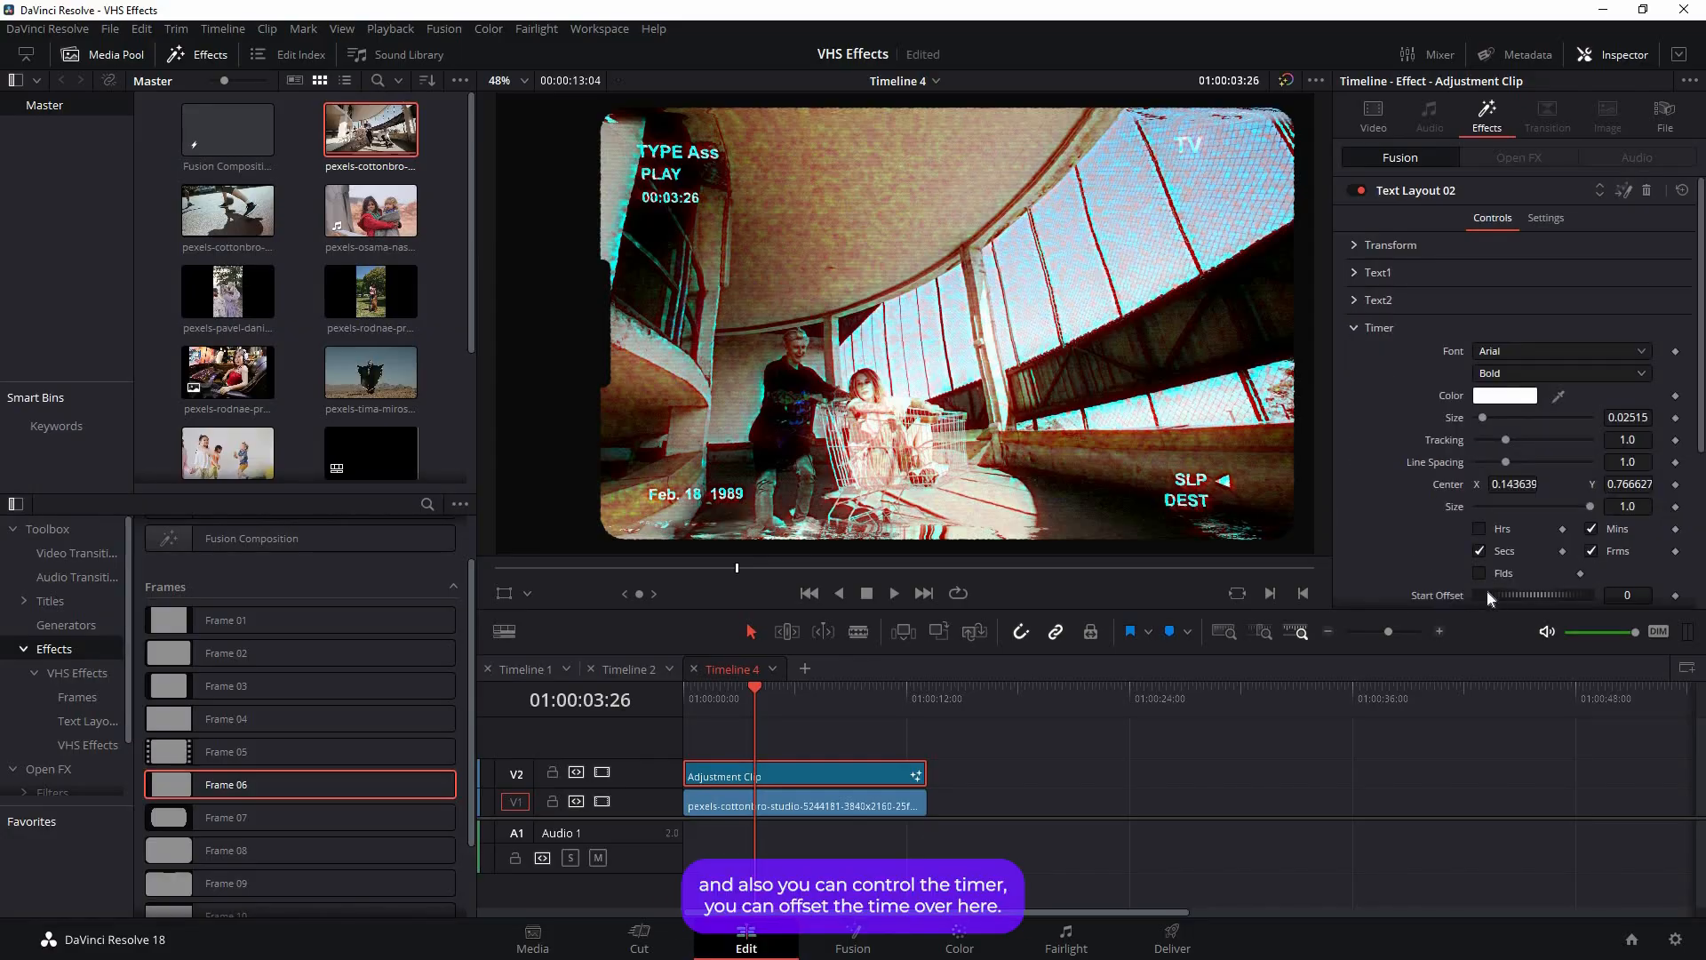
pyautogui.scroll(-2, 1488, 595)
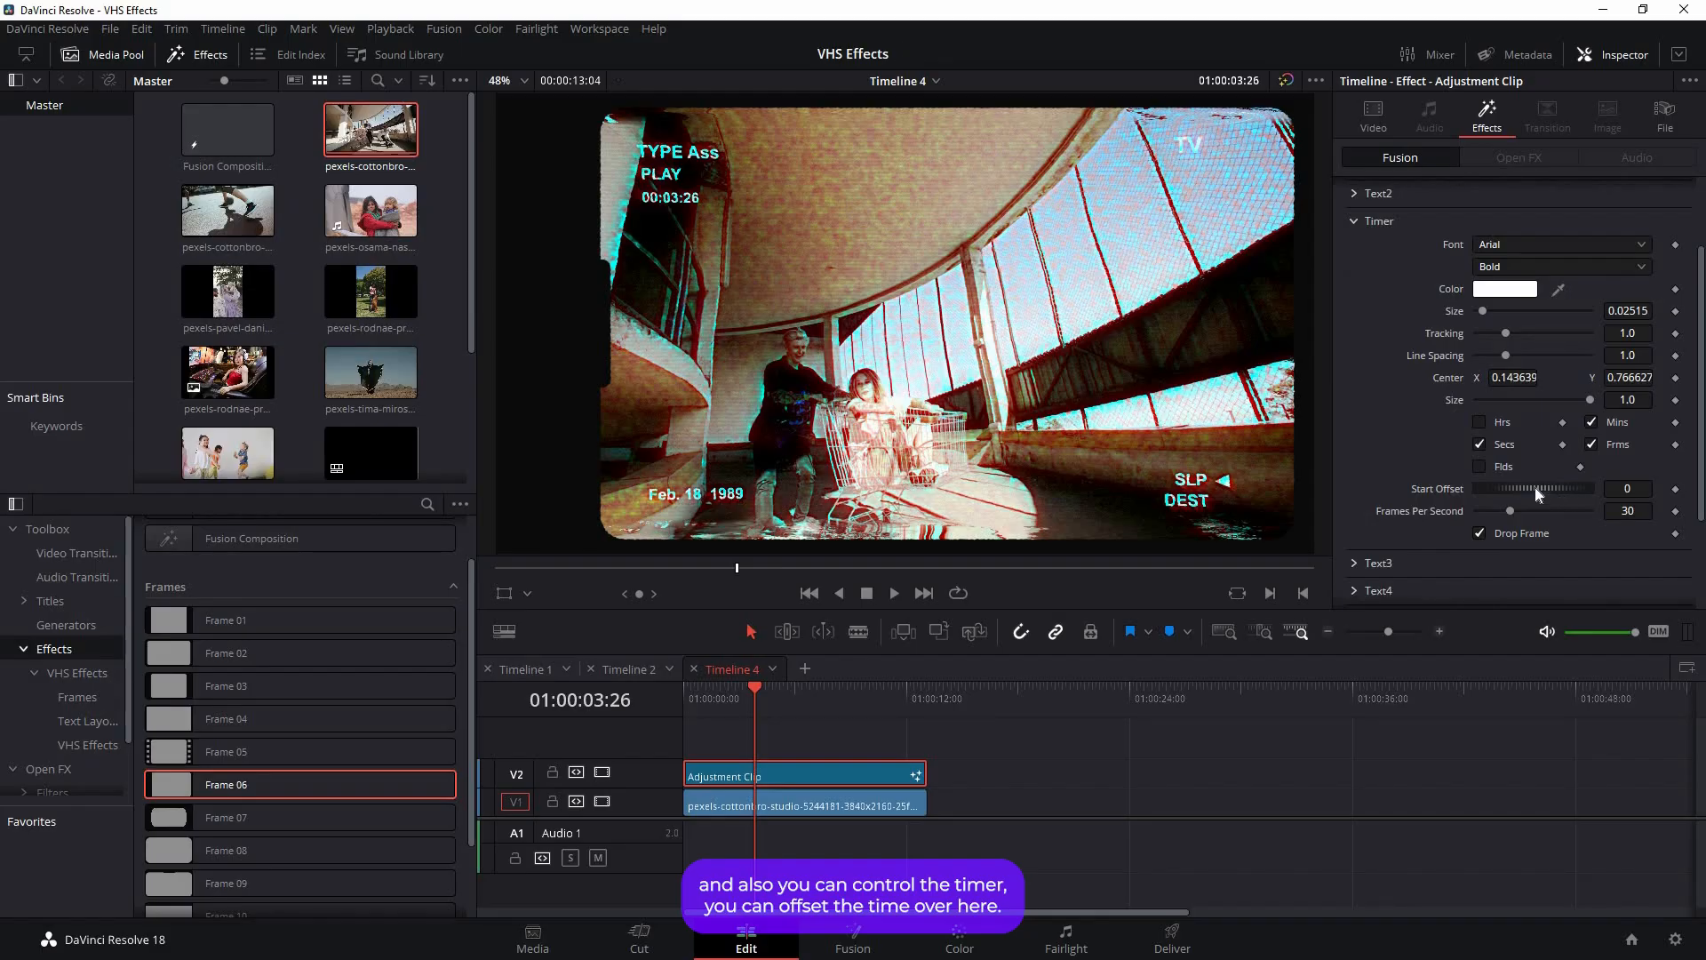
pyautogui.click(1357, 221)
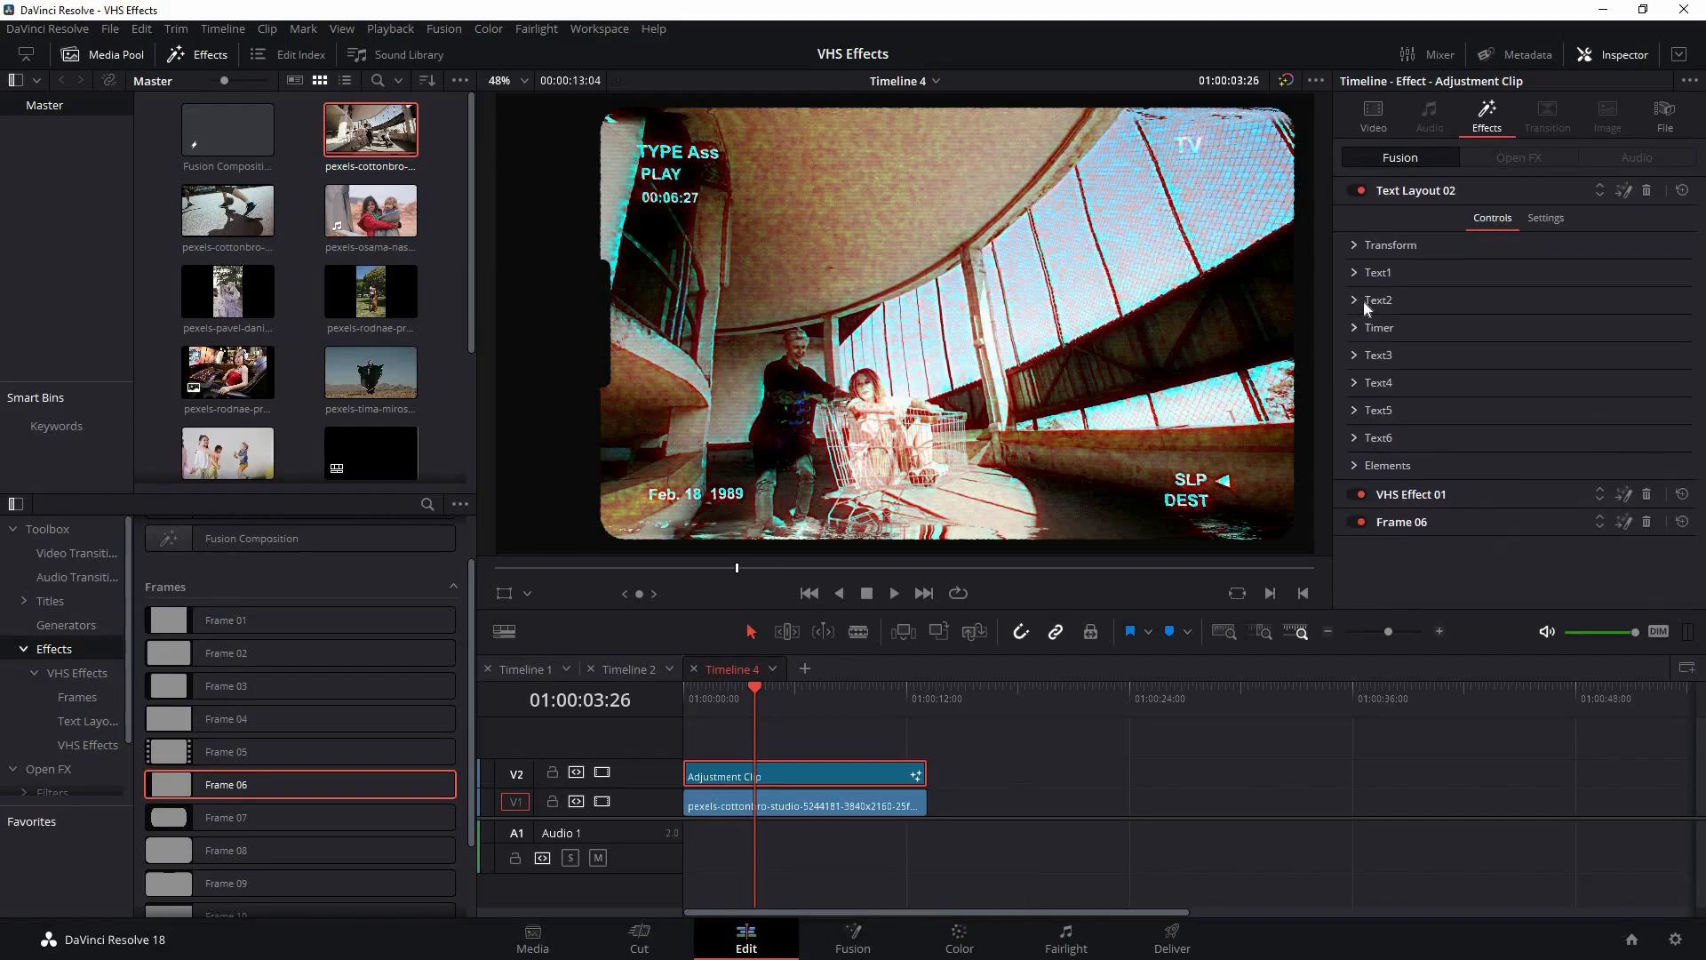
pyautogui.click(1360, 466)
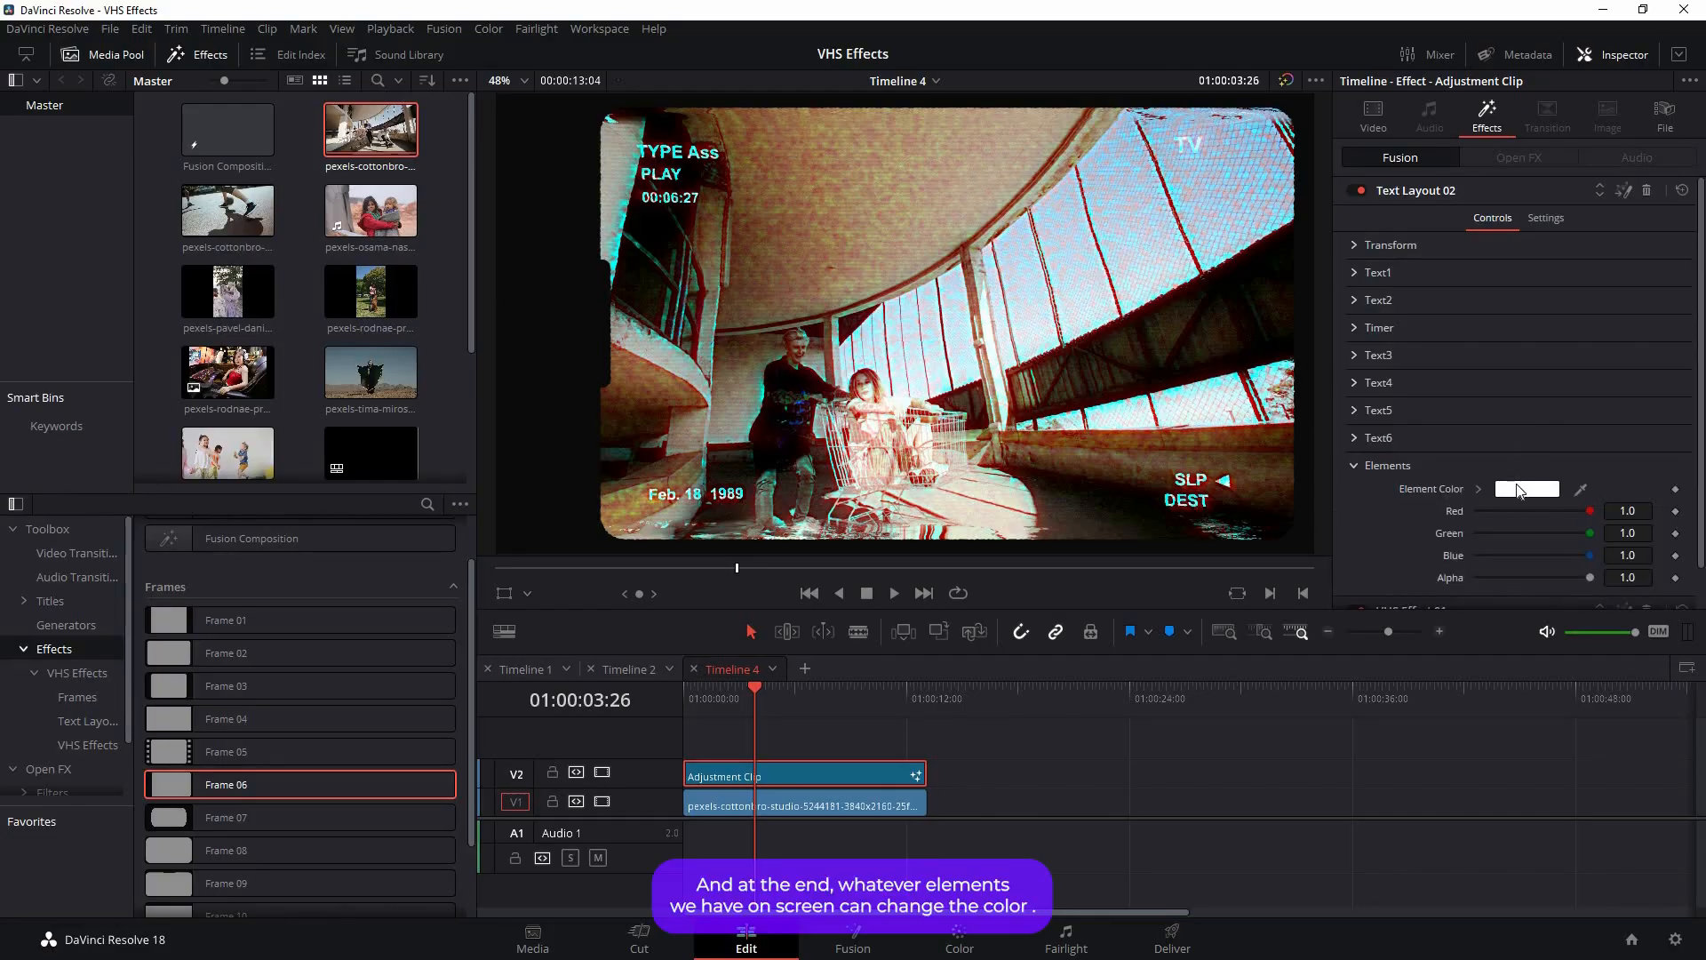
pyautogui.scroll(-1, 1357, 442)
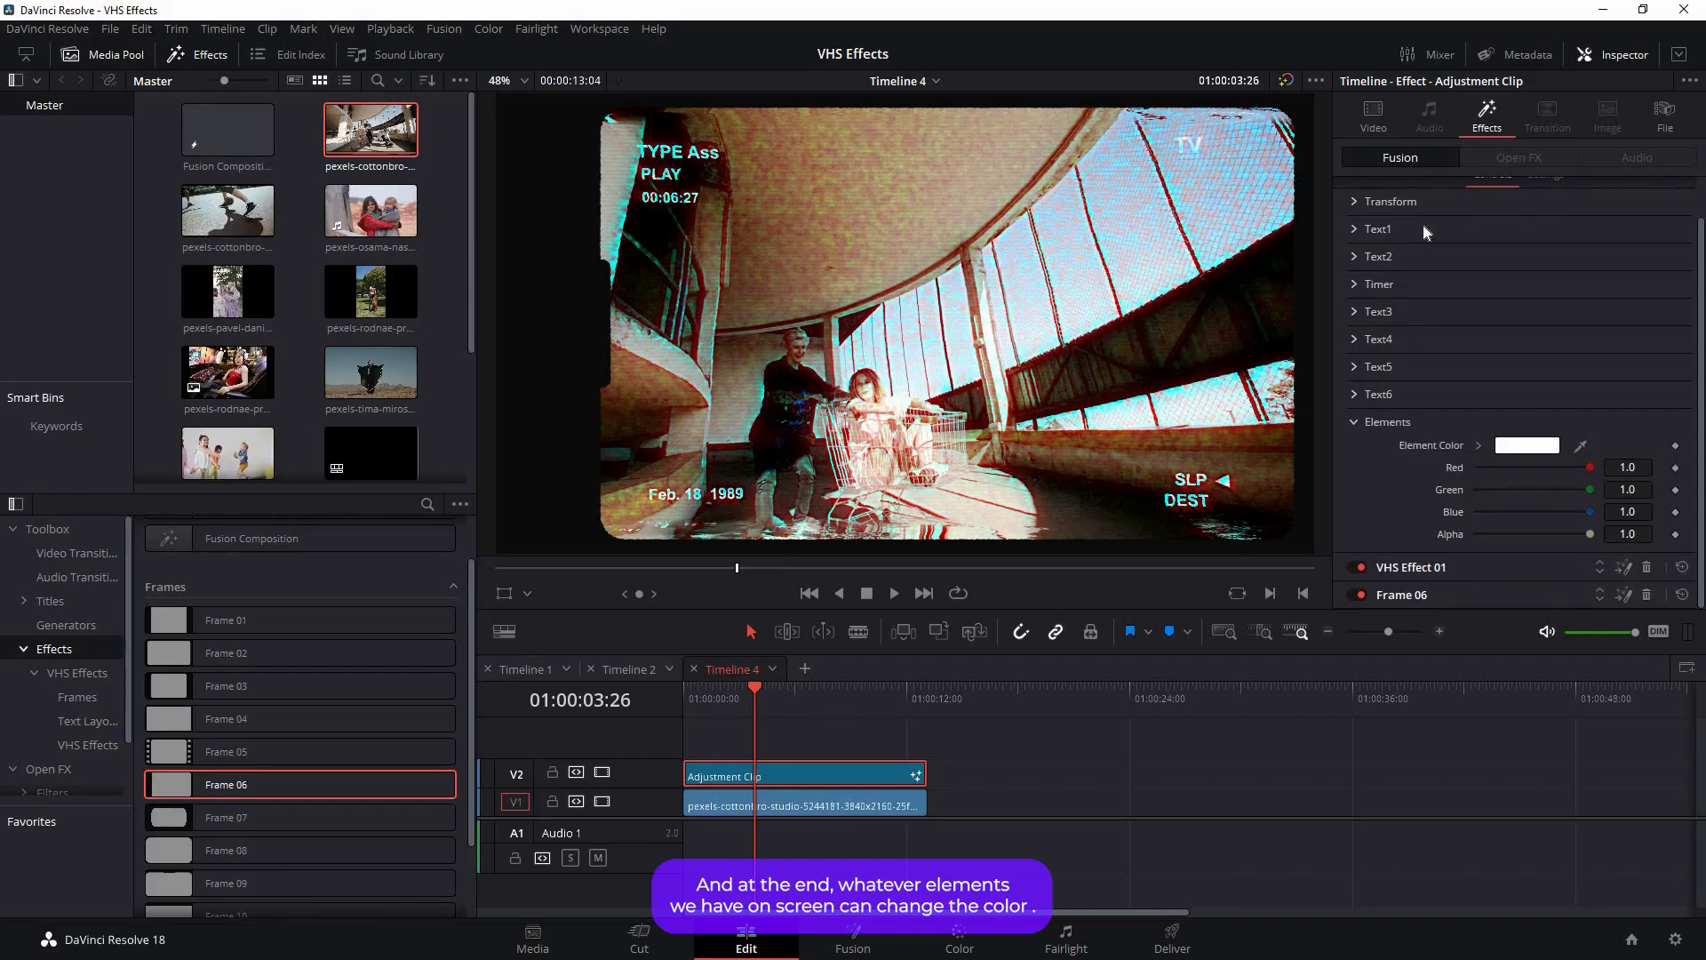
# Step: Try a Position X of about 0.552 for the second Shape 1 in Frame 06, and undo it
pyautogui.click(1415, 191)
pyautogui.click(1410, 245)
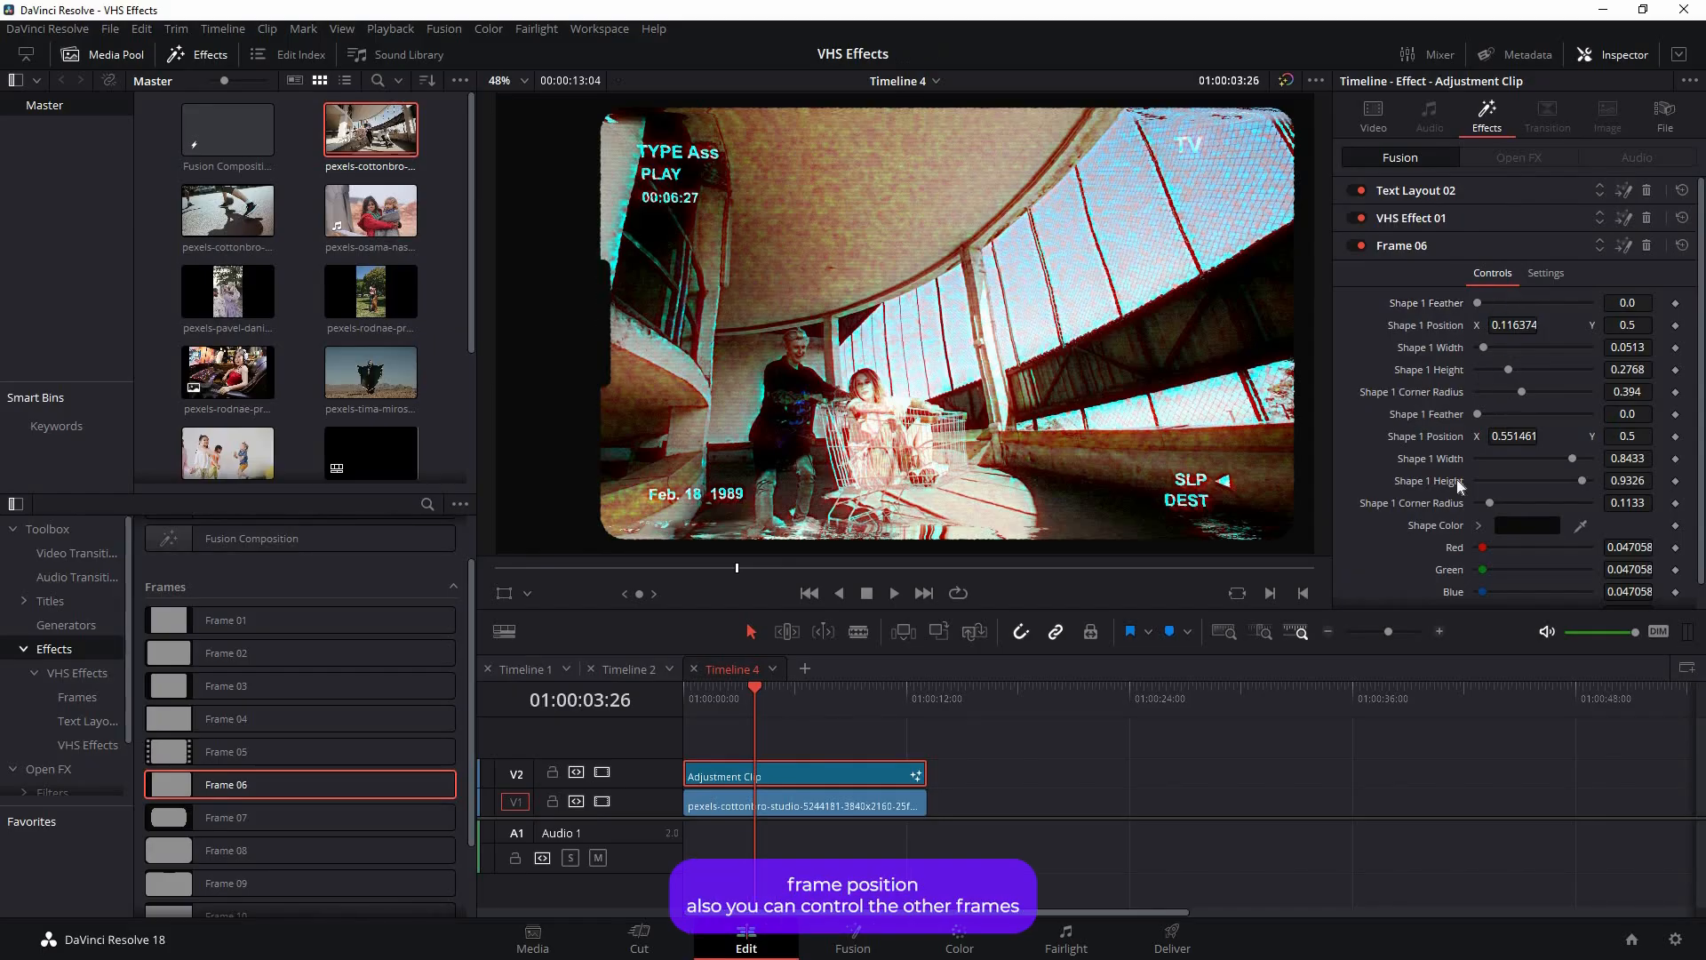
pyautogui.scroll(-1, 1457, 481)
pyautogui.moveTo(1514, 411); pyautogui.dragTo(1530, 414)
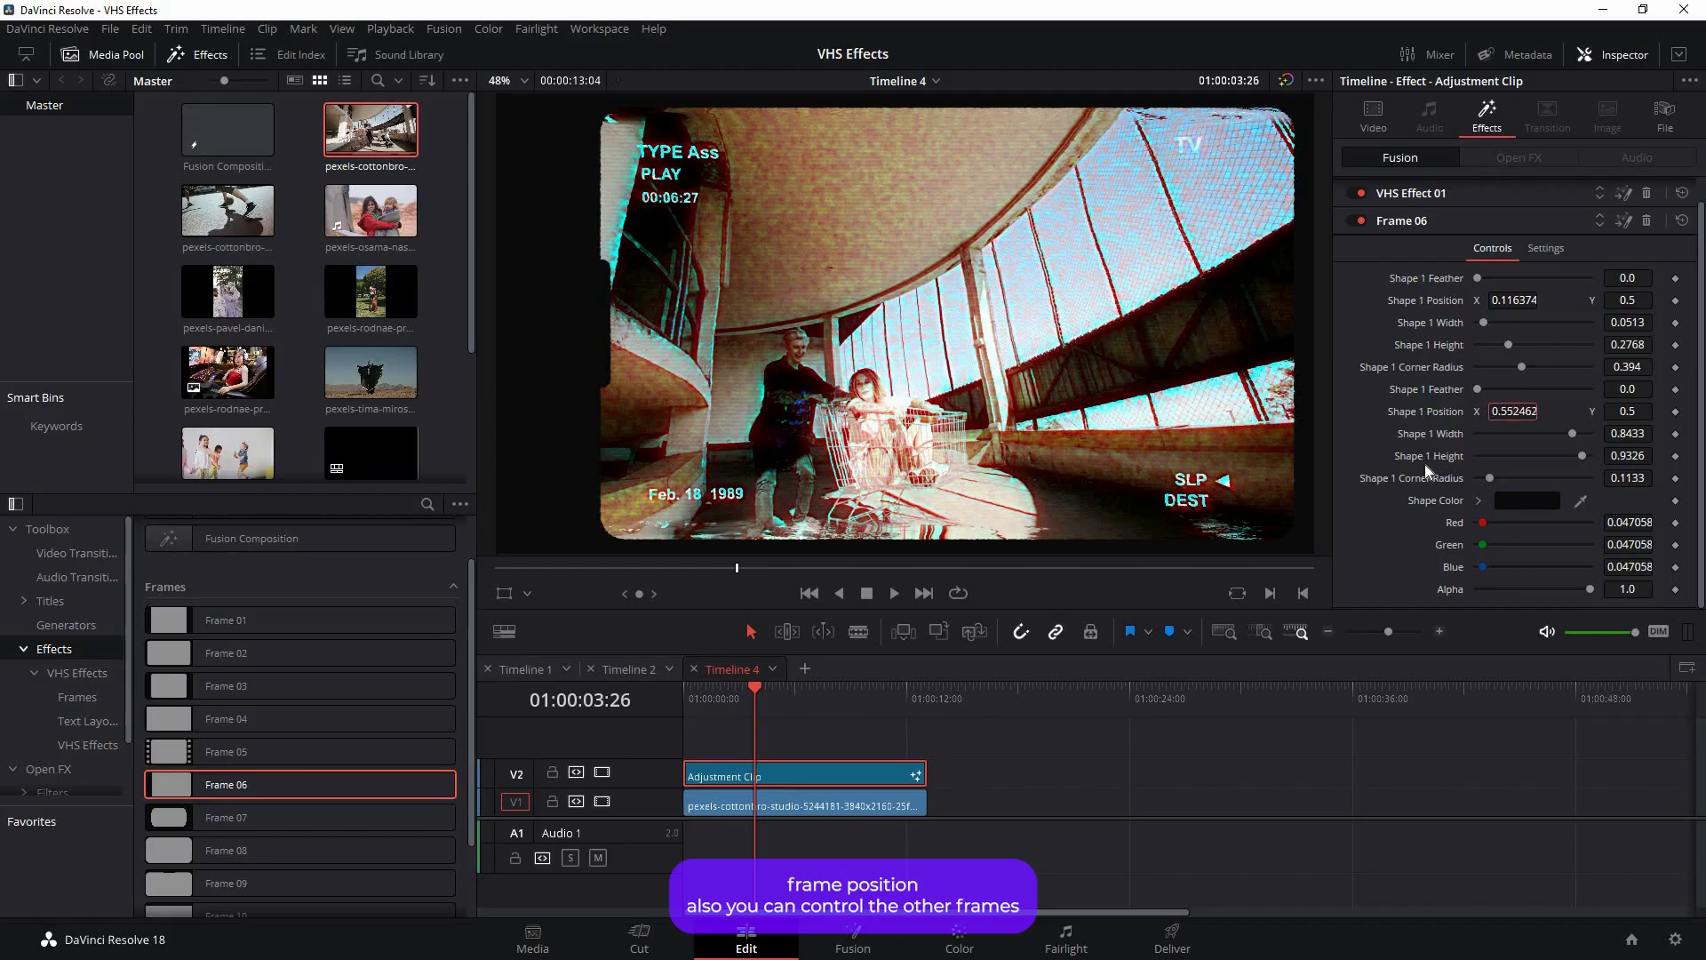
pyautogui.hotkey('ctrl', 'z')
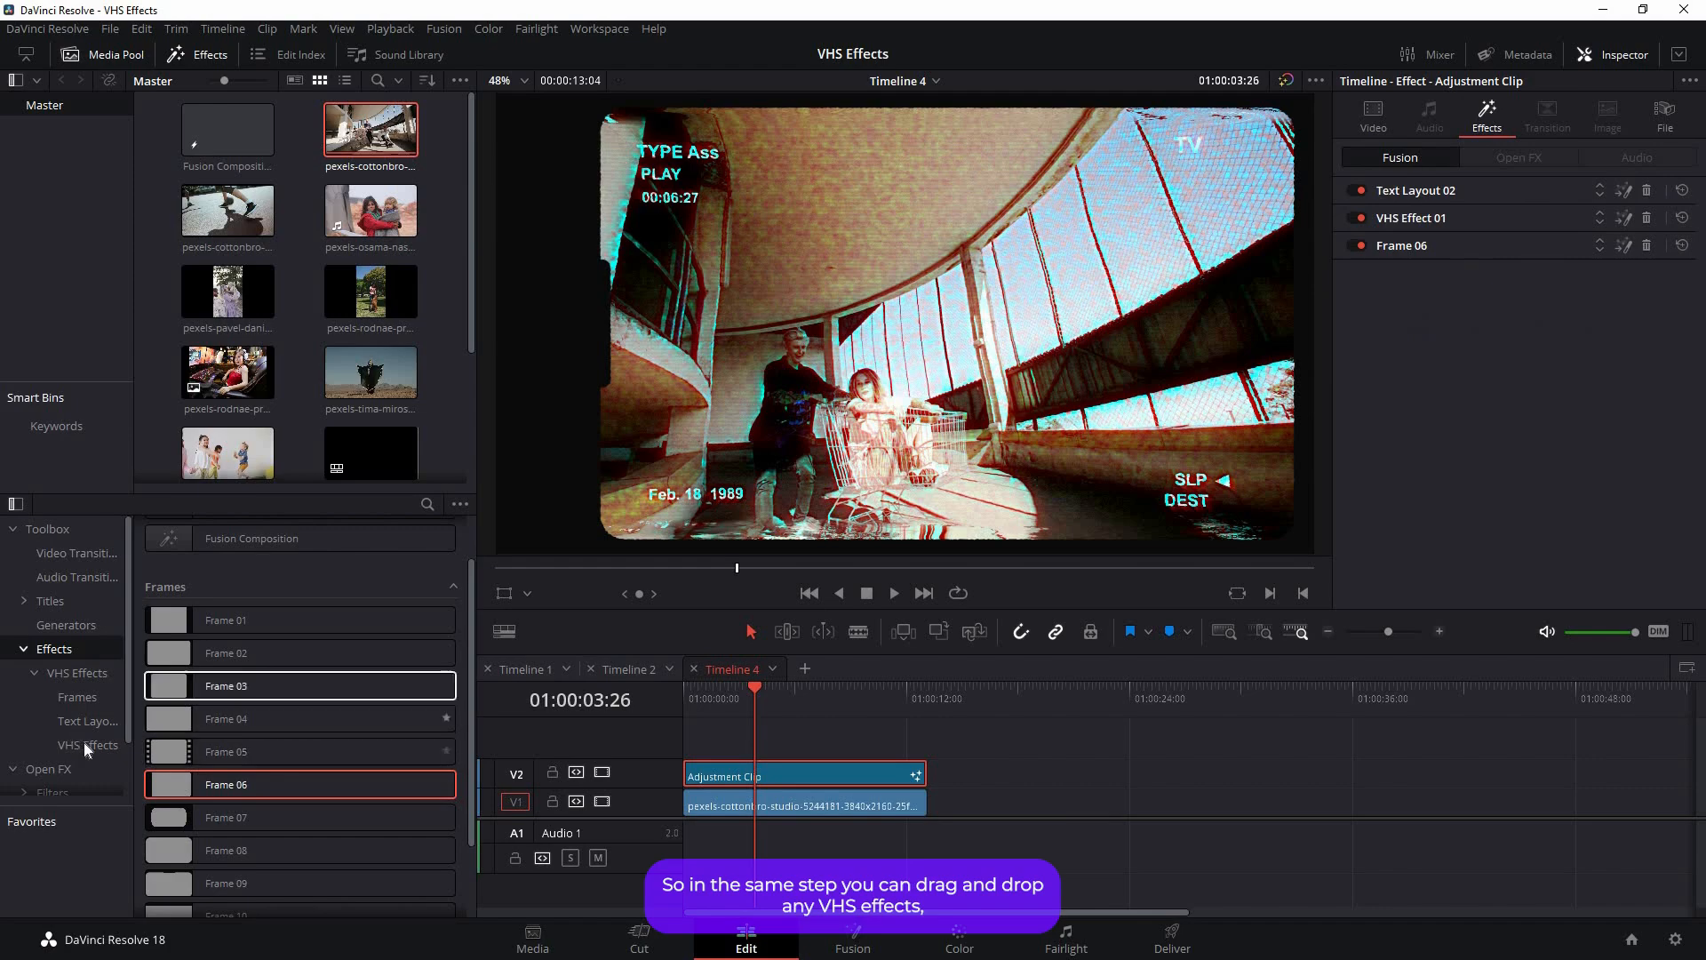
pyautogui.scroll(-2, 213, 720)
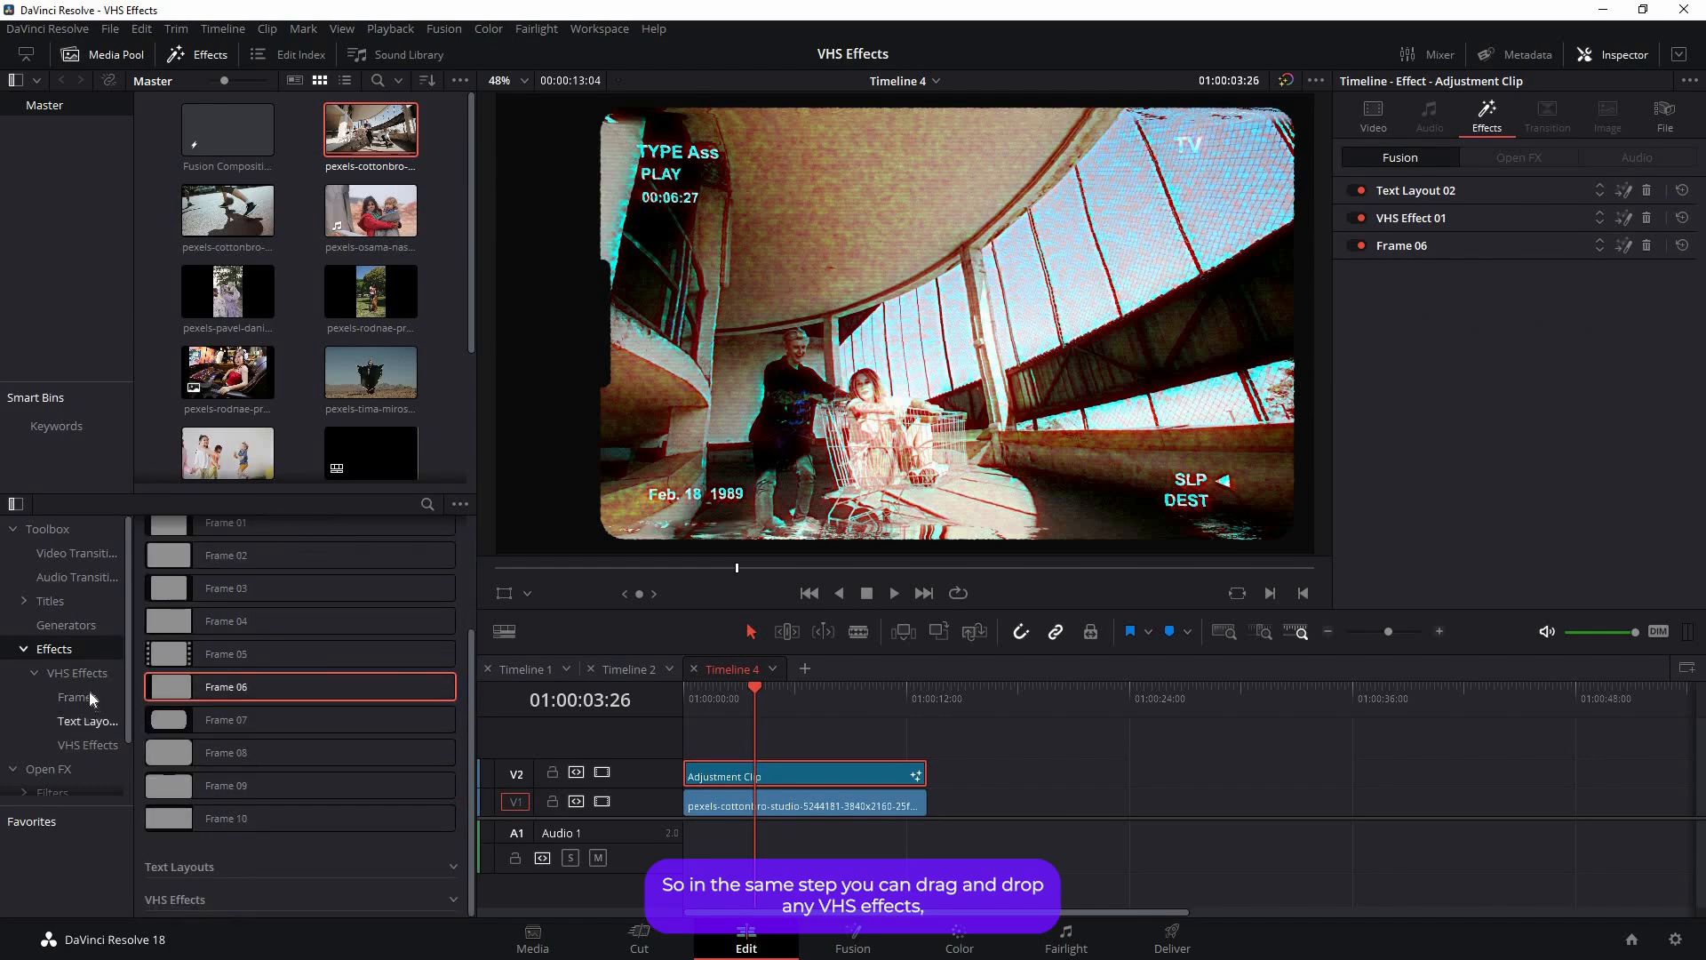